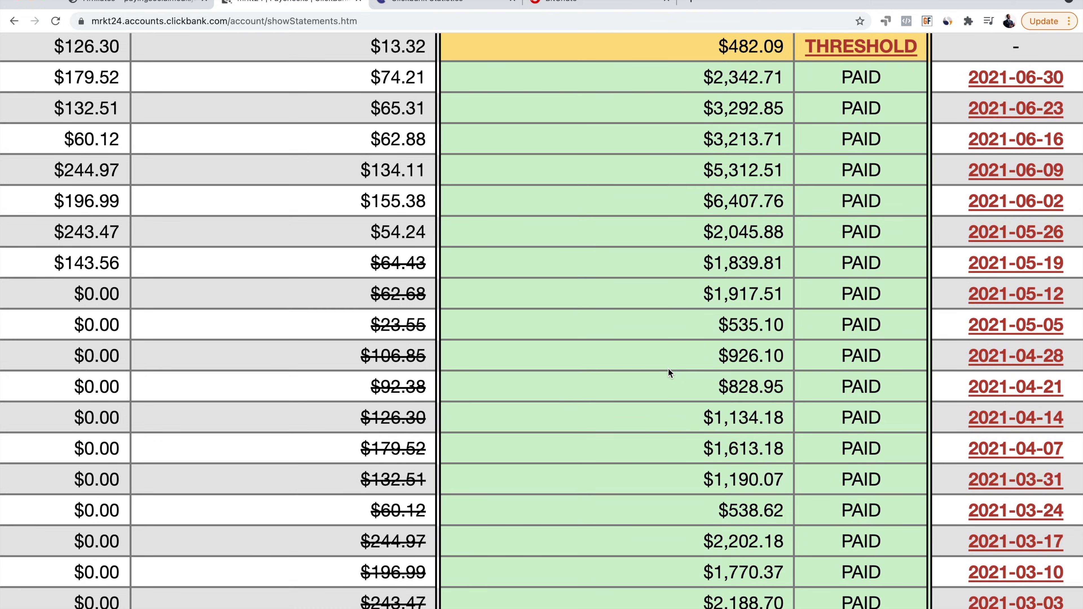
# - Examine the net balances, statuses and payment dates in the ClickBank paychecks table
pyautogui.scroll(6, 690, 289)
pyautogui.scroll(3, 691, 289)
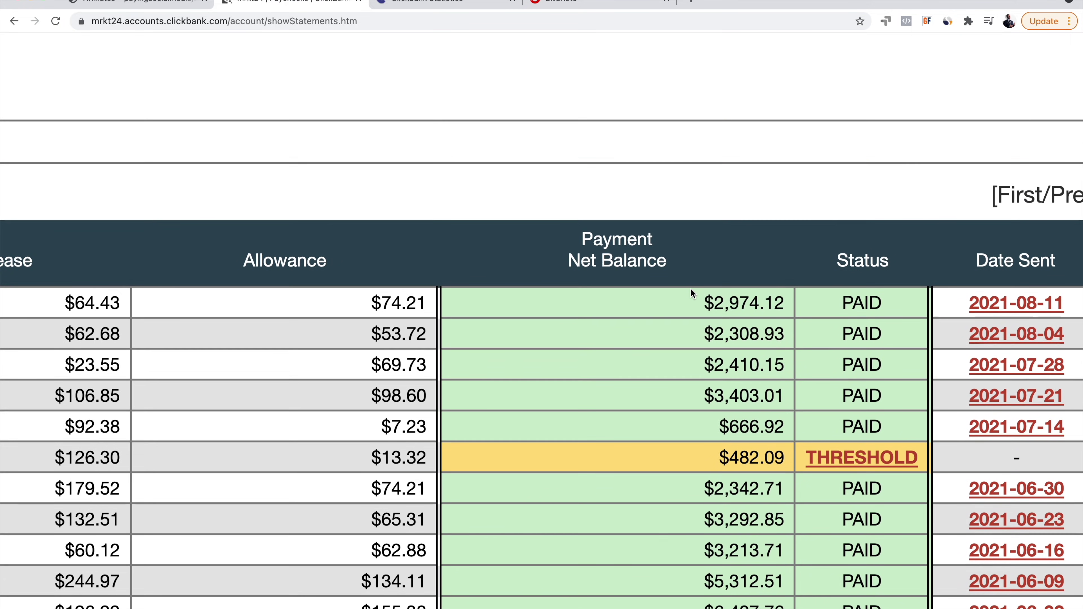
pyautogui.scroll(-5, 690, 289)
pyautogui.scroll(5, 690, 289)
pyautogui.scroll(-1, 690, 289)
pyautogui.scroll(-1, 690, 289)
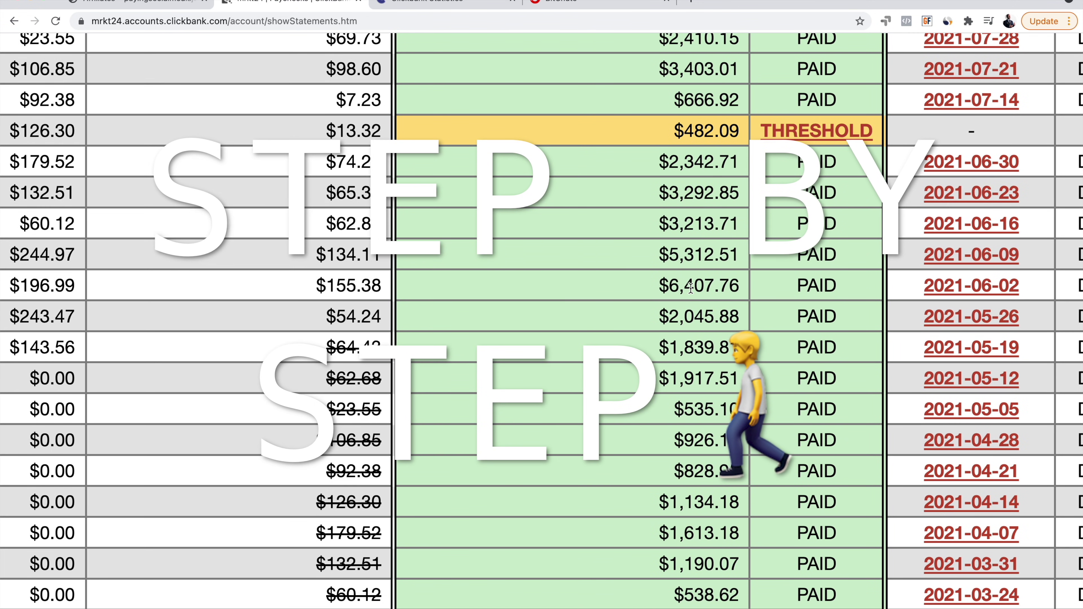
pyautogui.scroll(-5, 690, 289)
pyautogui.scroll(2, 690, 289)
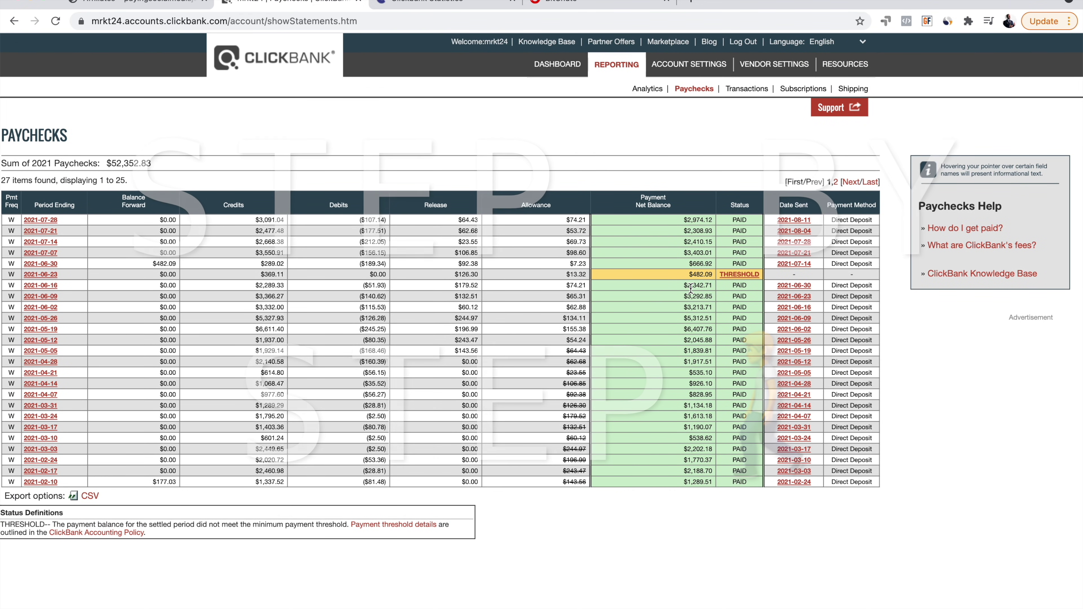
pyautogui.scroll(-1, 690, 289)
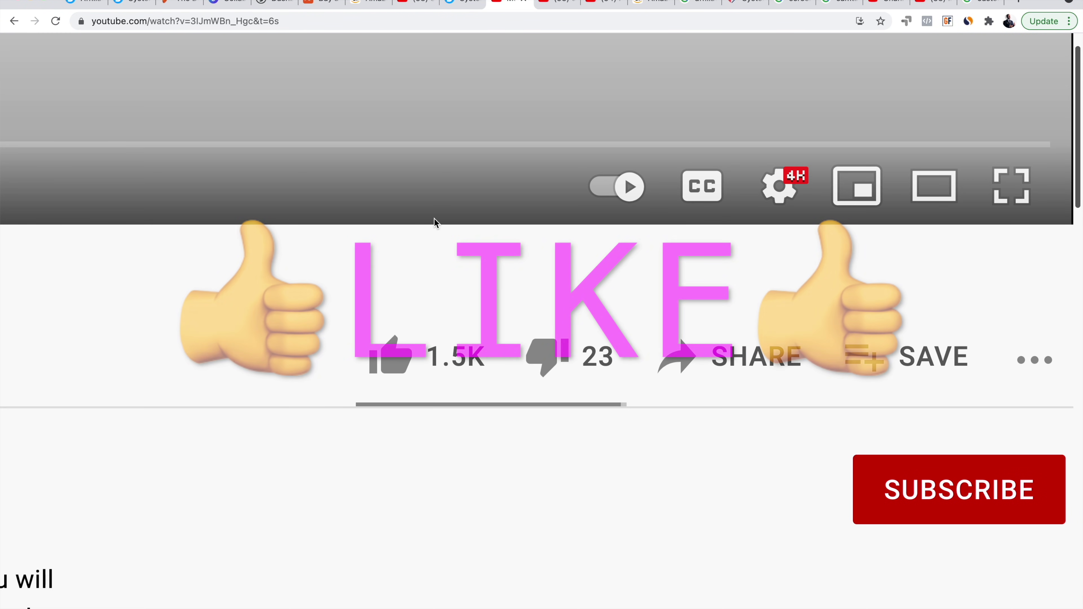
# - Like the YouTube video using the rating controls below the player
pyautogui.scroll(1, 434, 218)
pyautogui.scroll(-1, 434, 218)
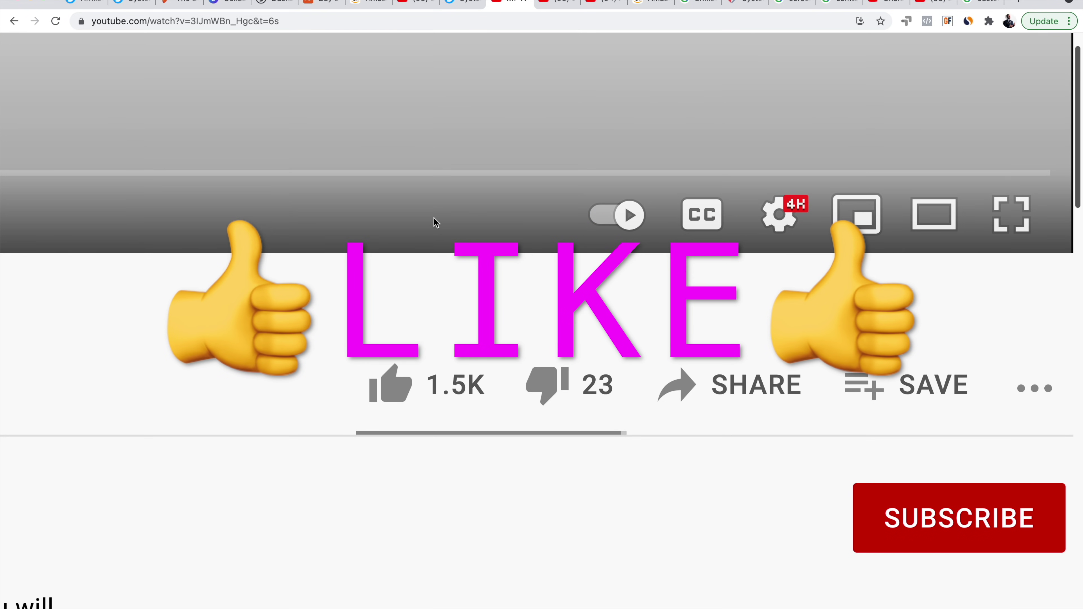
pyautogui.scroll(-3, 553, 277)
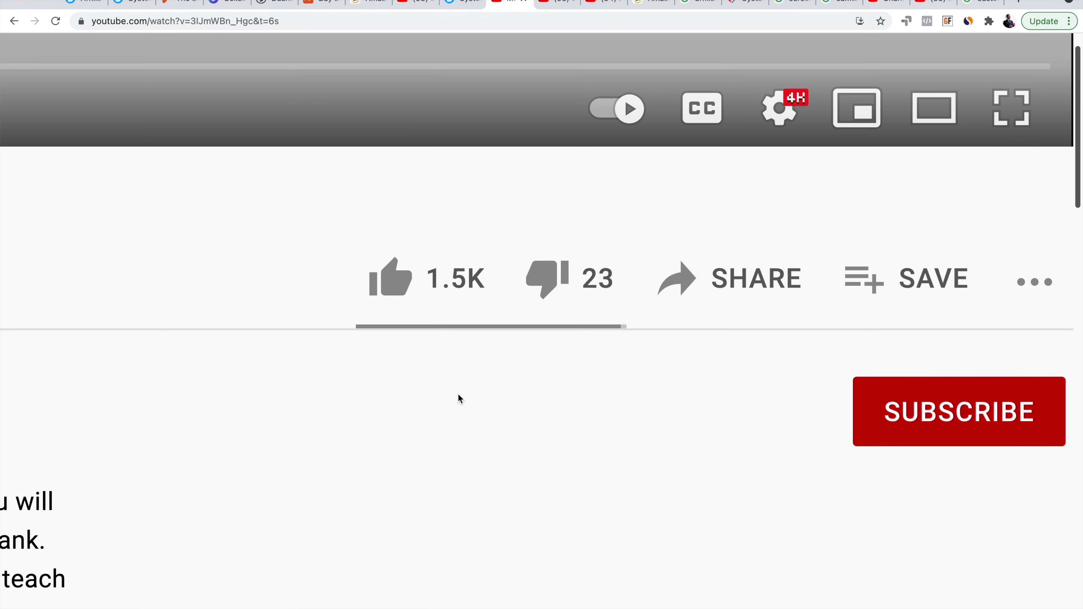
pyautogui.click(396, 284)
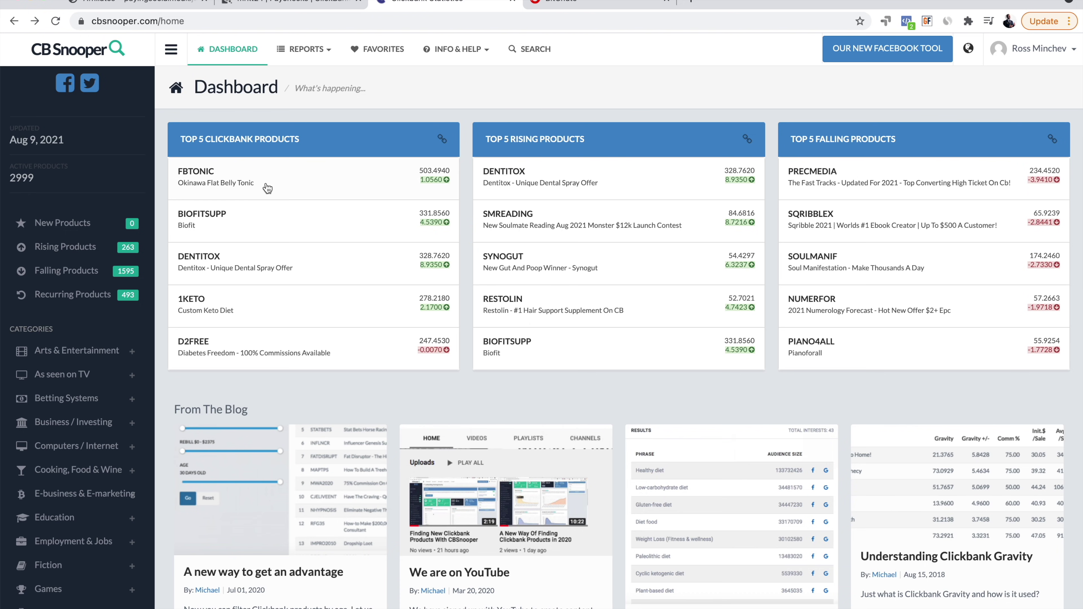
# - Review the CB Snooper dashboard, open the Okinawa Flat Belly Tonic product and look through its statistics charts
pyautogui.scroll(-3, 264, 188)
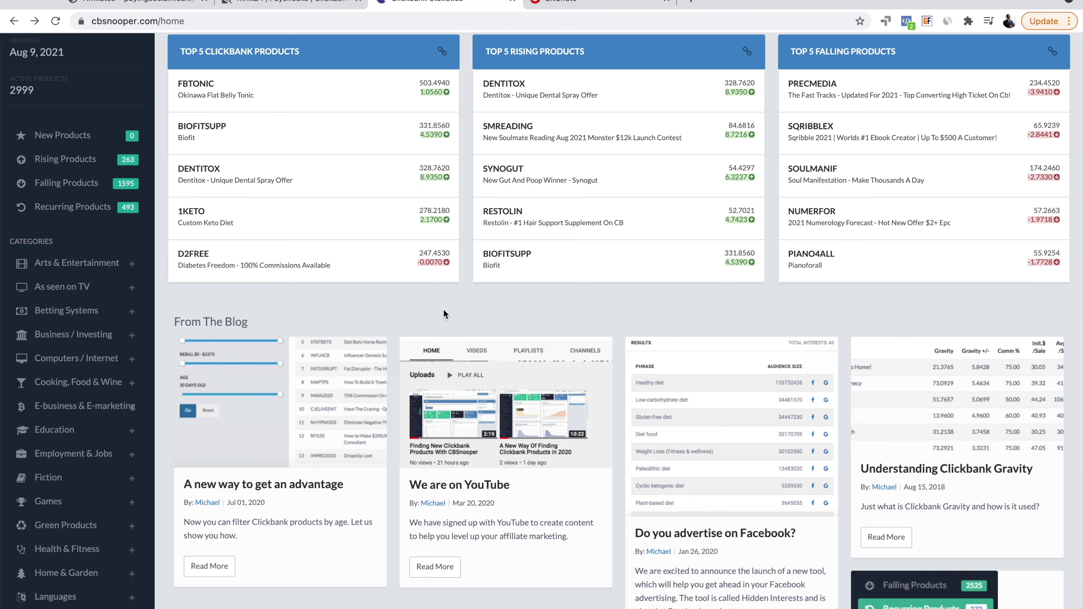
pyautogui.scroll(3, 444, 311)
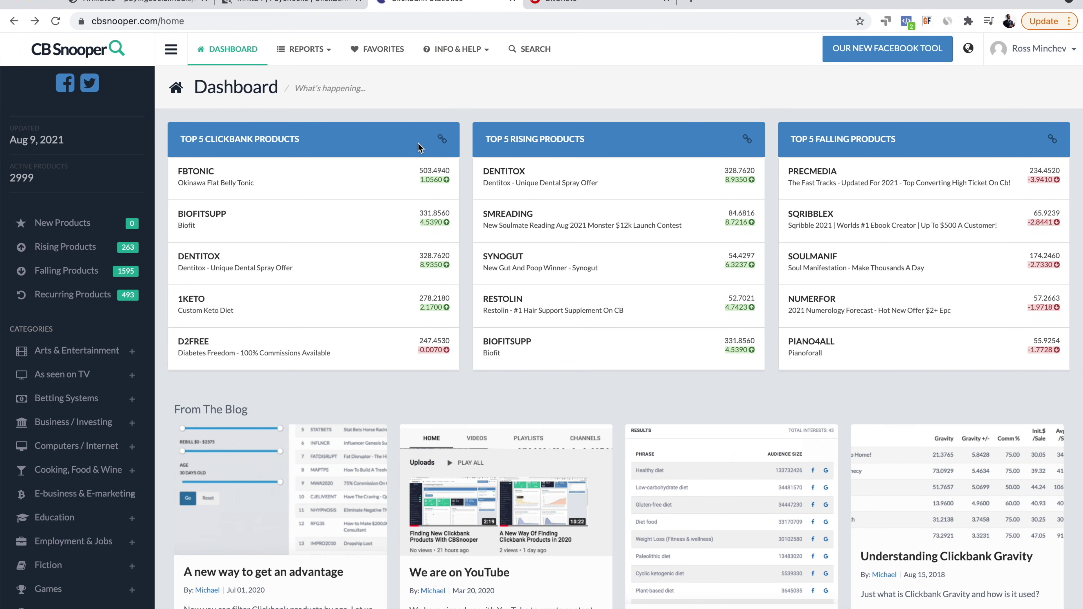
pyautogui.scroll(5, 209, 163)
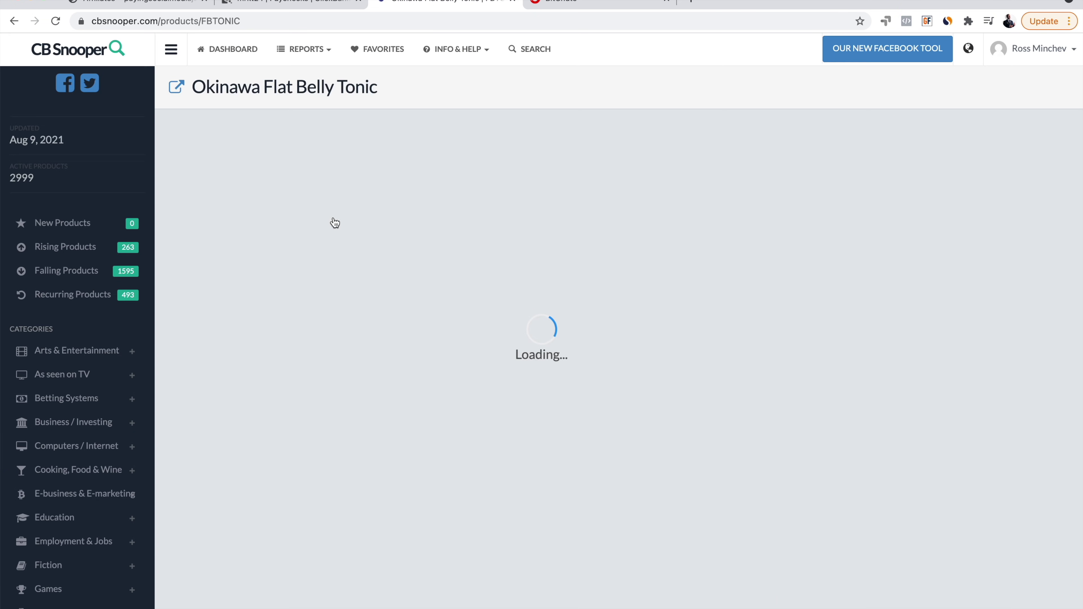
pyautogui.scroll(-8, 722, 214)
pyautogui.scroll(-5, 458, 343)
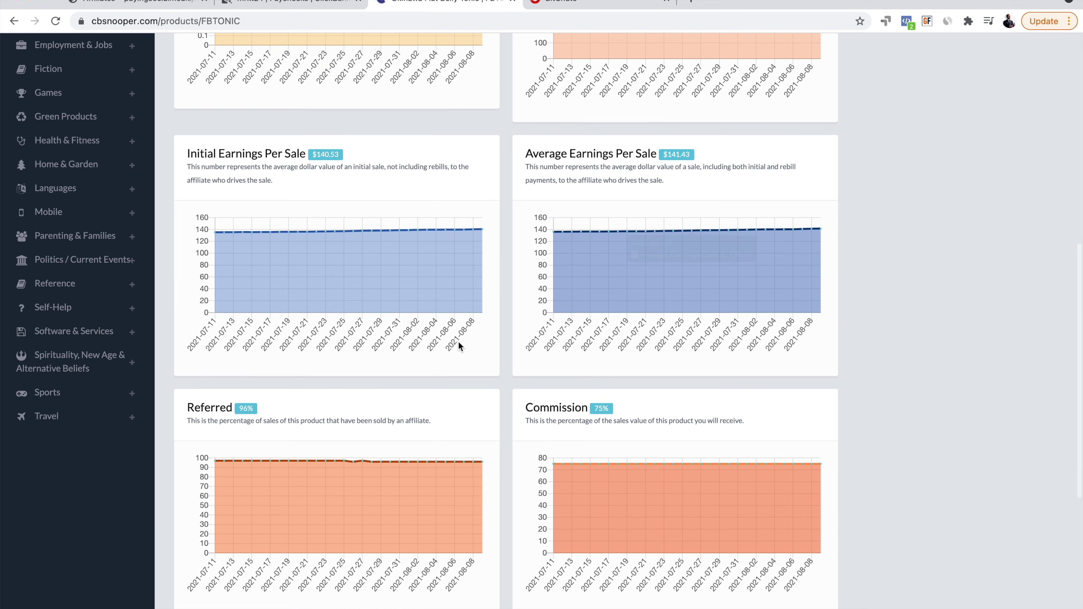
pyautogui.scroll(15, 458, 344)
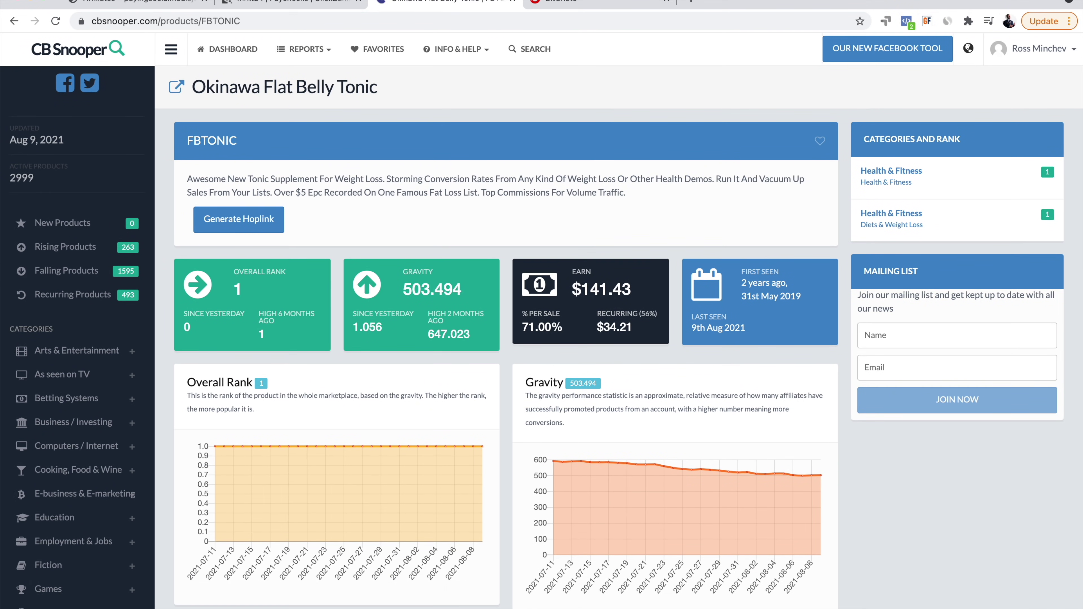
# - Open the ClickBank Marketplace in a new browser tab and list all products with an empty search
pyautogui.click(294, 3)
pyautogui.scroll(5, 671, 46)
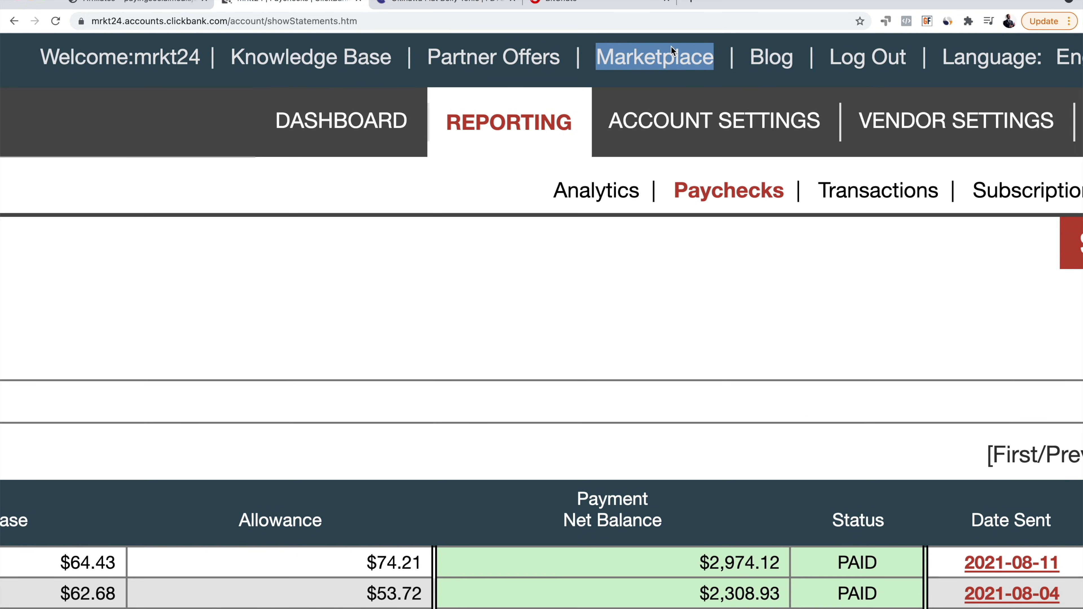
pyautogui.rightClick(657, 55)
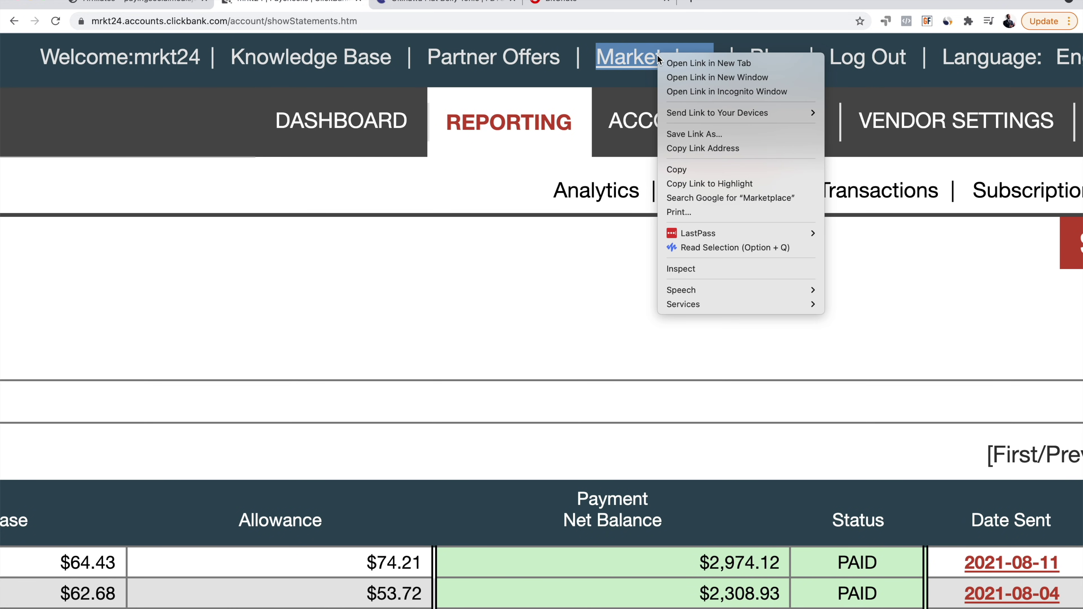
pyautogui.click(710, 62)
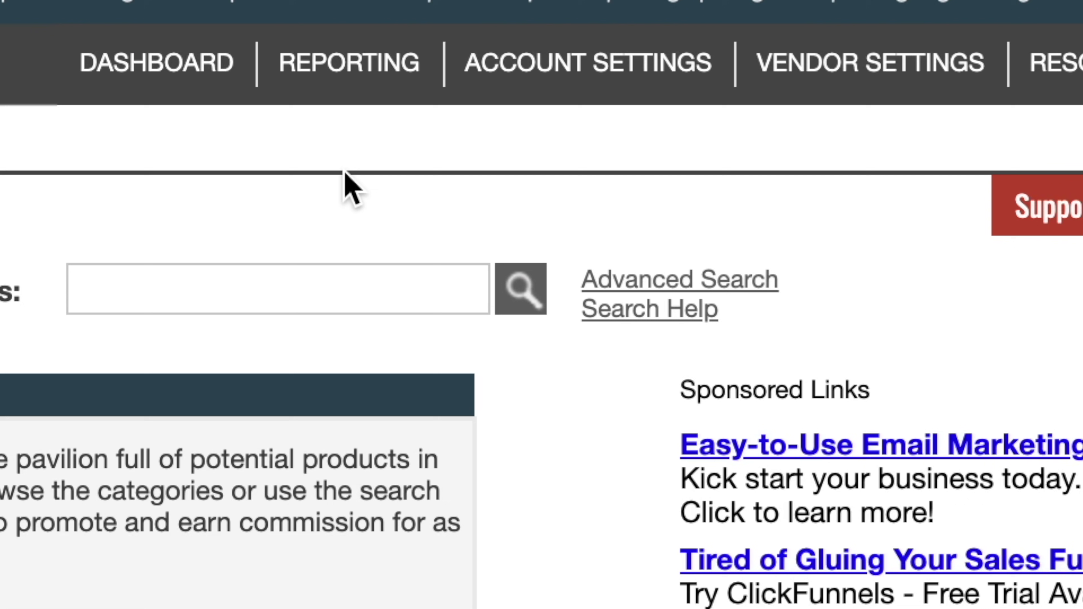
pyautogui.click(531, 295)
pyautogui.scroll(-5, 532, 293)
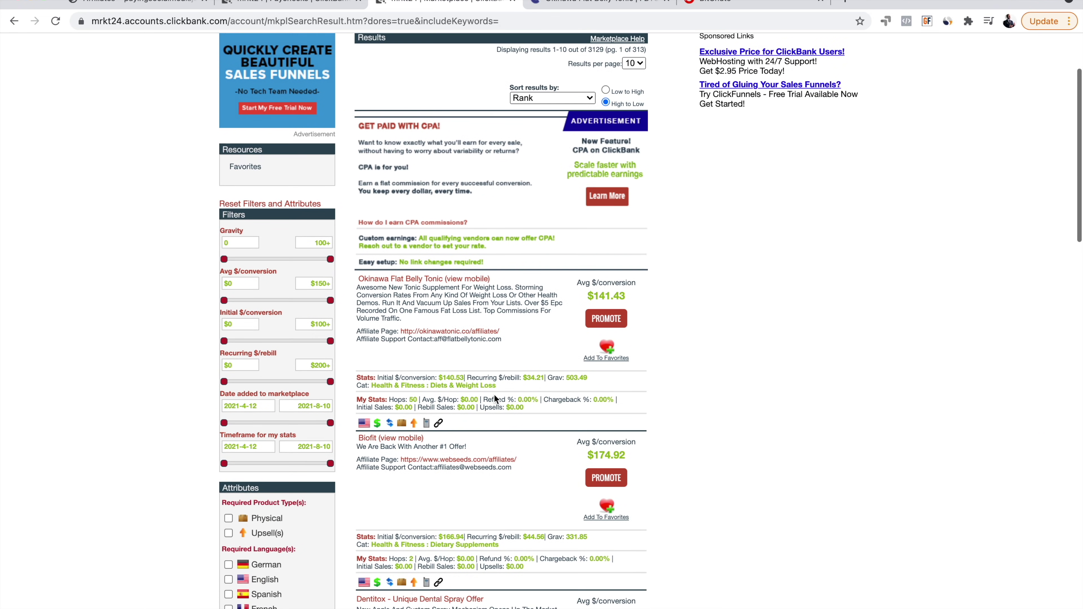
# - Examine the Okinawa Flat Belly Tonic marketplace listing, highlighting its average earnings per conversion and reading its stats
pyautogui.scroll(5, 532, 294)
pyautogui.doubleClick(741, 54)
pyautogui.scroll(-5, 672, 122)
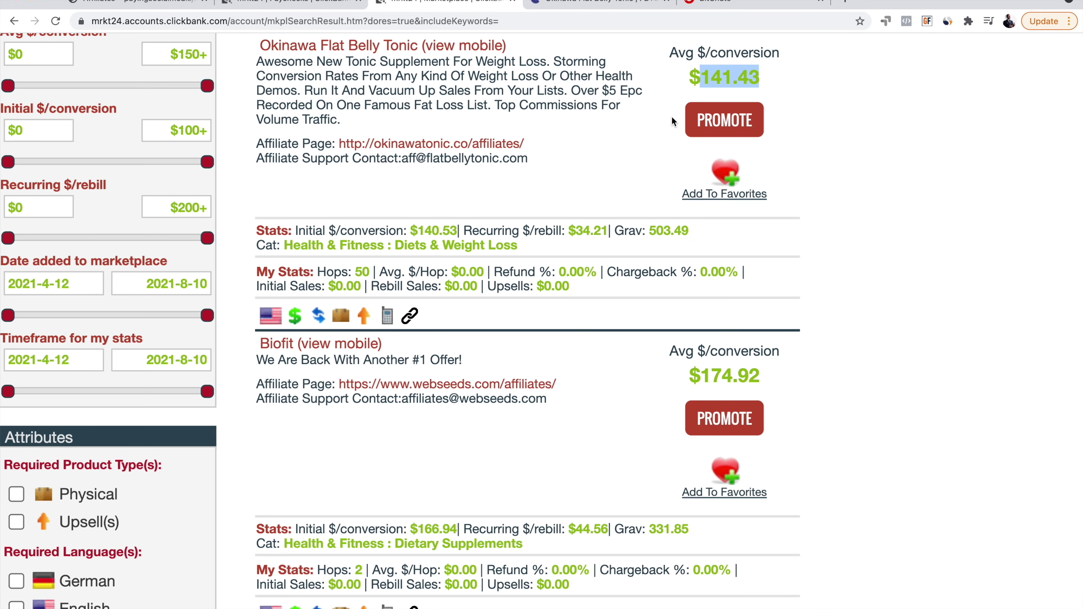
pyautogui.scroll(1, 630, 204)
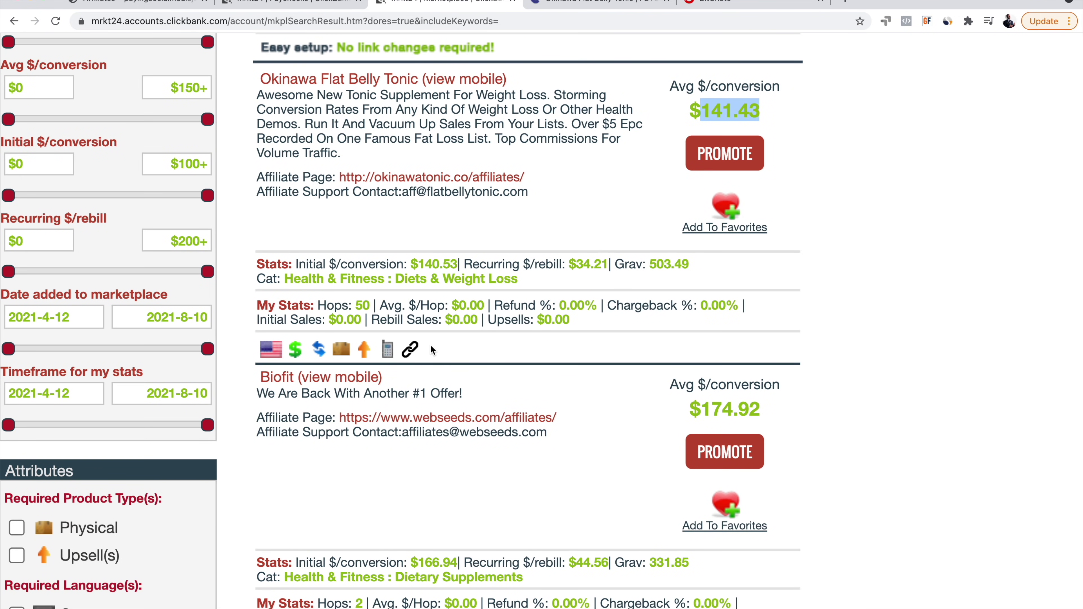
pyautogui.scroll(2, 529, 295)
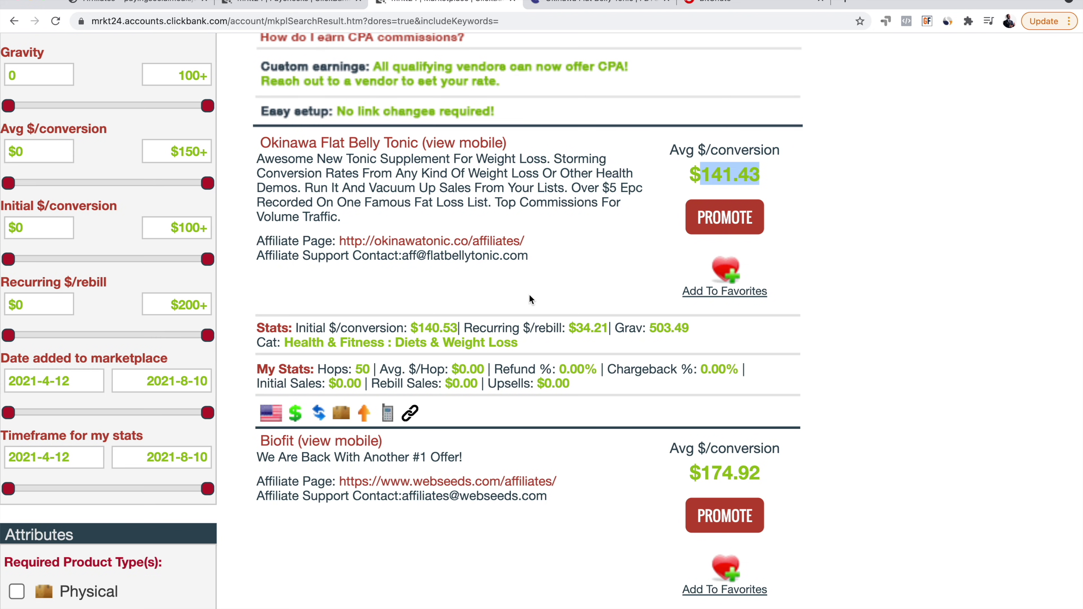
pyautogui.scroll(-3, 529, 295)
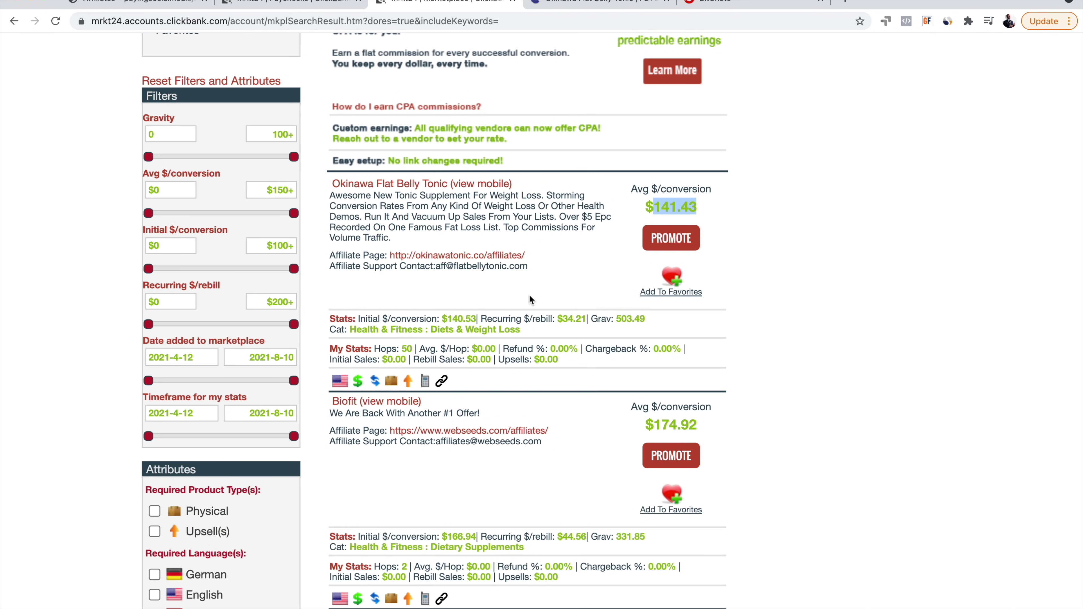
pyautogui.scroll(1, 528, 295)
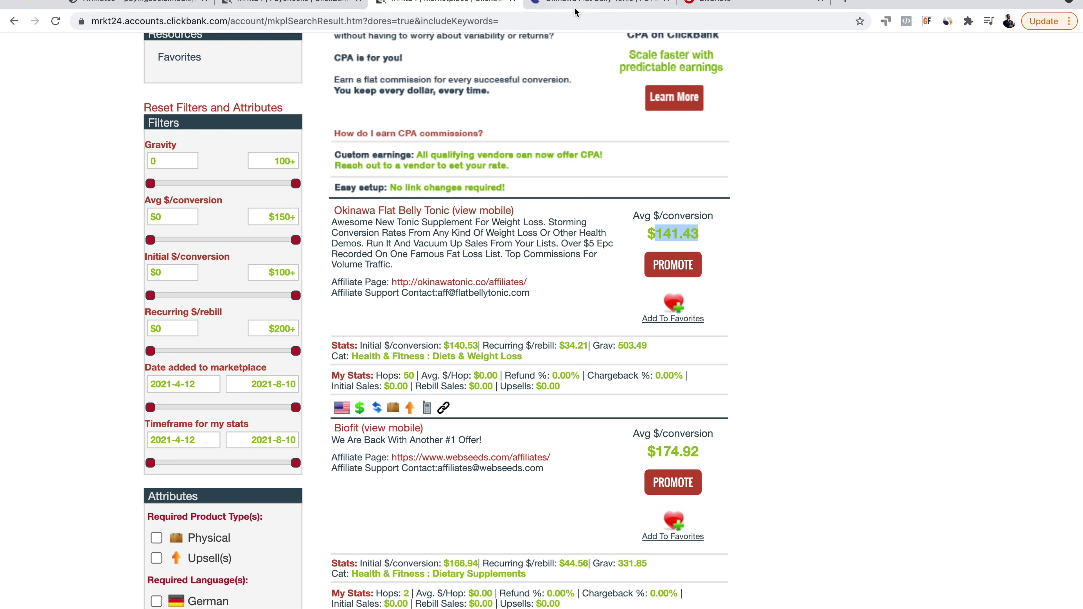
# - Switch to the CB Snooper product page and highlight the Okinawa Flat Belly Tonic title
pyautogui.click(587, 5)
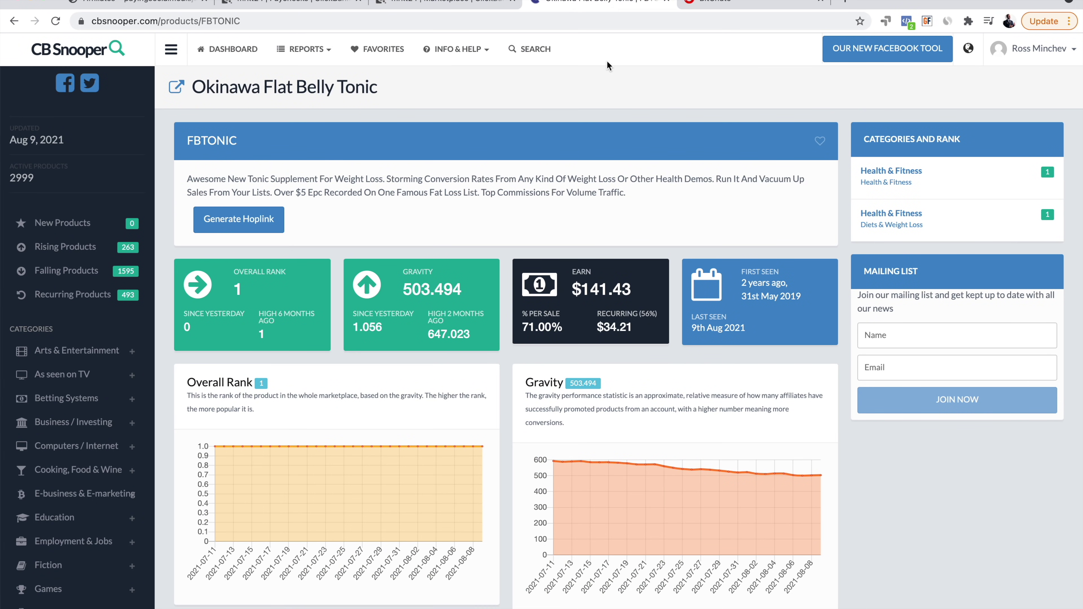
pyautogui.moveTo(192, 87); pyautogui.dragTo(383, 90)
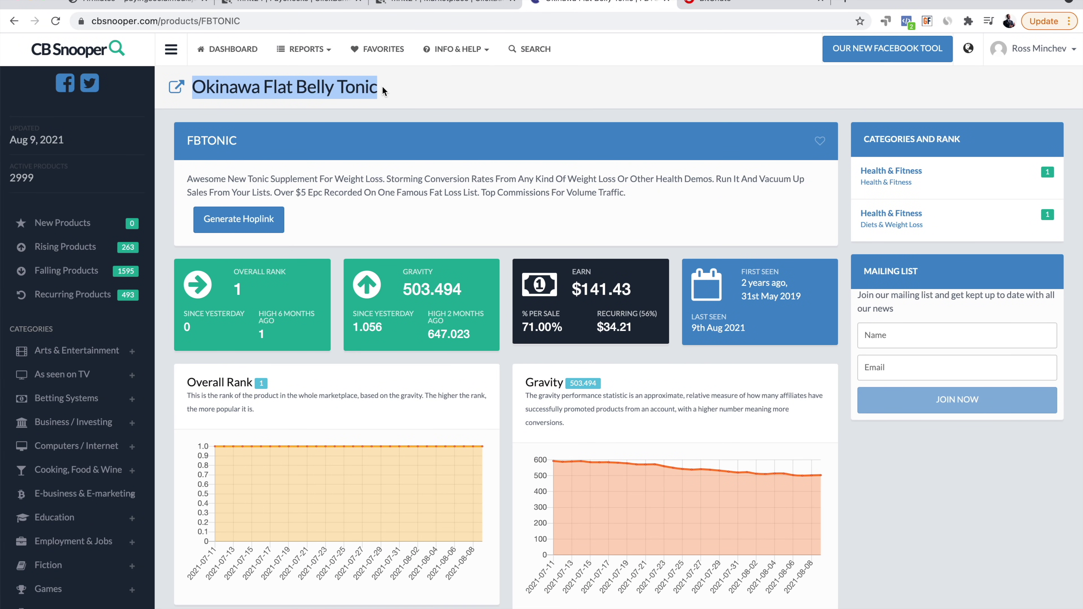
pyautogui.scroll(5, 288, 83)
pyautogui.click(616, 198)
pyautogui.scroll(-5, 616, 198)
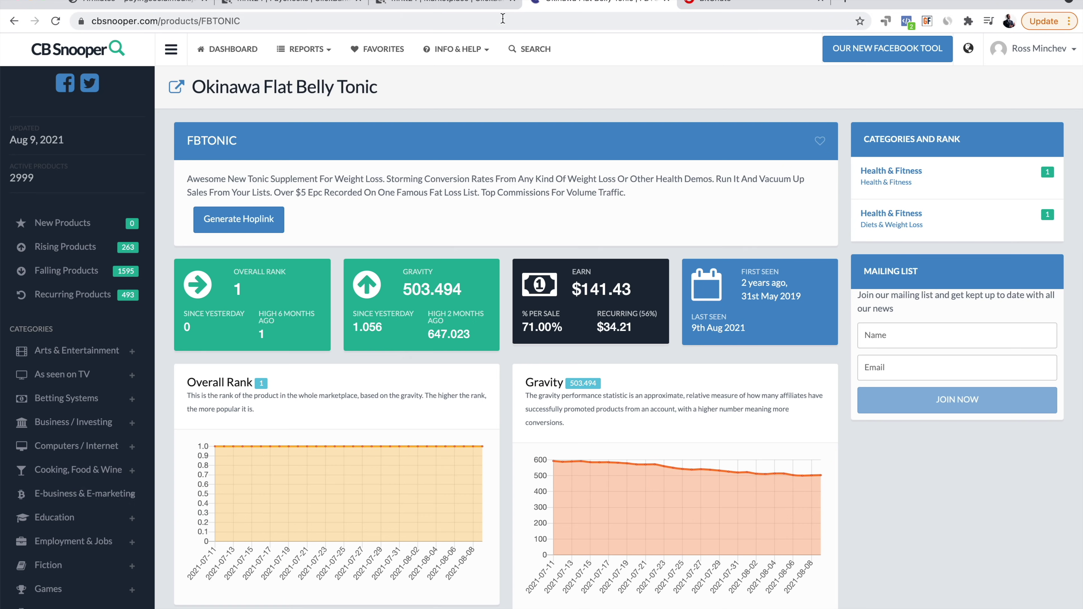
# - Return to the ClickBank Marketplace results and compare the Okinawa Flat Belly Tonic description and conversion earnings
pyautogui.click(442, 3)
pyautogui.scroll(5, 315, 273)
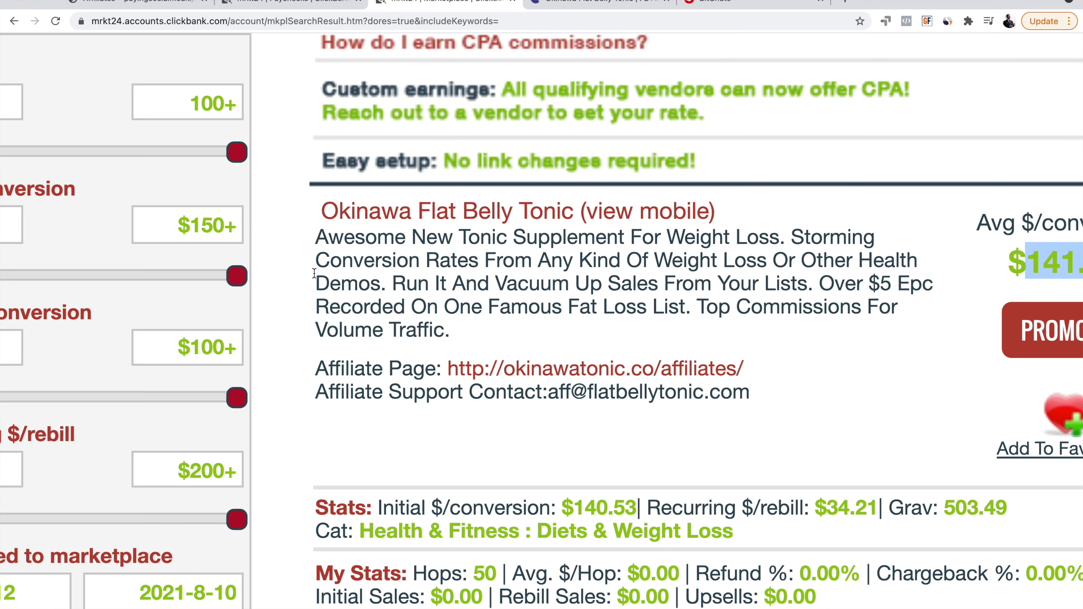
pyautogui.scroll(-5, 579, 230)
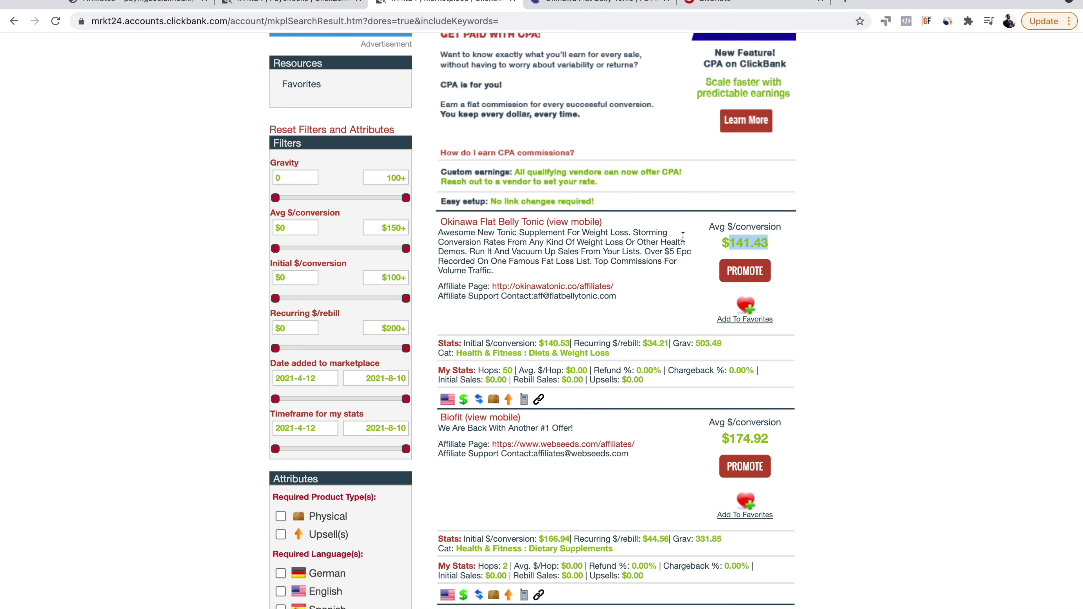
pyautogui.scroll(-1, 683, 236)
pyautogui.click(852, 275)
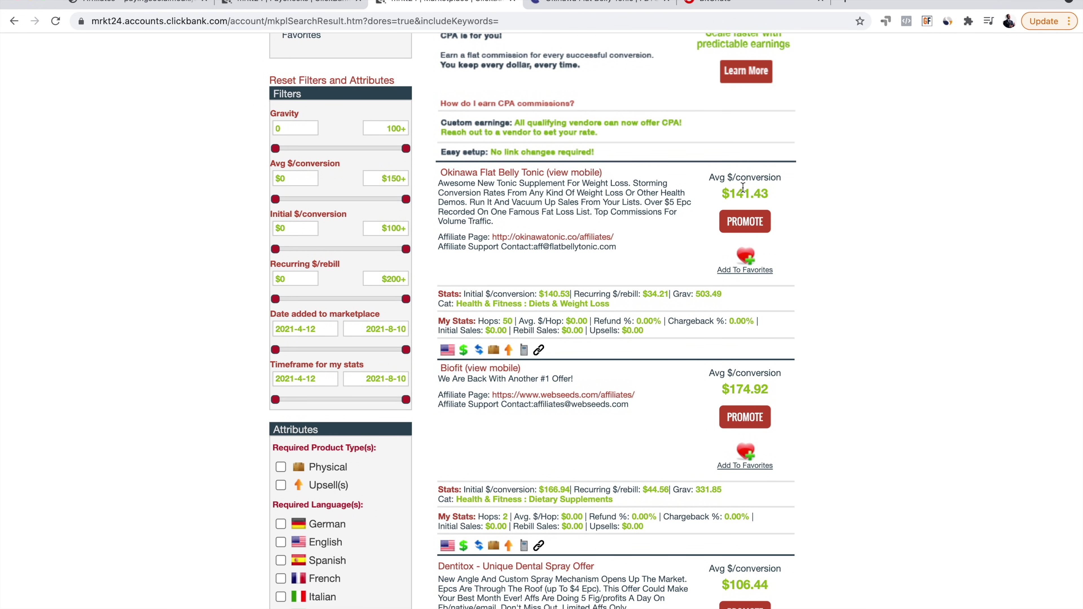
# - Switch to CB Snooper and examine the daily values in the Okinawa Flat Belly Tonic Gravity chart
pyautogui.click(566, 3)
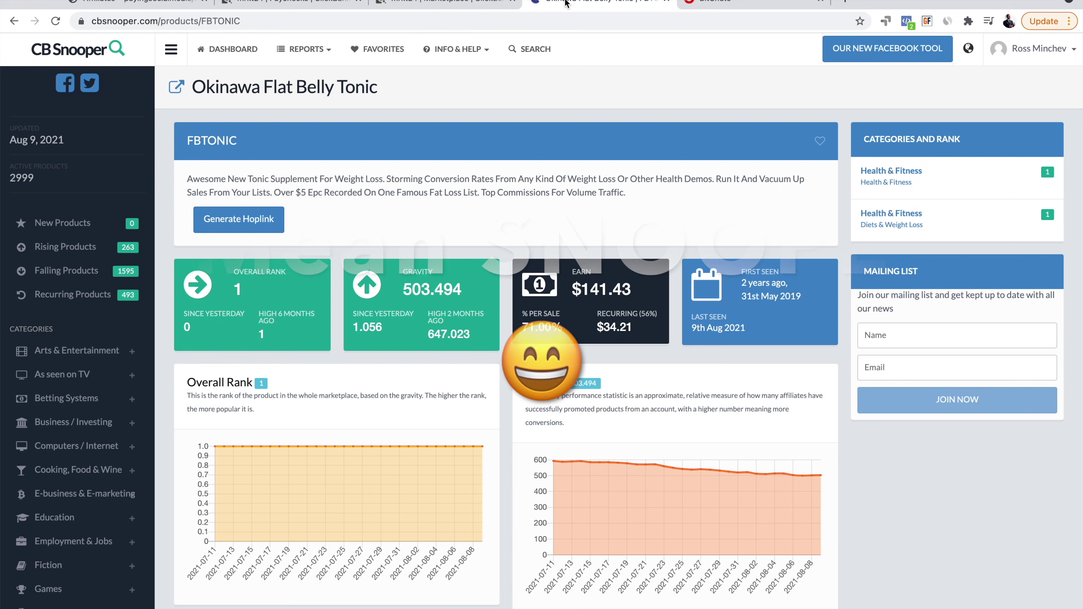
pyautogui.scroll(-3, 606, 208)
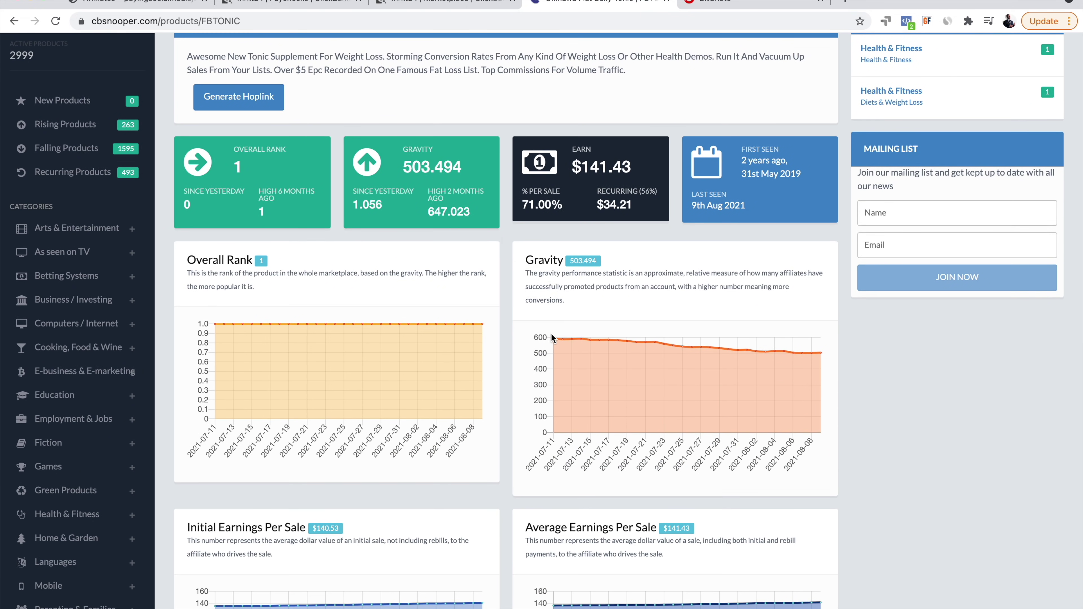
pyautogui.scroll(5, 614, 340)
pyautogui.scroll(-2, 633, 341)
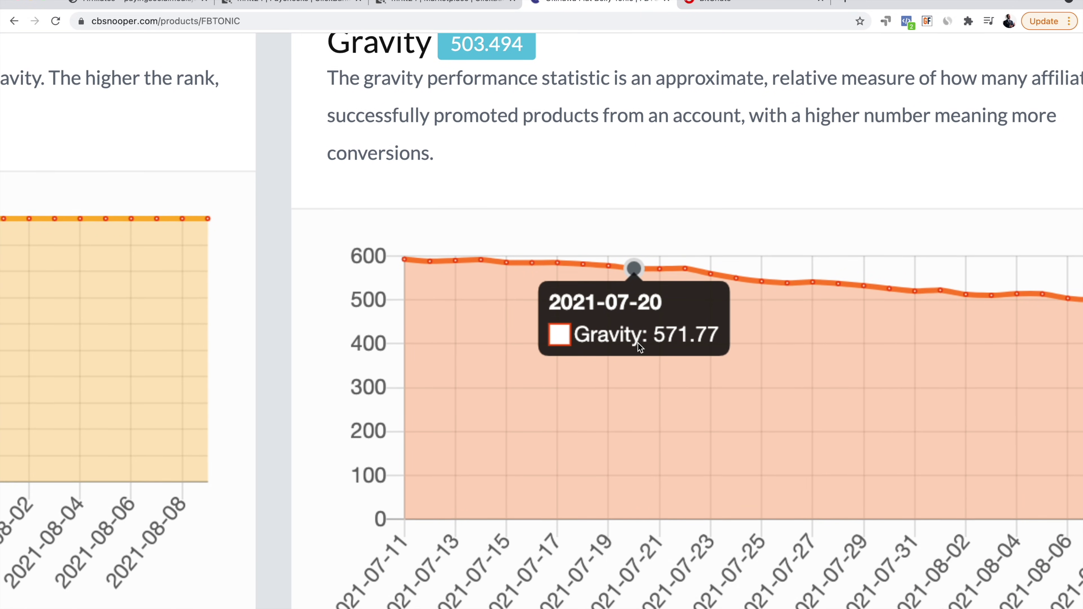
pyautogui.hscroll(5, 845, 320)
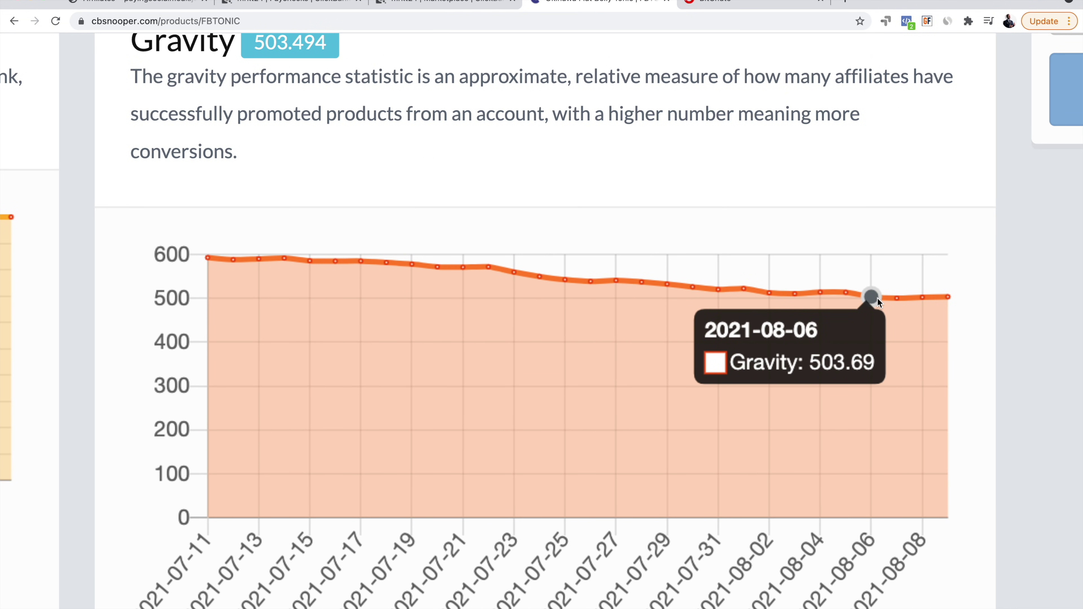
pyautogui.keyDown('ctrl'); pyautogui.scroll(-5, 877, 298); pyautogui.keyUp('ctrl')
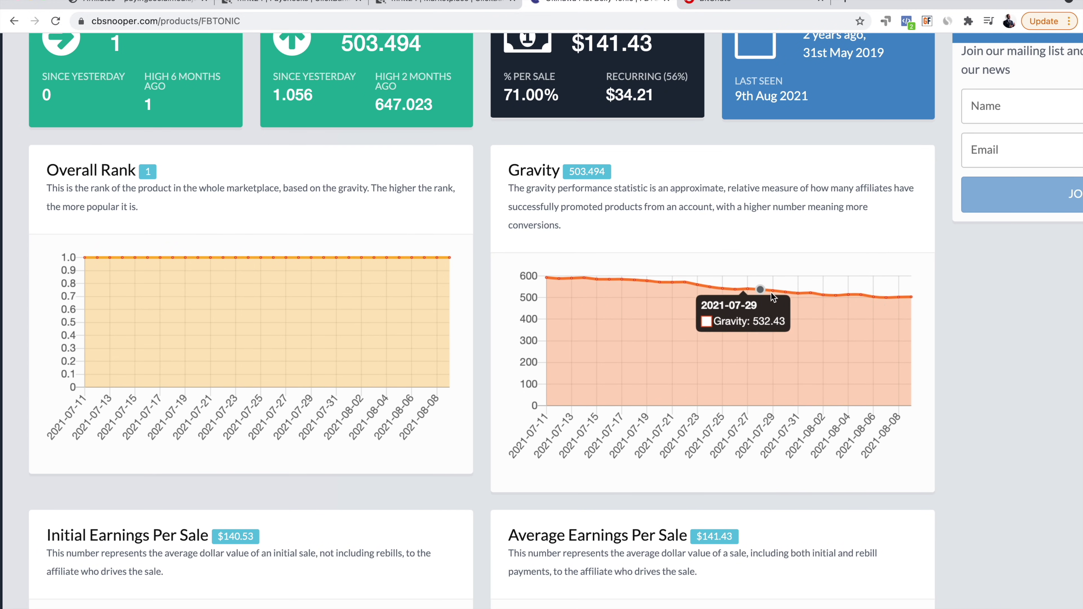
pyautogui.scroll(-1, 772, 293)
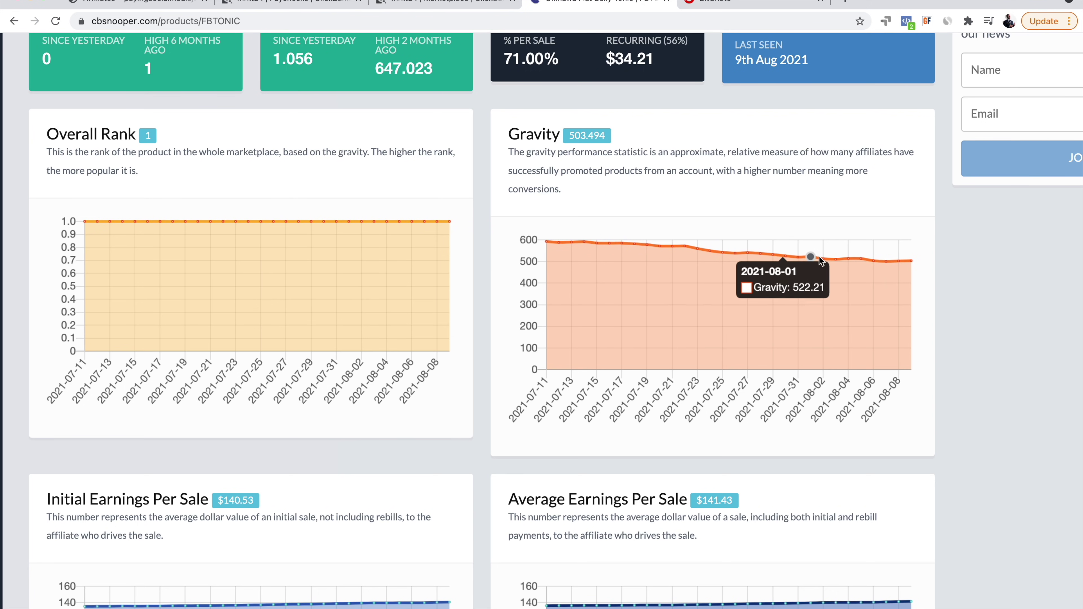
pyautogui.scroll(-1, 820, 257)
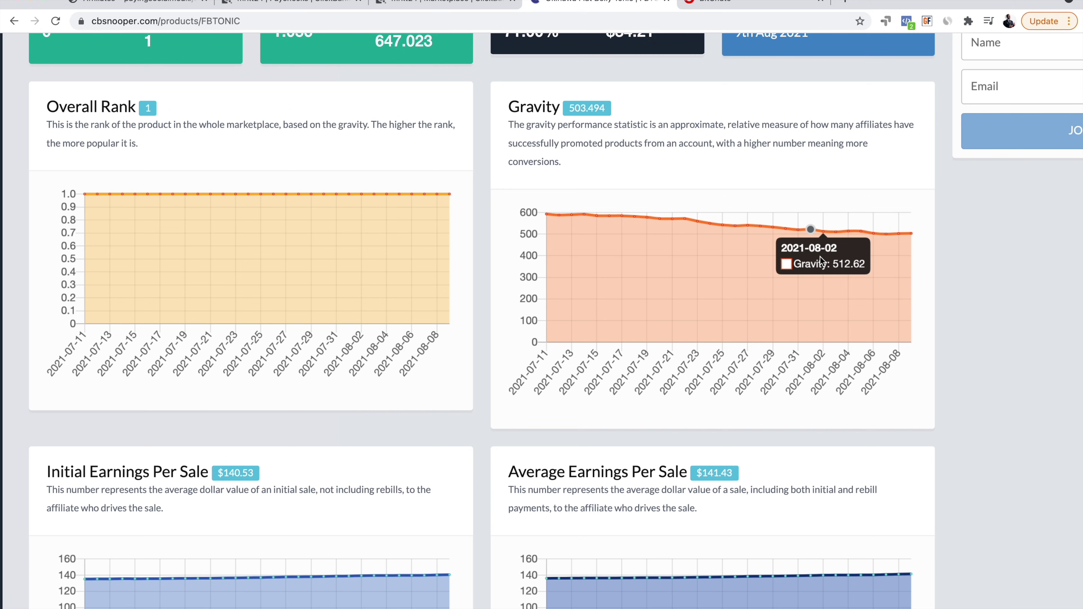
pyautogui.scroll(10, 820, 256)
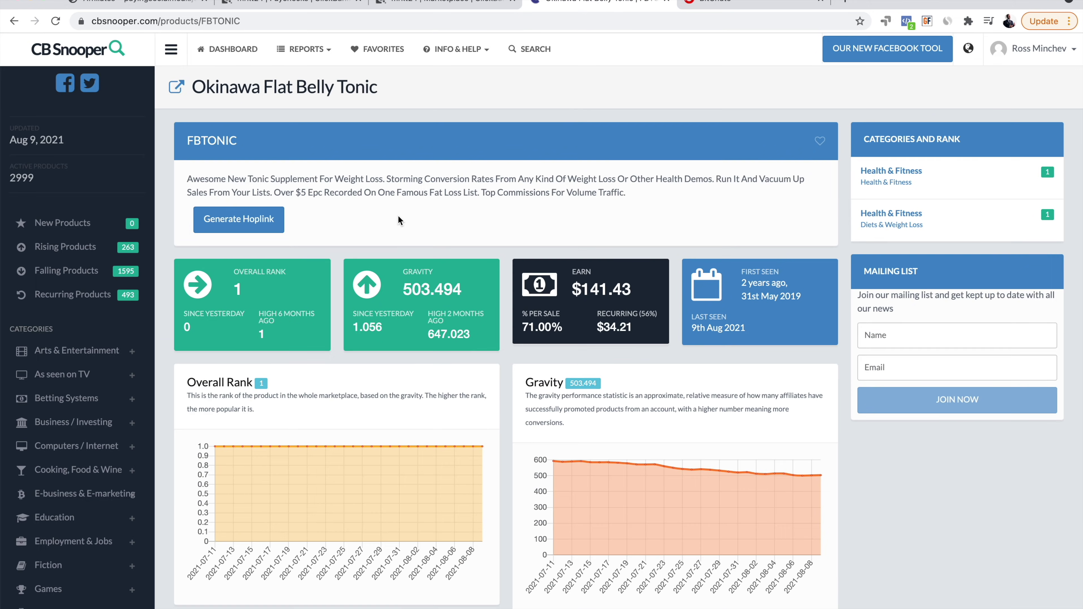
# - Open the CB Snooper report of recurring products
pyautogui.hscroll(-8, 213, 92)
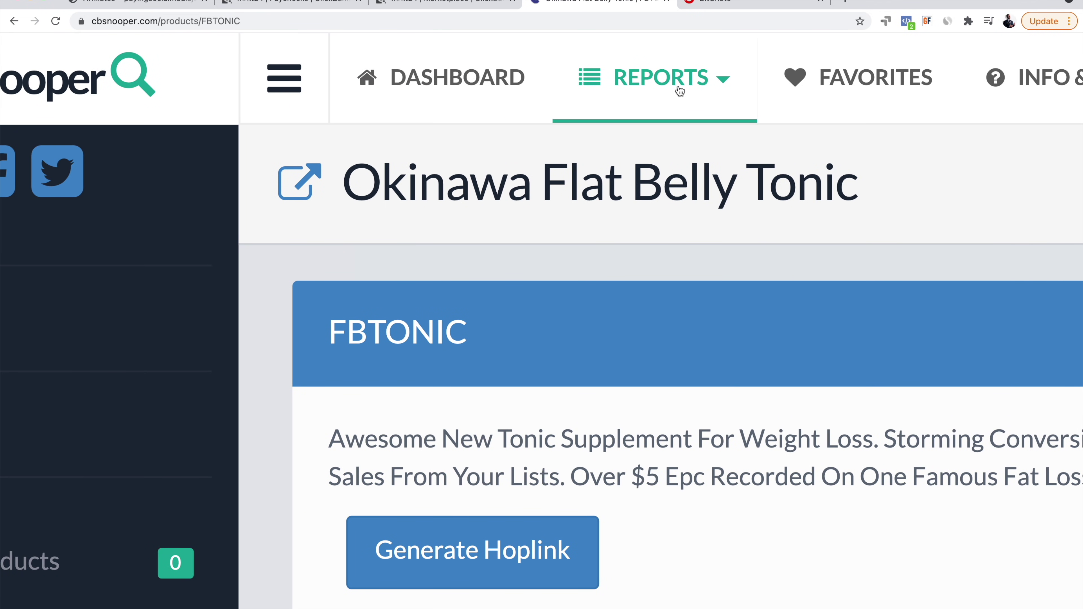
pyautogui.click(722, 90)
pyautogui.scroll(-2, 711, 164)
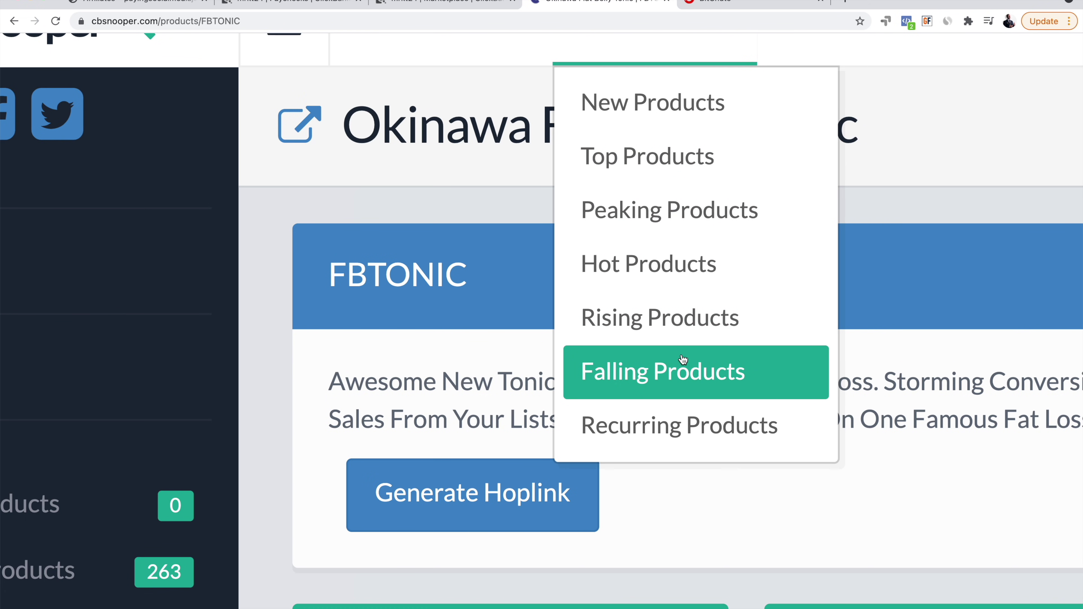
pyautogui.scroll(-1, 697, 288)
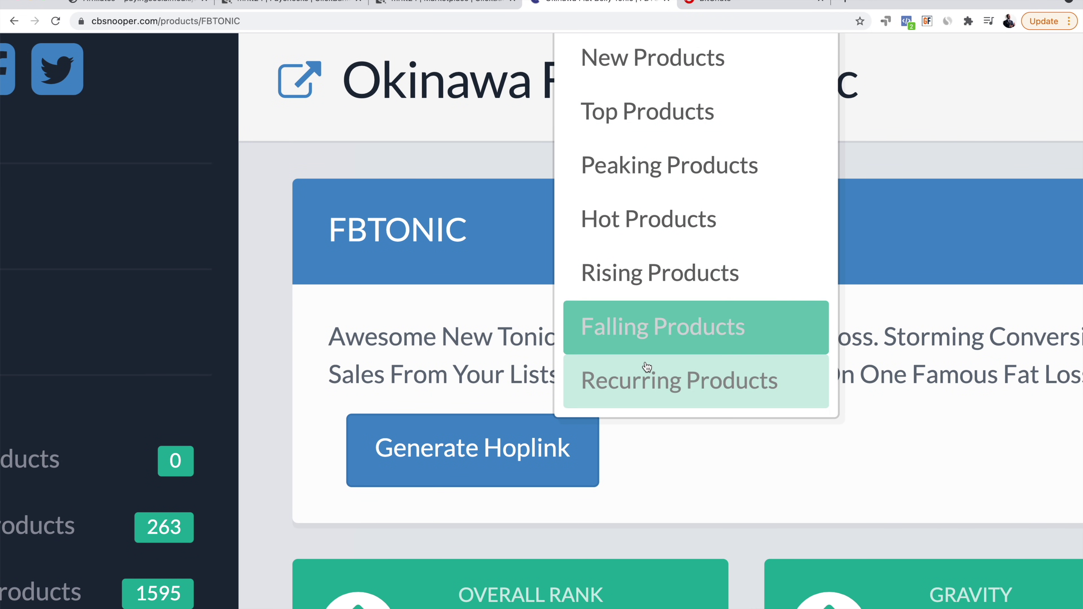
pyautogui.click(686, 382)
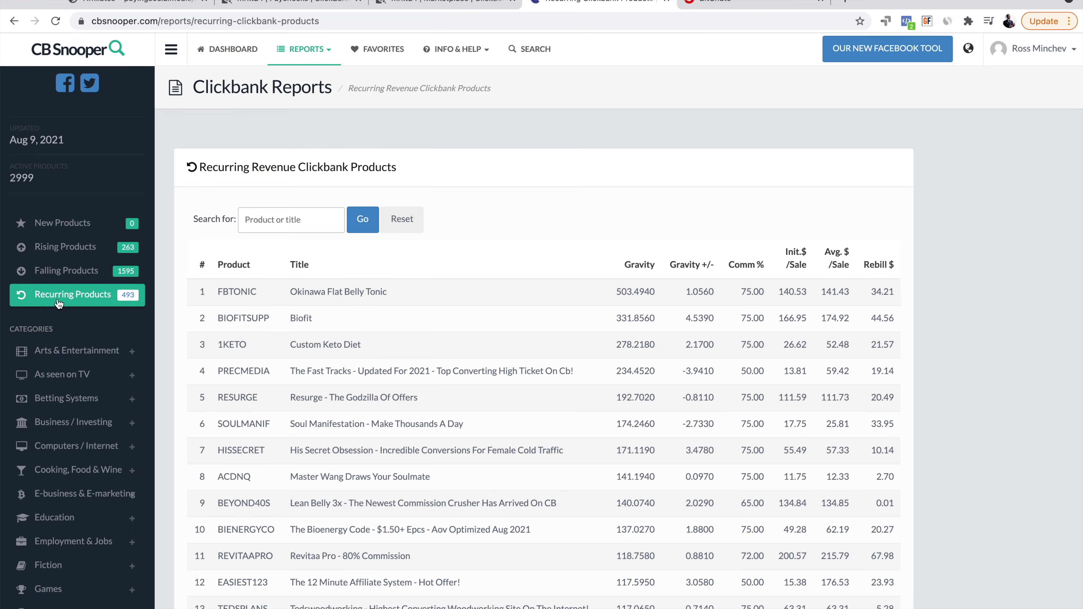
# - Browse the recurring revenue products and open the Master Wang Draws Your Soulmate product page
pyautogui.scroll(-5, 414, 351)
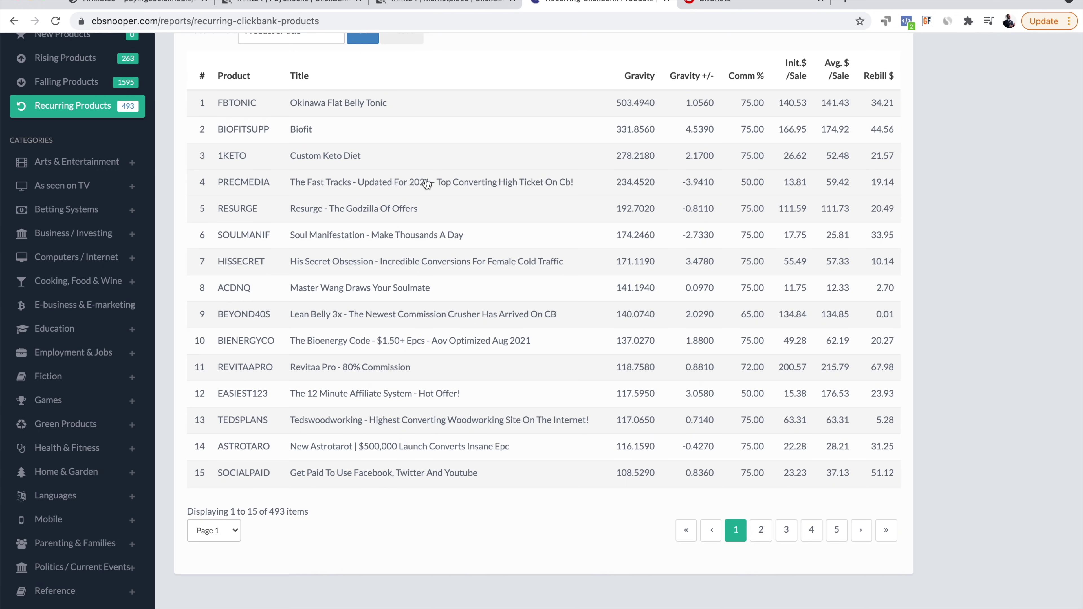
pyautogui.scroll(-2, 399, 251)
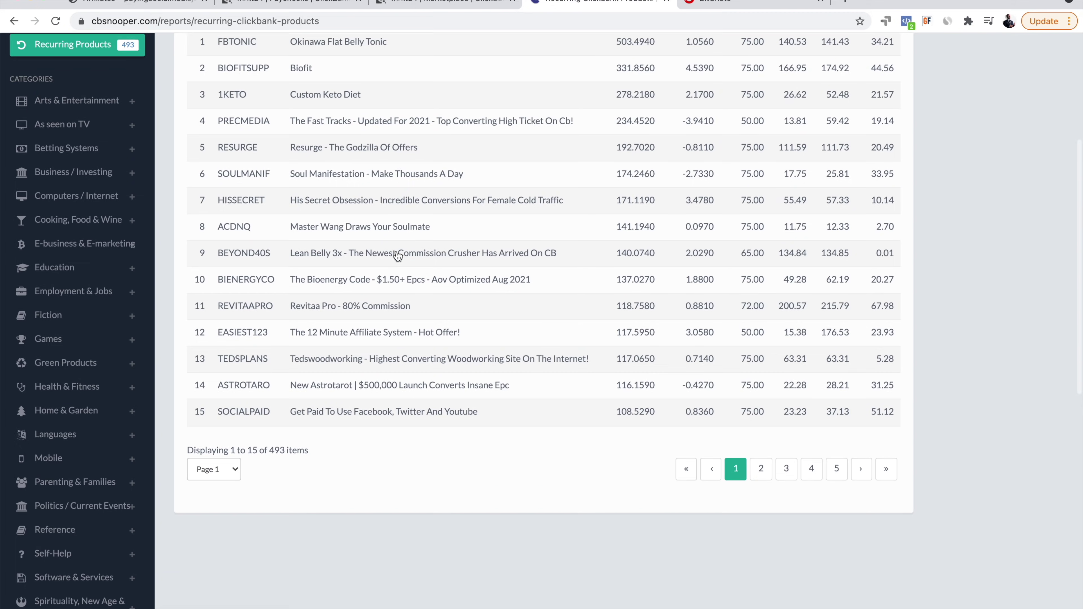
pyautogui.moveTo(346, 194); pyautogui.dragTo(385, 39)
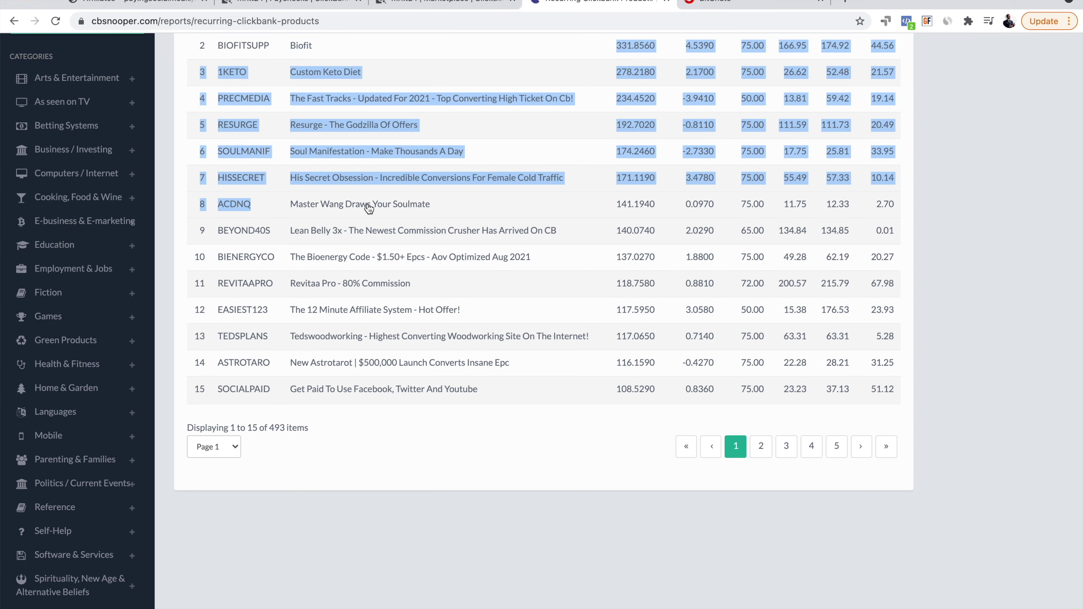
pyautogui.keyDown('ctrl'); pyautogui.scroll(5, 362, 210); pyautogui.keyUp('ctrl')
pyautogui.click(284, 203)
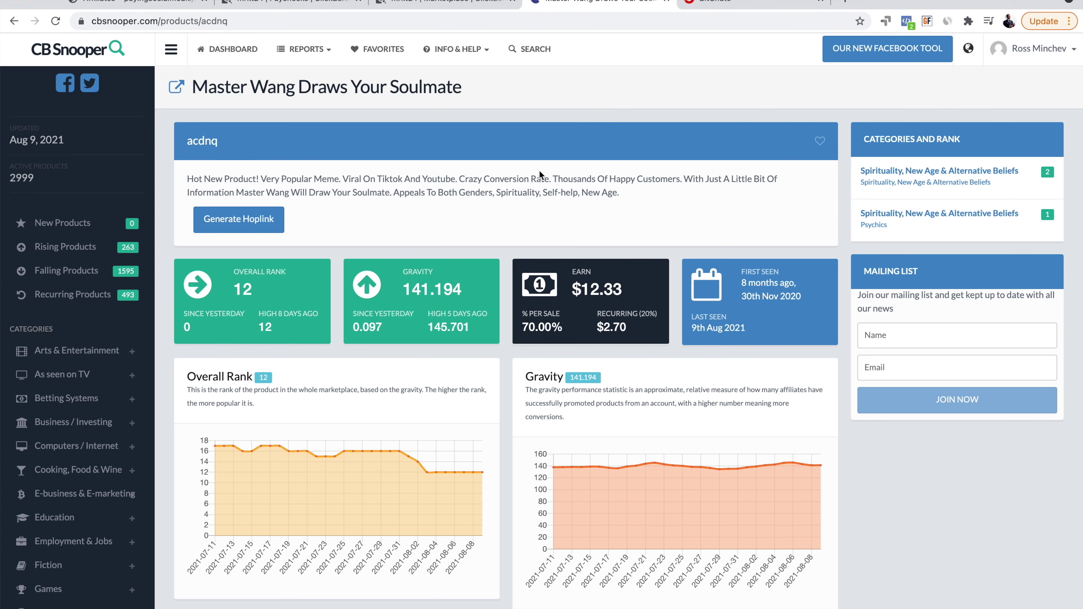
# - Examine the daily values in the Gravity chart of Master Wang Draws Your Soulmate
pyautogui.scroll(-3, 554, 176)
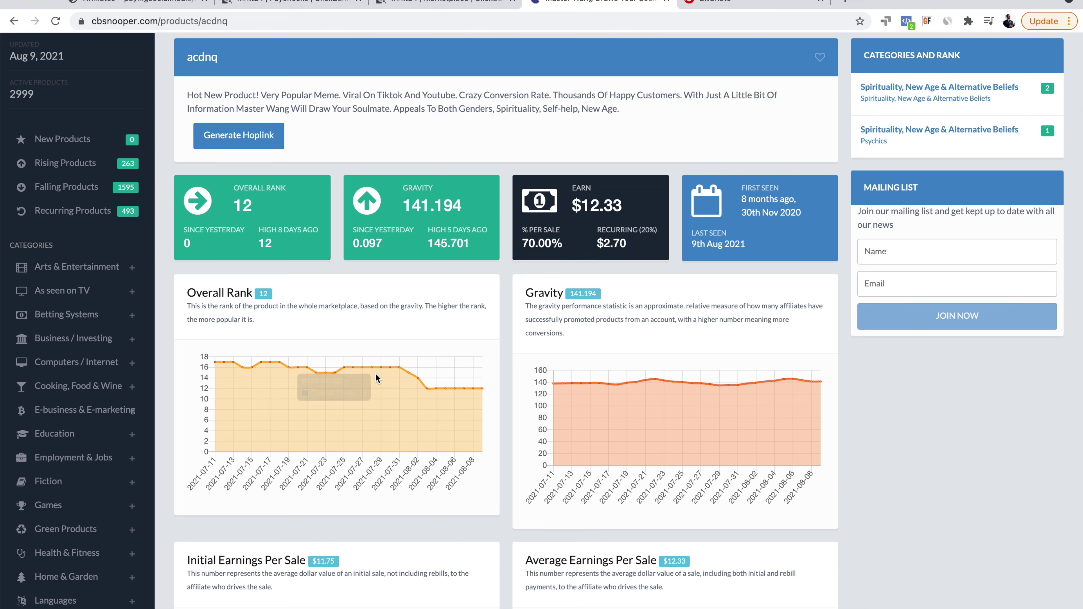
pyautogui.moveTo(386, 363)
pyautogui.keyDown('ctrl'); pyautogui.scroll(5, 708, 304); pyautogui.keyUp('ctrl')
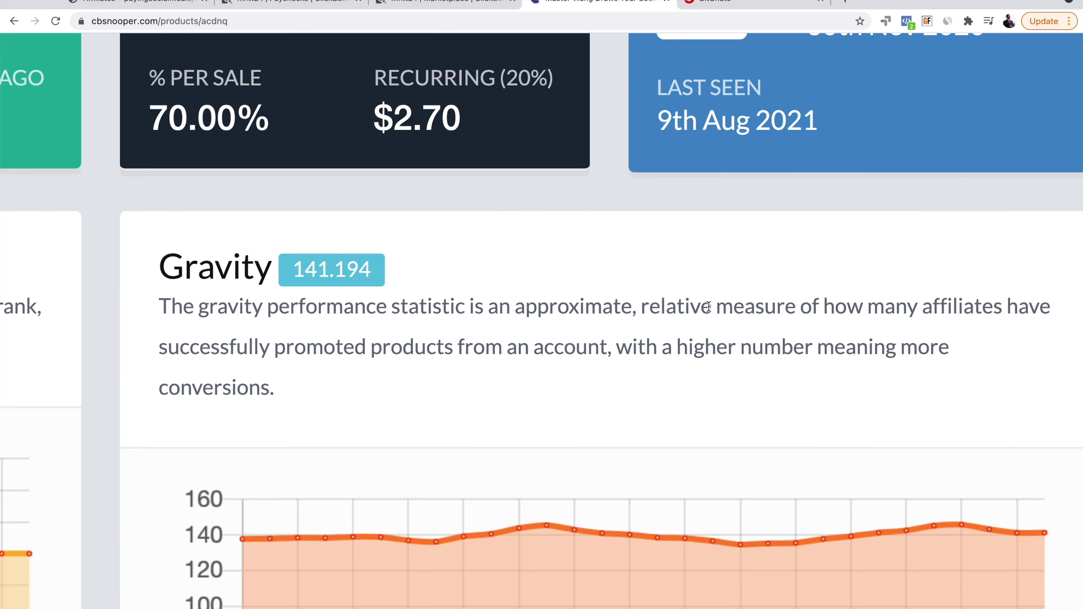
pyautogui.scroll(-3, 444, 363)
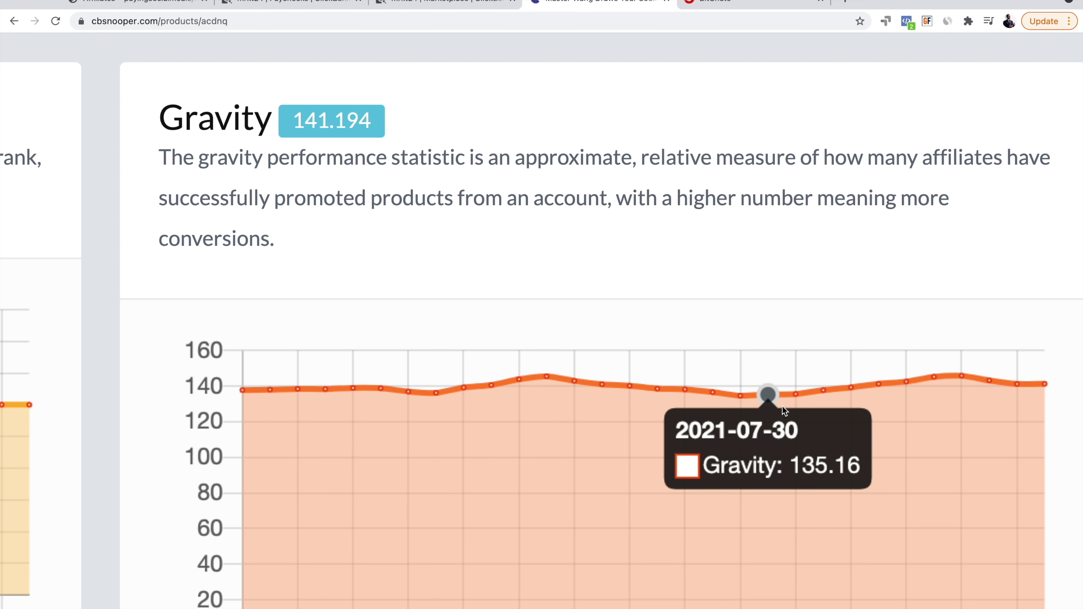
pyautogui.scroll(-4, 782, 406)
pyautogui.keyDown('ctrl'); pyautogui.scroll(-5, 782, 406); pyautogui.keyUp('ctrl')
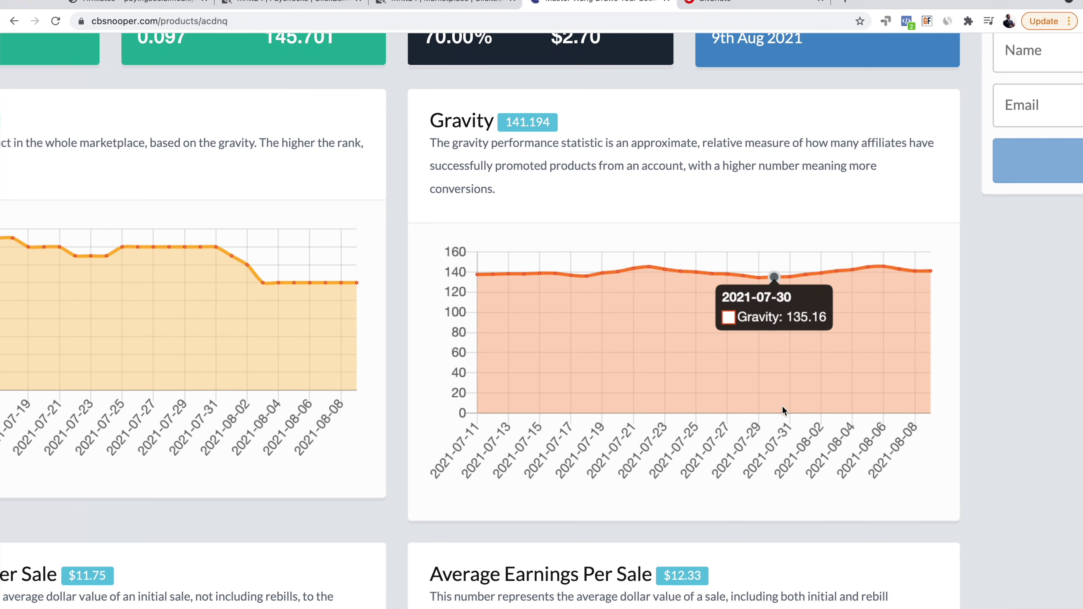
# - Review the product's charts for earnings per sale, referred sales, commission and rebills
pyautogui.scroll(-5, 624, 393)
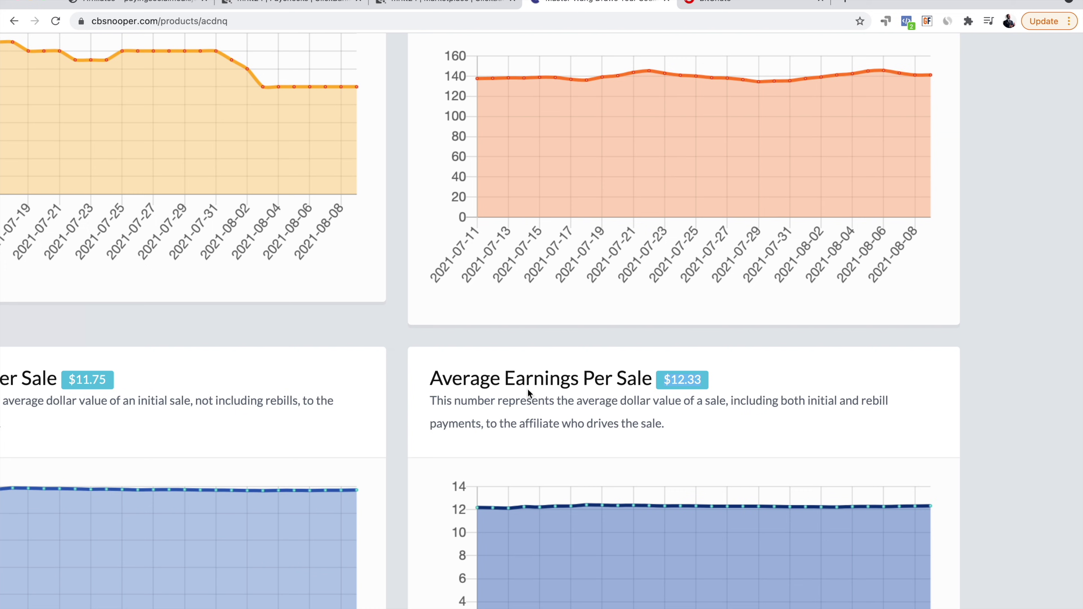
pyautogui.hscroll(-6, 509, 390)
pyautogui.scroll(-2, 490, 382)
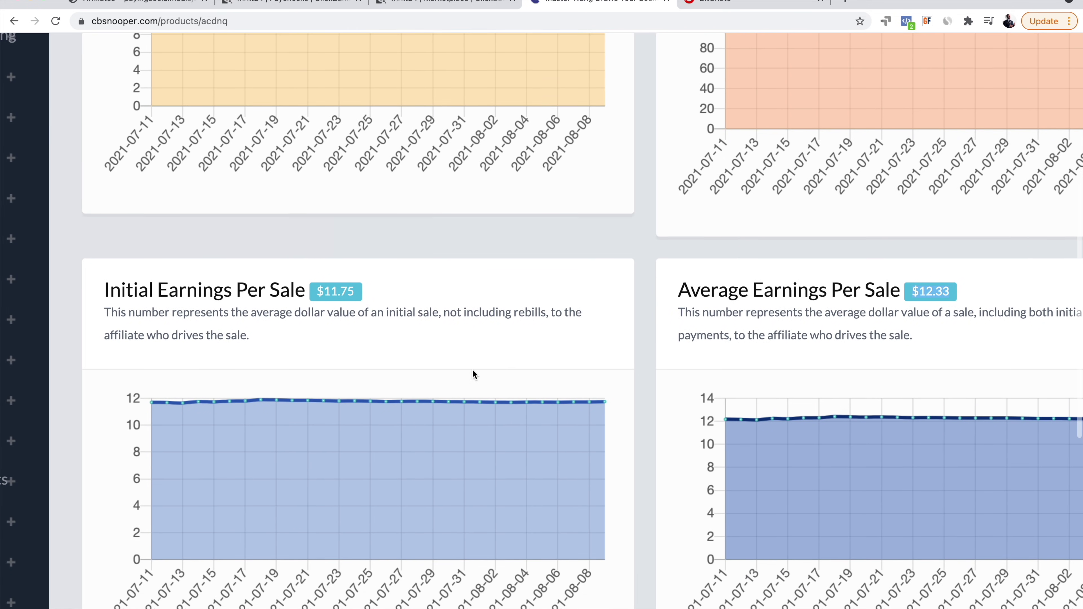
pyautogui.scroll(-5, 410, 318)
pyautogui.scroll(1, 410, 318)
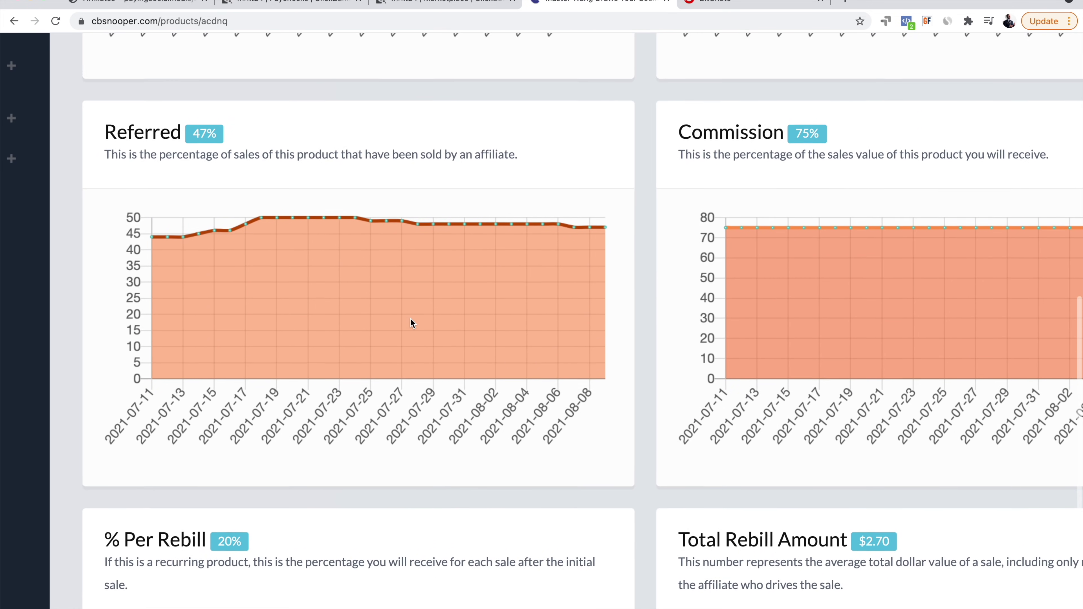
# - Highlight the current Gravity score of Master Wang Draws Your Soulmate and compare it with the Gravity chart
pyautogui.keyDown('ctrl'); pyautogui.scroll(-5, 409, 318); pyautogui.keyUp('ctrl')
pyautogui.keyDown('ctrl'); pyautogui.scroll(5, 392, 170); pyautogui.keyUp('ctrl')
pyautogui.moveTo(421, 149); pyautogui.dragTo(601, 155)
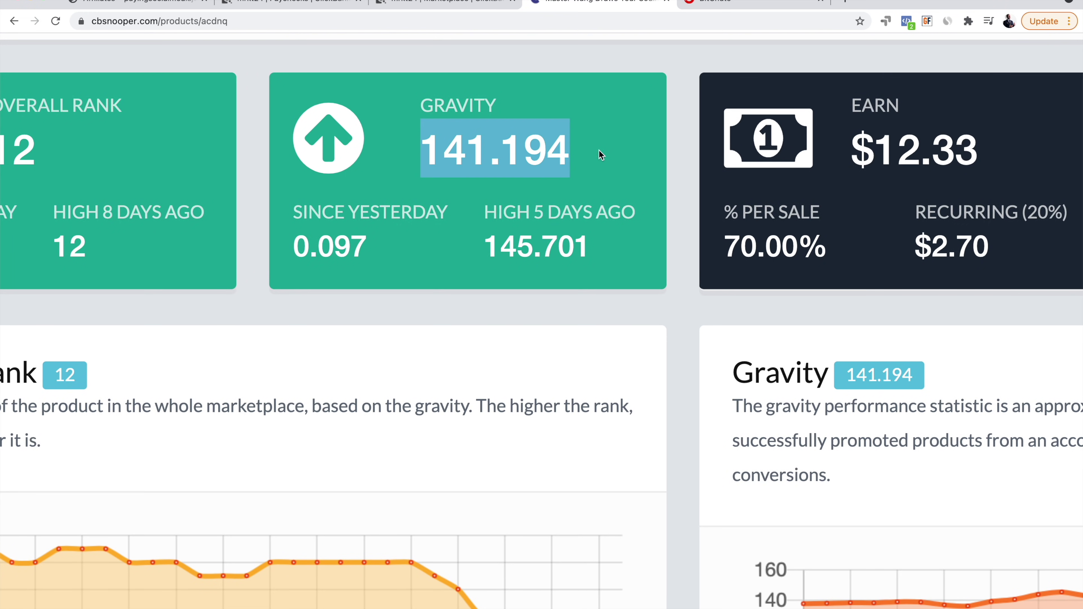
pyautogui.click(553, 208)
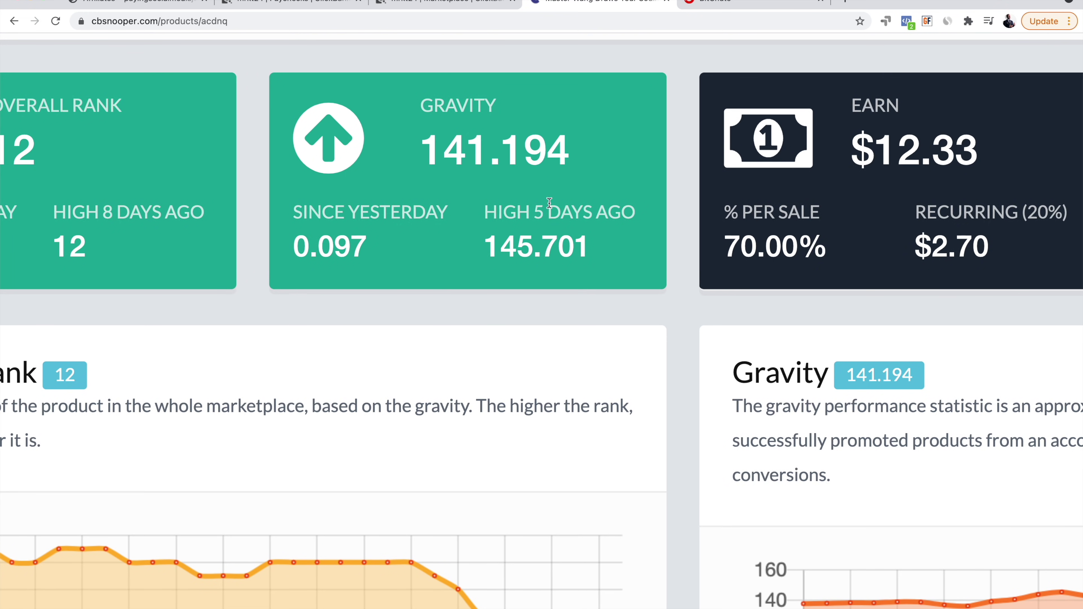
pyautogui.keyDown('ctrl'); pyautogui.scroll(-3, 828, 353); pyautogui.keyUp('ctrl')
pyautogui.keyDown('ctrl'); pyautogui.scroll(2, 929, 400); pyautogui.keyUp('ctrl')
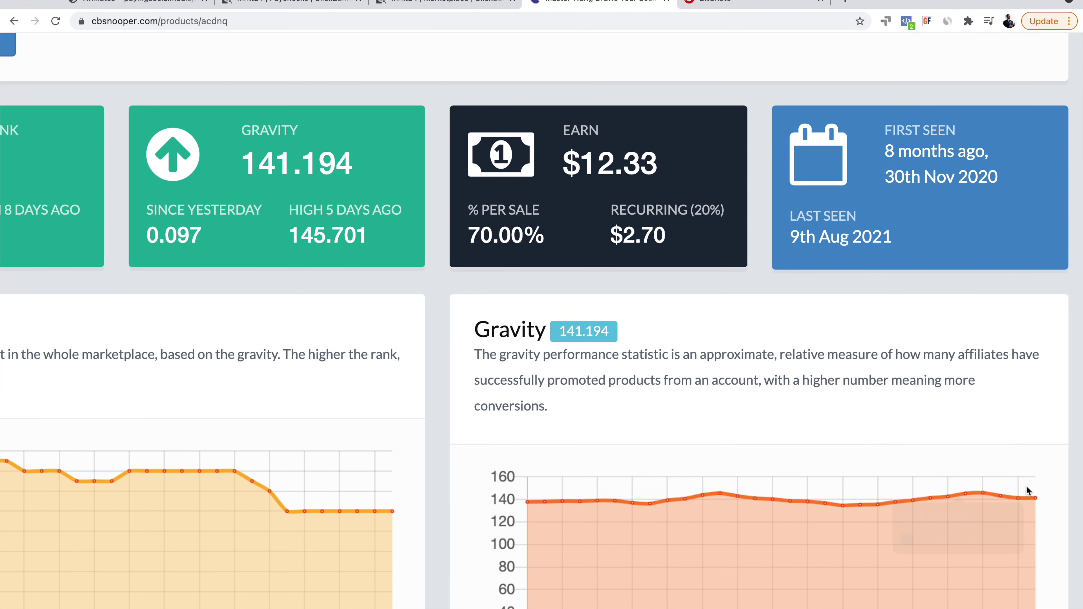
pyautogui.scroll(3, 731, 357)
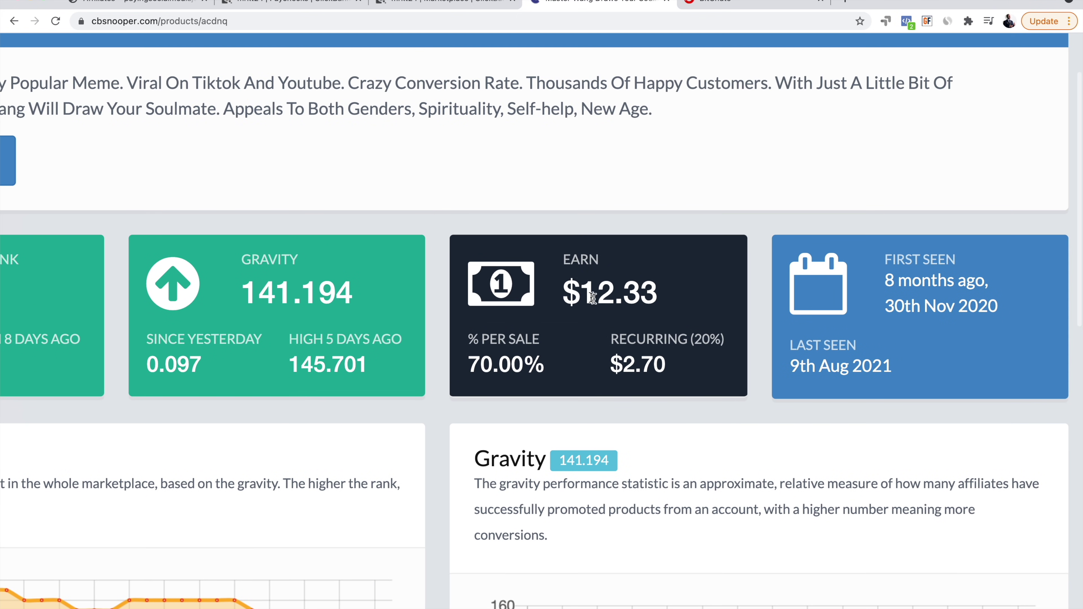
# - Highlight the Earn label and amount in the product's earnings summary
pyautogui.moveTo(559, 260); pyautogui.dragTo(656, 261)
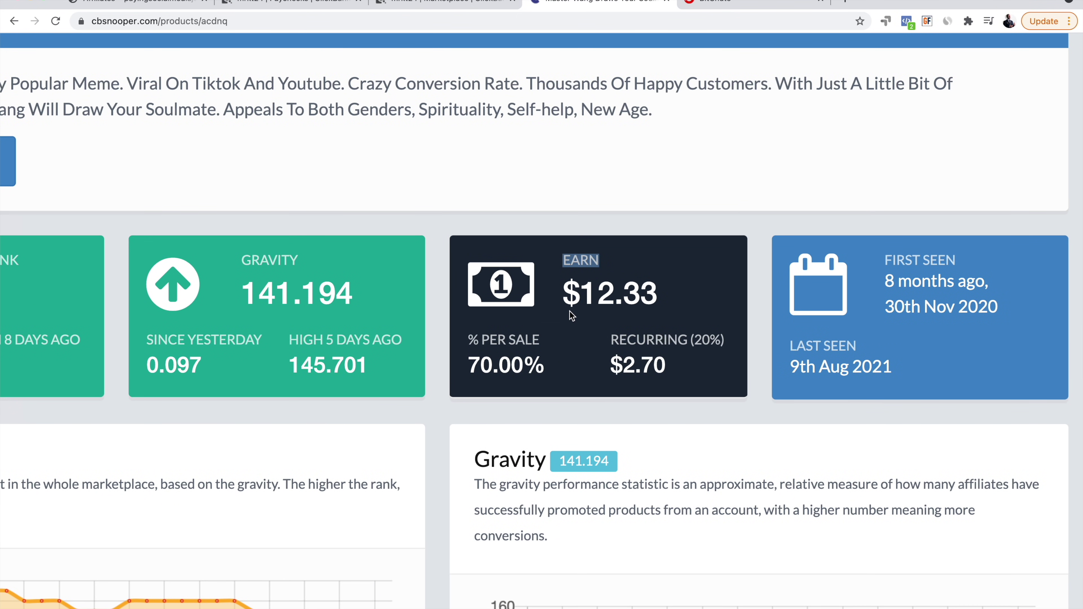
pyautogui.moveTo(562, 292); pyautogui.dragTo(690, 297)
pyautogui.click(689, 297)
pyautogui.scroll(5, 608, 363)
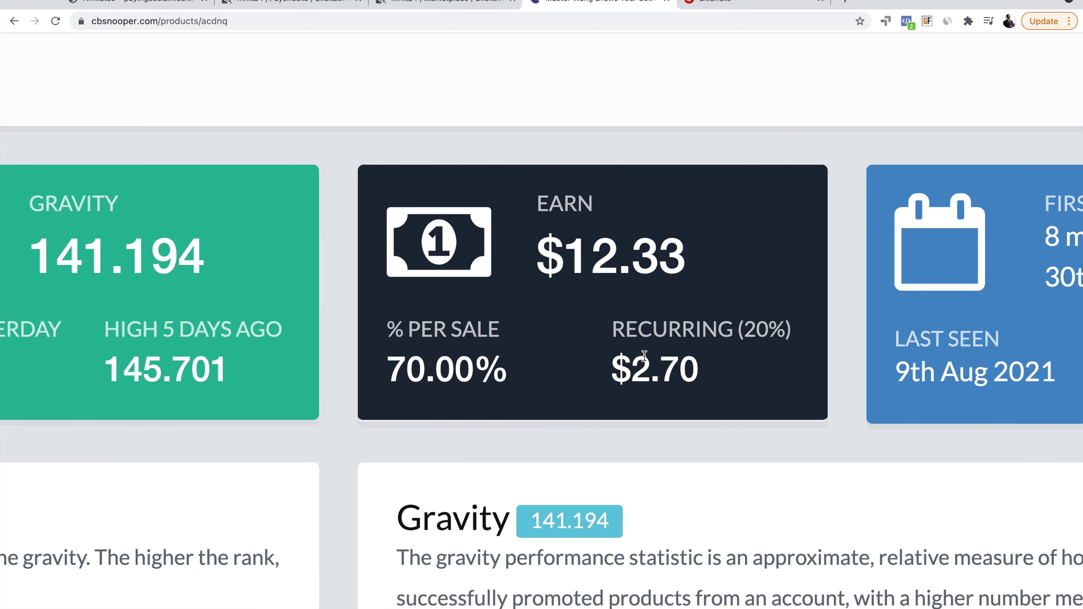
# - Highlight the recurring amount for Master Wang Draws Your Soulmate and review the summary statistics at normal zoom
pyautogui.moveTo(595, 377); pyautogui.dragTo(718, 375)
pyautogui.click(719, 376)
pyautogui.moveTo(612, 370); pyautogui.dragTo(692, 365)
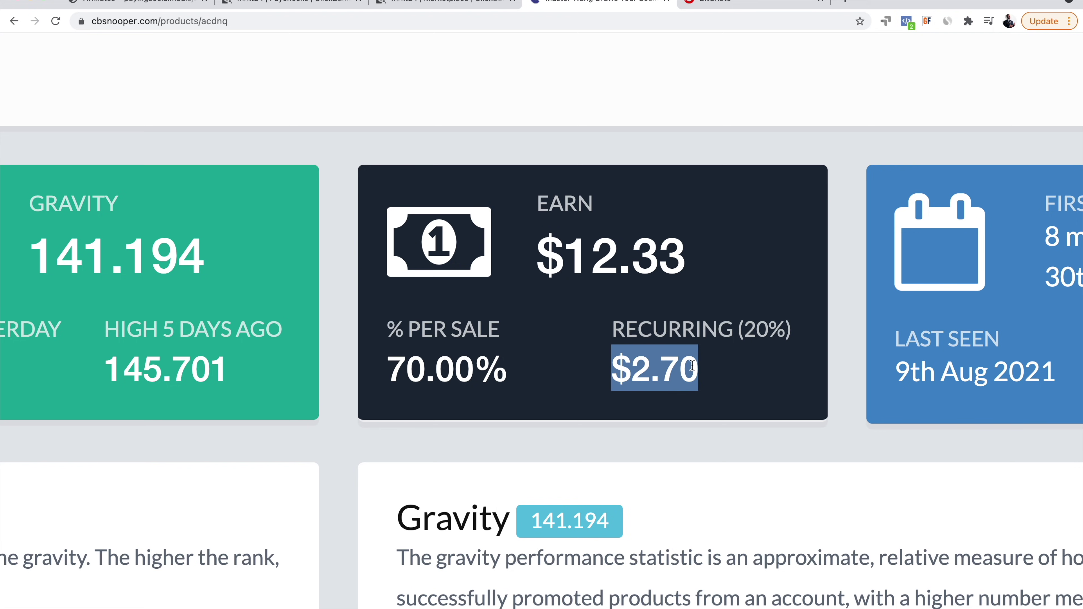
pyautogui.click(694, 256)
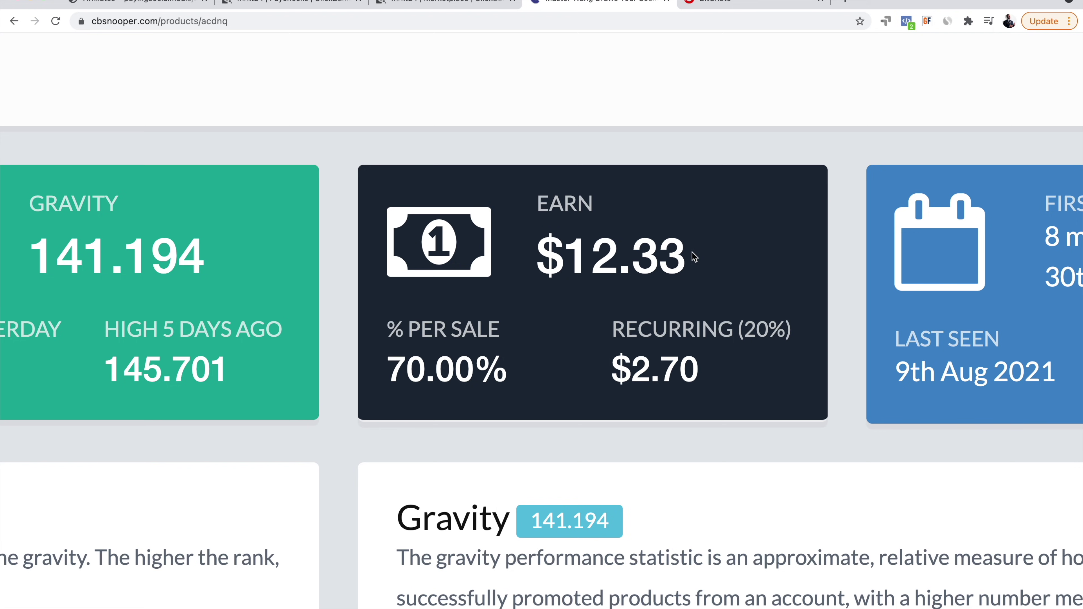
pyautogui.hotkey('ctrl', '0')
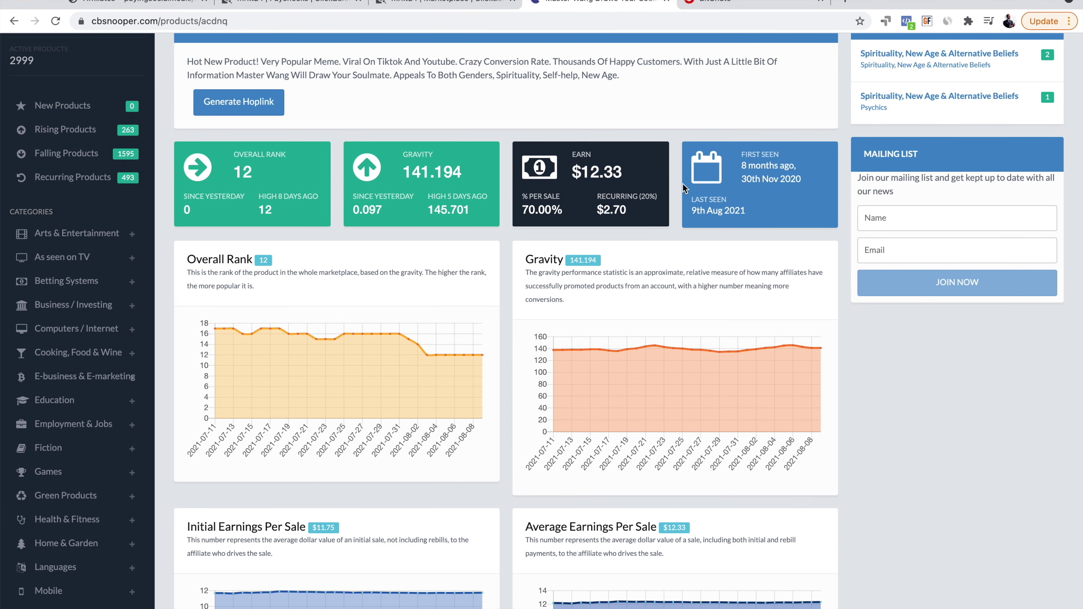
pyautogui.scroll(5, 588, 180)
pyautogui.scroll(-5, 589, 180)
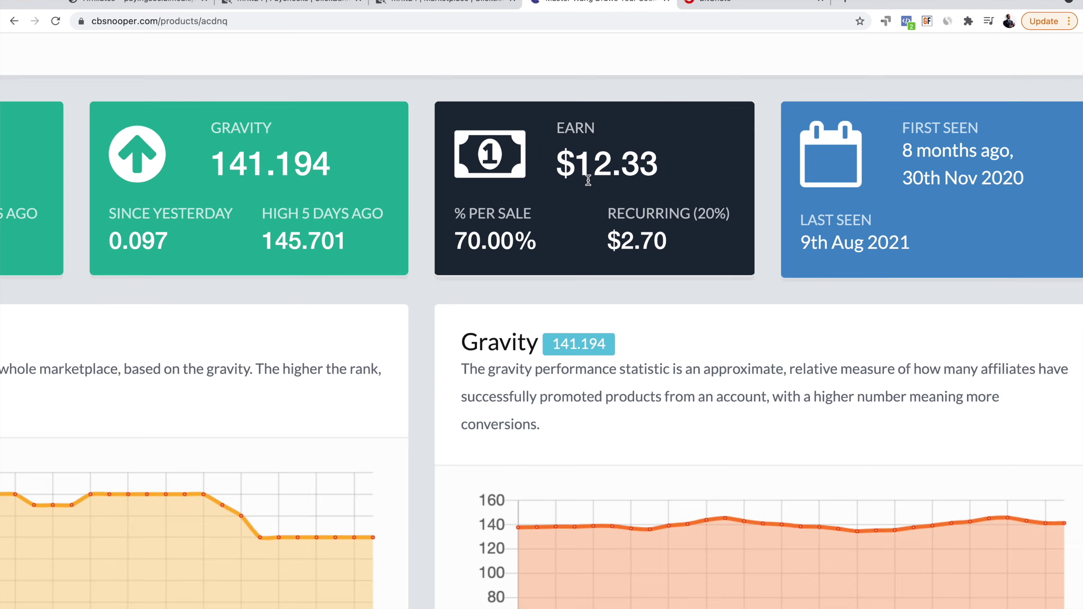
# - Return to the recurring products report and open the New Astrotarot product page
pyautogui.press('super+Left')
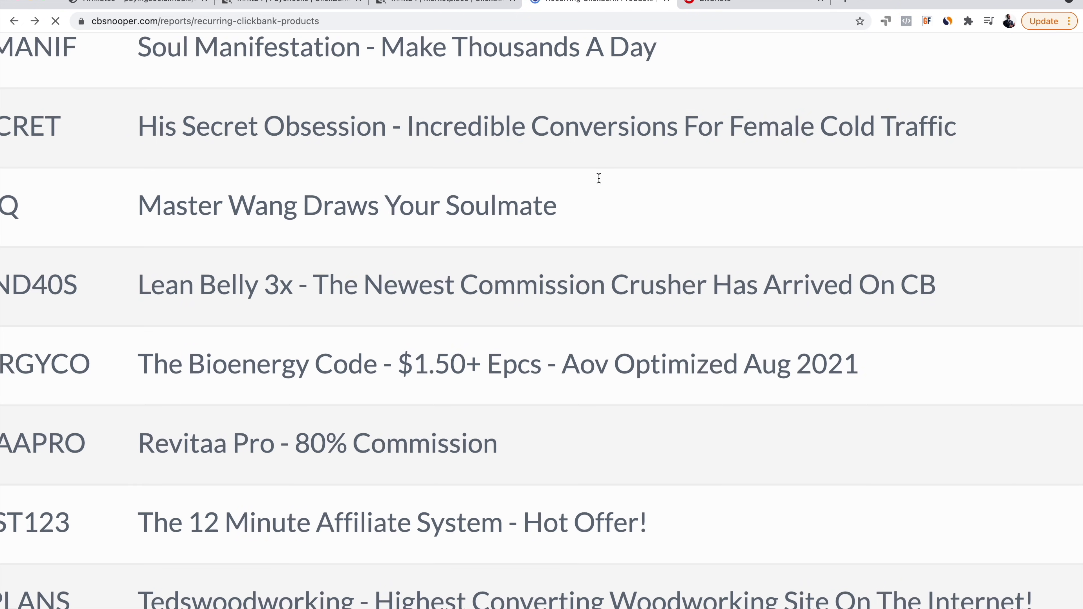
pyautogui.scroll(-6, 594, 384)
pyautogui.scroll(-2, 593, 418)
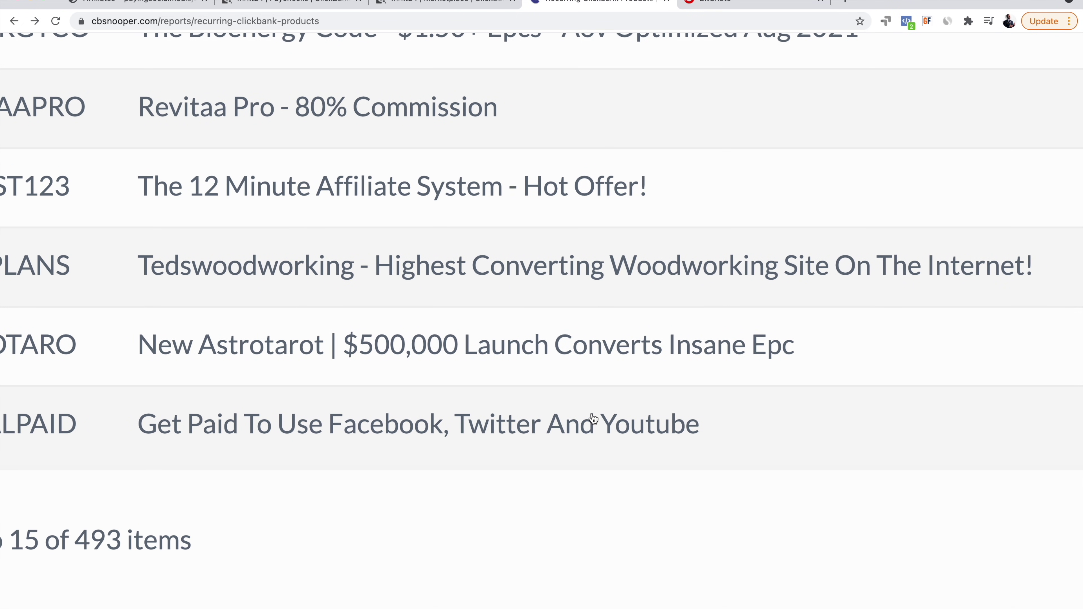
pyautogui.click(360, 315)
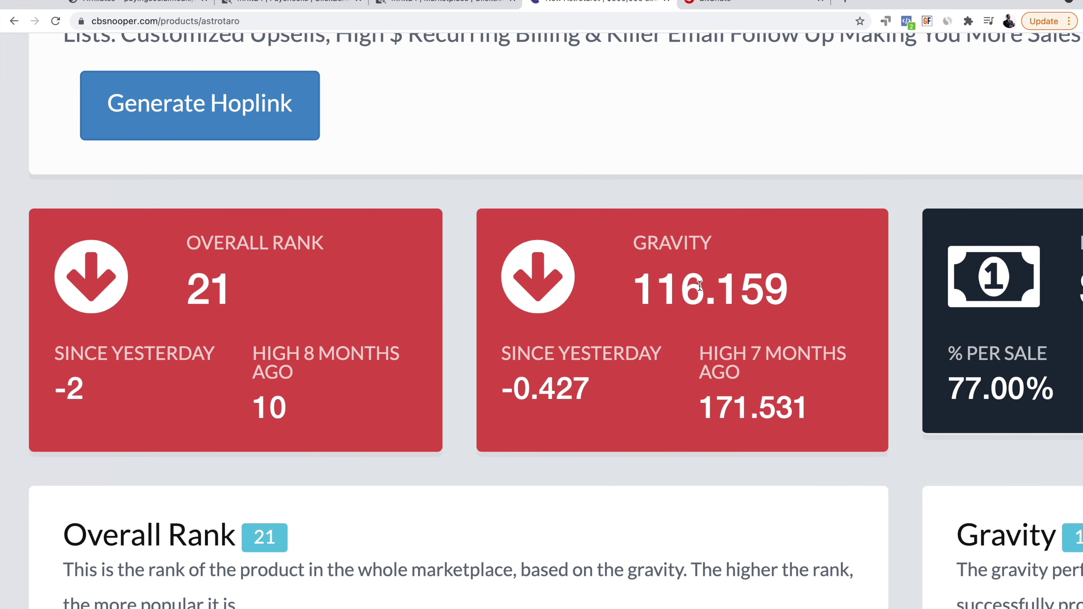
# - Examine the New Astrotarot rank and gravity statistics, charts and product description
pyautogui.scroll(-2, 421, 326)
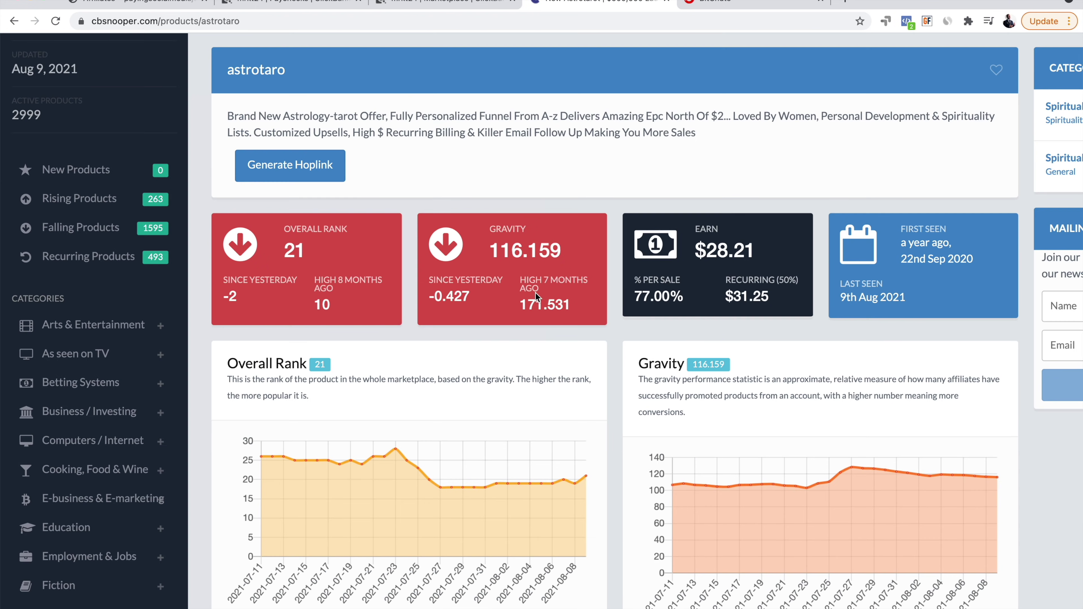
pyautogui.scroll(-3, 741, 451)
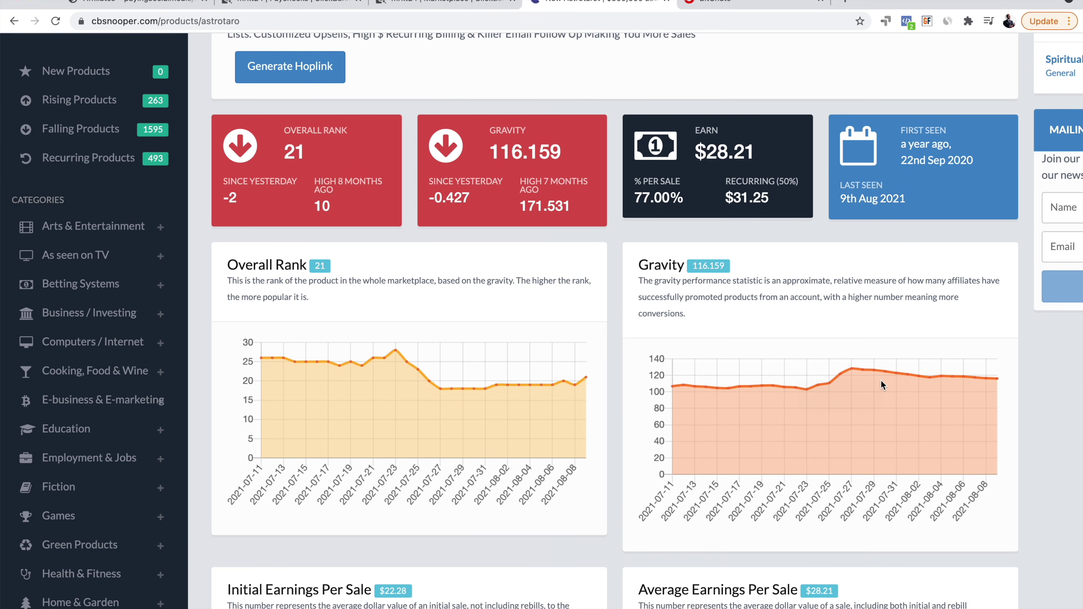
pyautogui.hscroll(3, 881, 380)
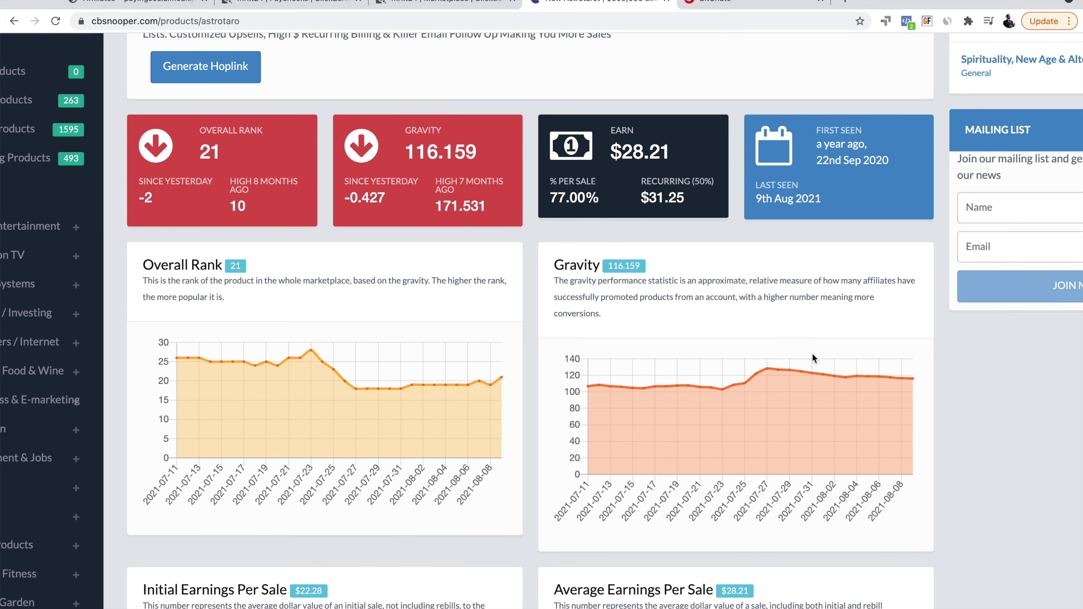
pyautogui.scroll(5, 691, 143)
pyautogui.moveTo(149, 99); pyautogui.dragTo(344, 99)
pyautogui.click(685, 309)
pyautogui.scroll(-2, 685, 309)
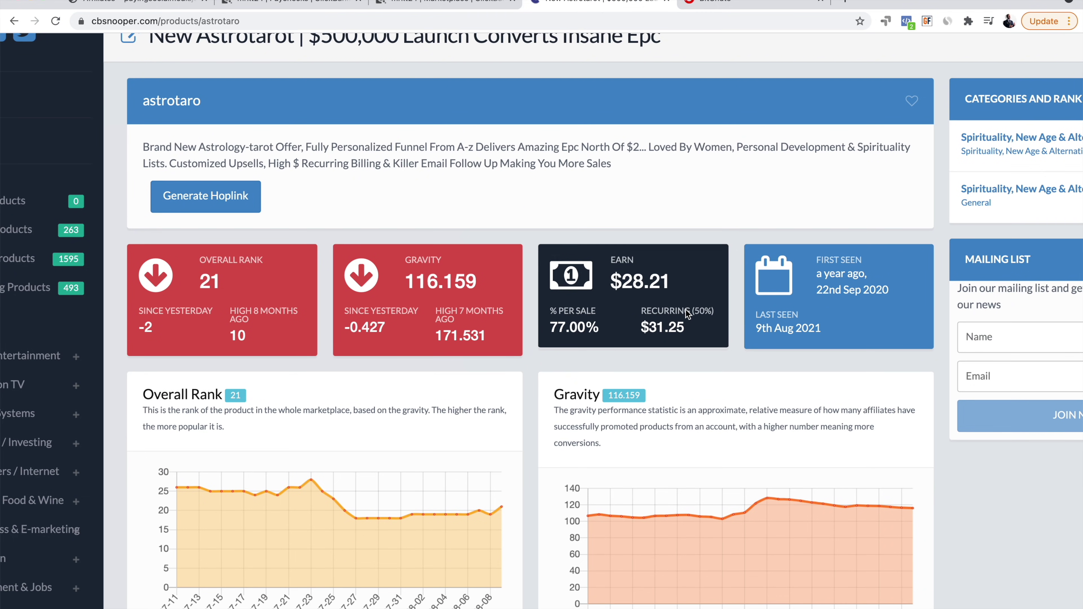
# - Highlight the Earn amount and the recurring amount in the New Astrotarot earnings summary
pyautogui.scroll(5, 658, 298)
pyautogui.moveTo(547, 251); pyautogui.dragTo(715, 251)
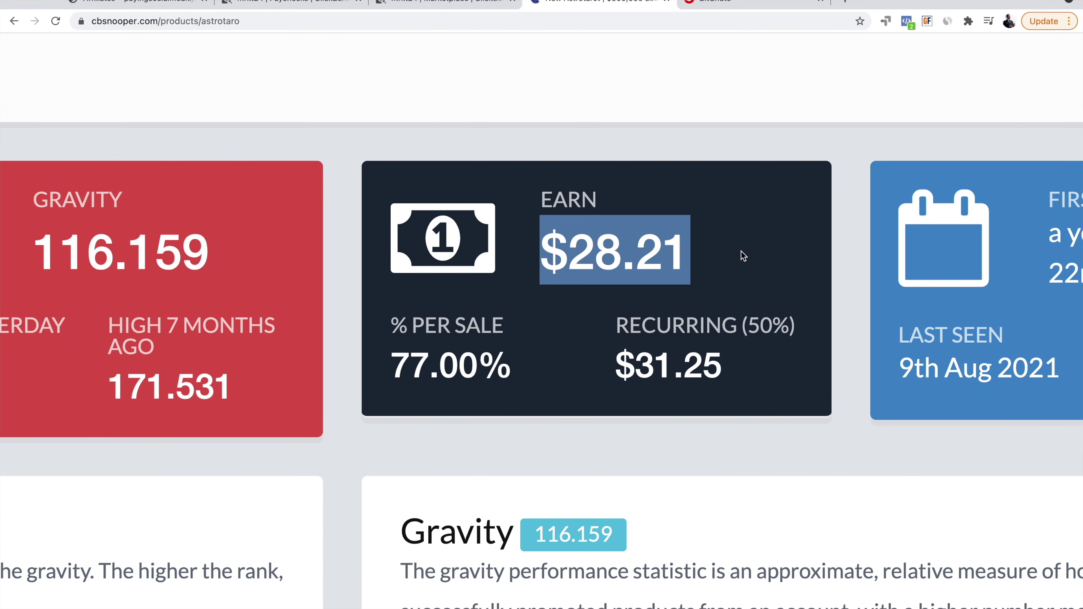
pyautogui.click(751, 255)
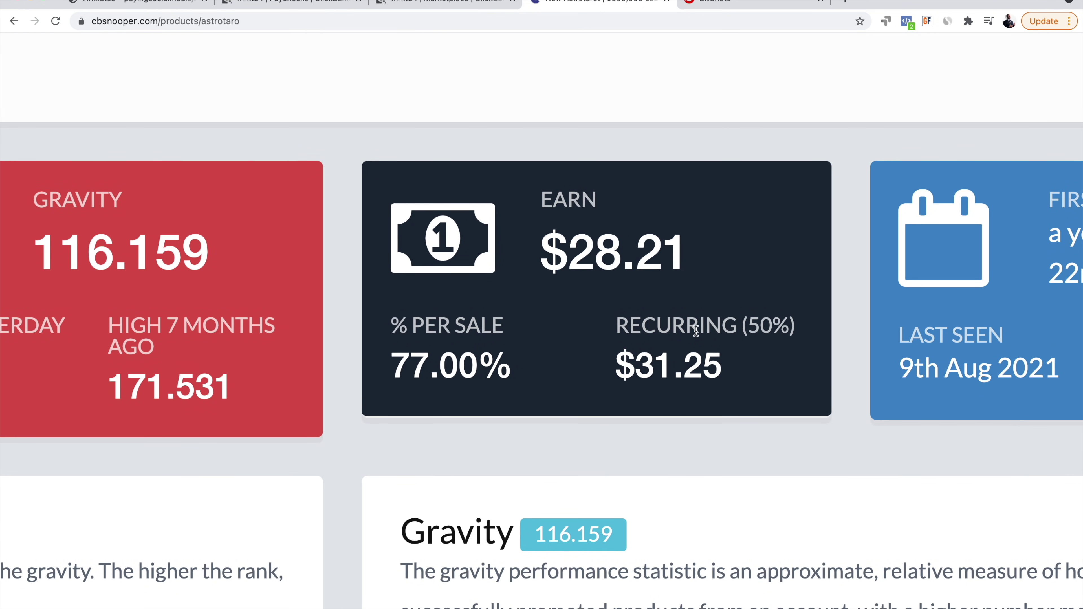
pyautogui.moveTo(610, 368); pyautogui.dragTo(732, 369)
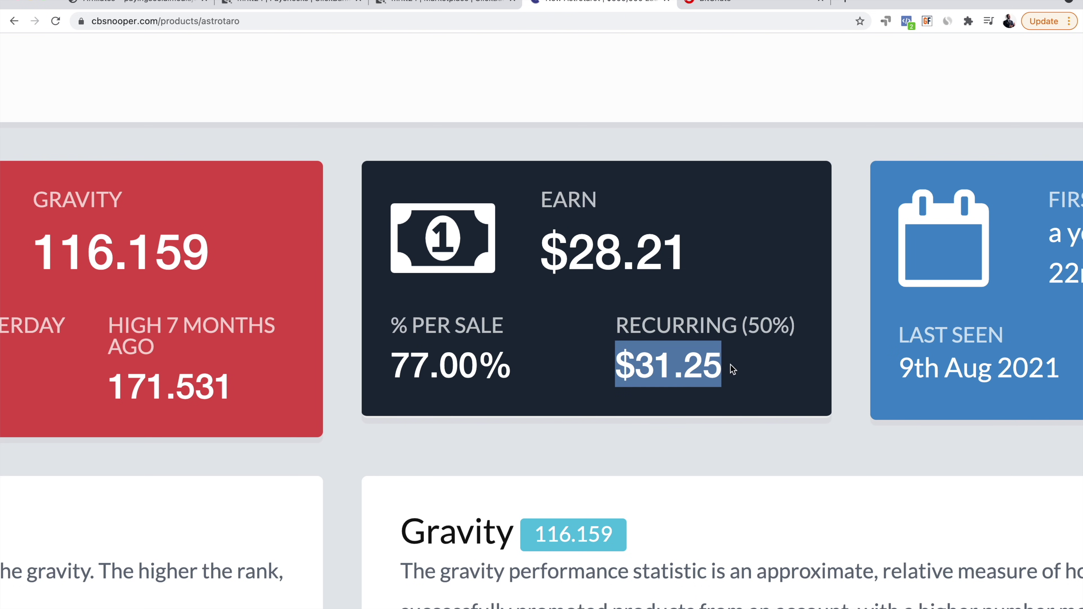
# - Highlight the recurring amount again in the New Astrotarot earnings summary and review the summary statistics at normal zoom
pyautogui.click(748, 369)
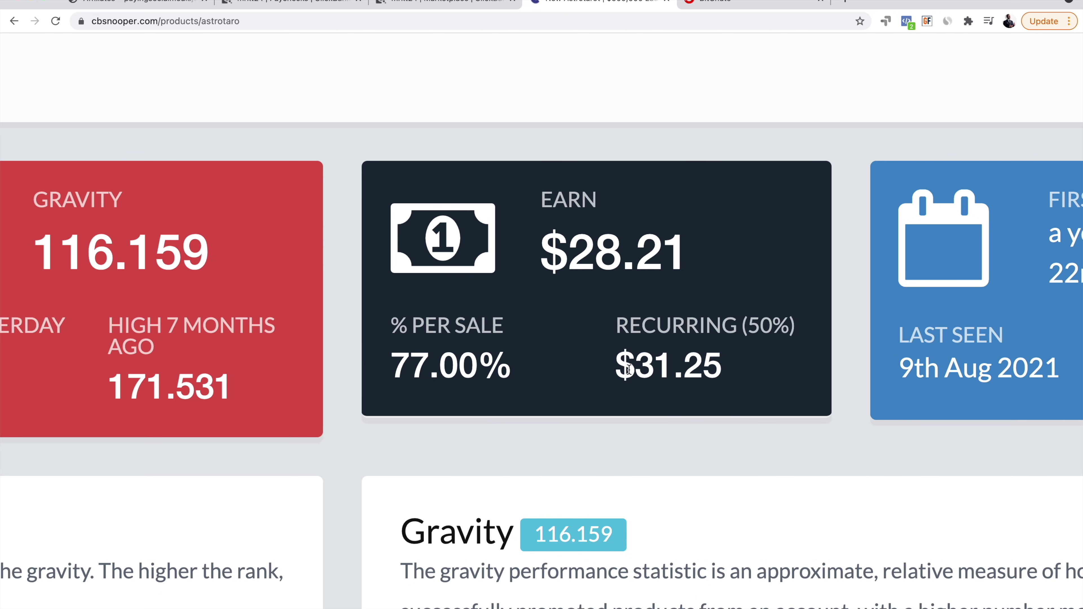
pyautogui.moveTo(618, 371); pyautogui.dragTo(746, 376)
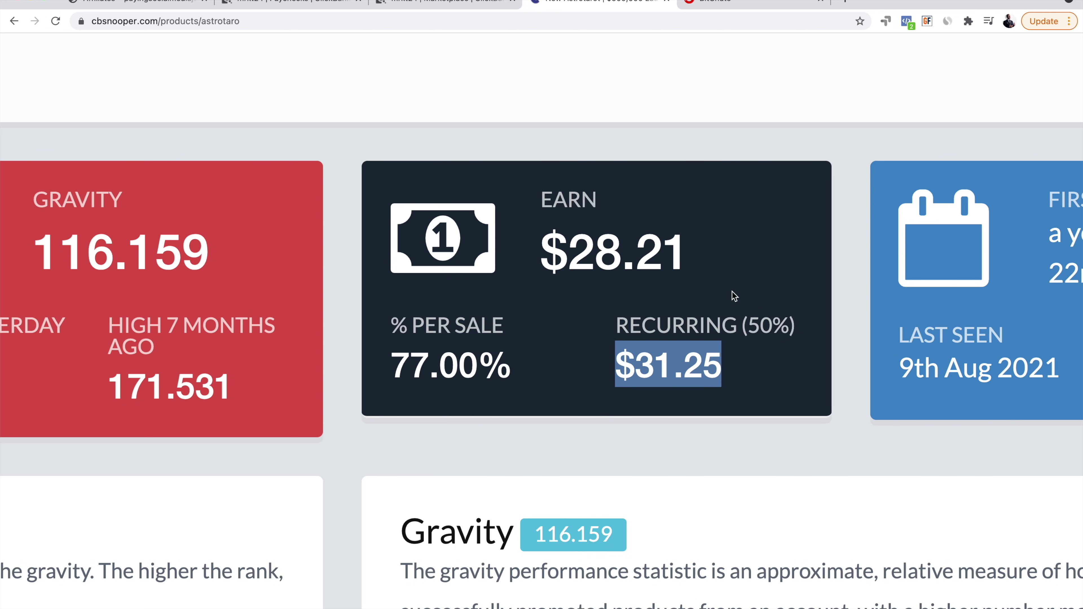
pyautogui.click(698, 261)
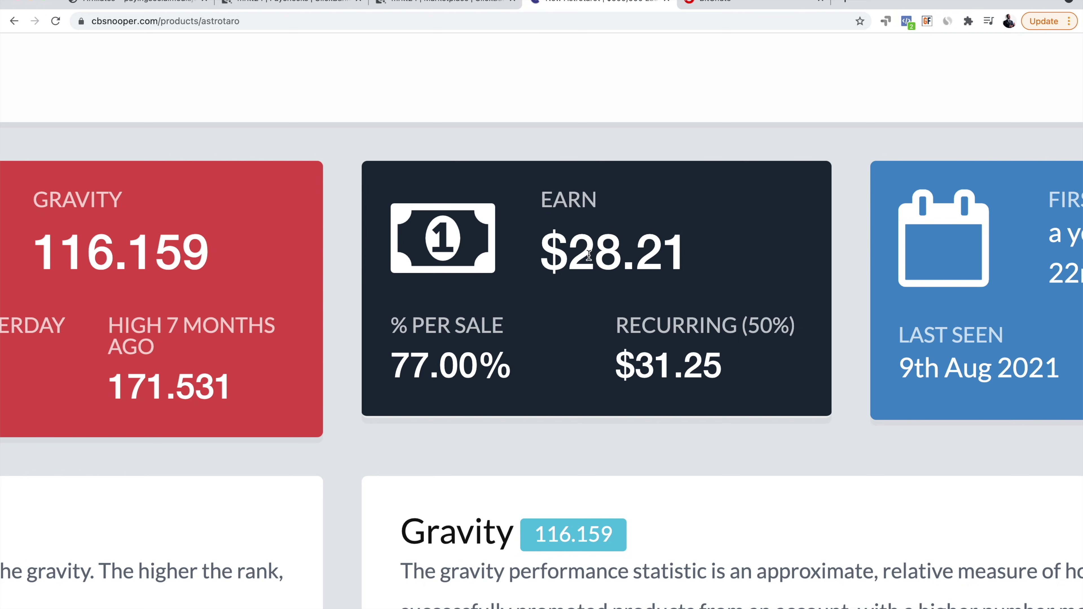
pyautogui.moveTo(617, 363); pyautogui.dragTo(768, 342)
pyautogui.scroll(-5, 775, 342)
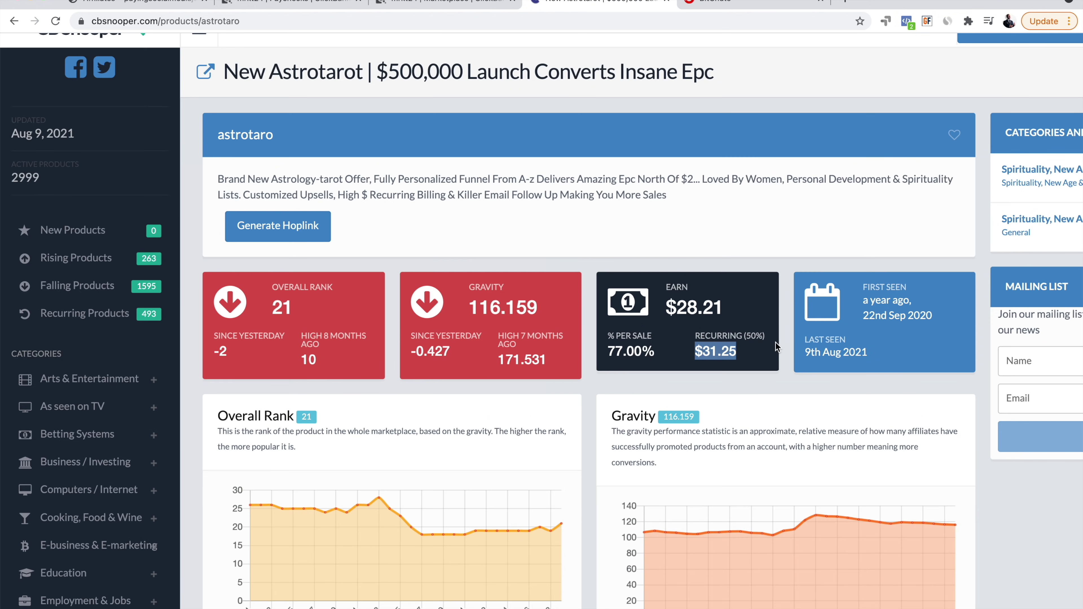
pyautogui.click(754, 331)
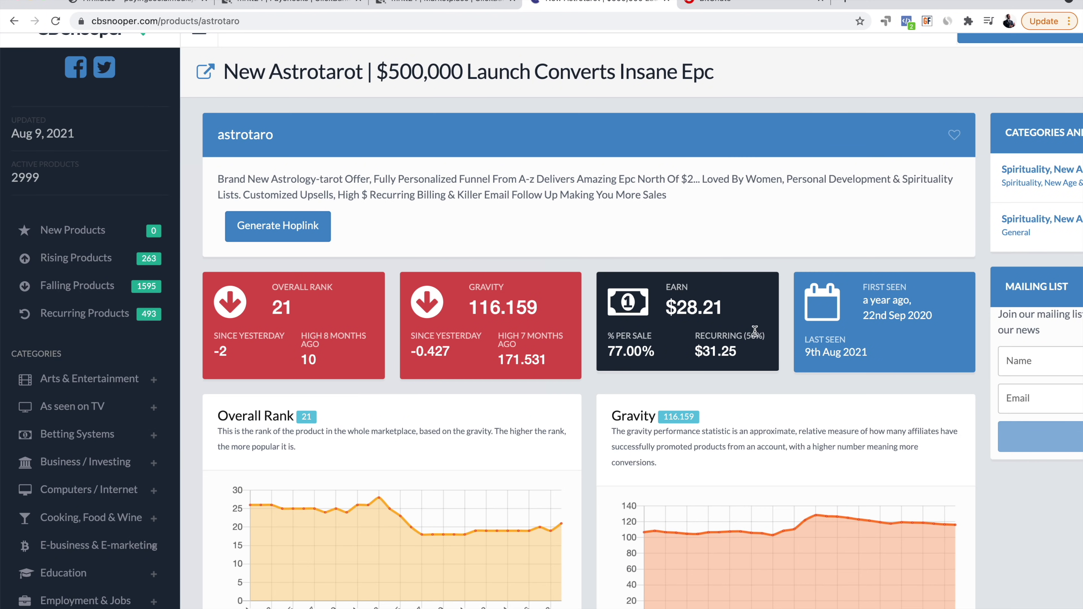
pyautogui.scroll(-1, 755, 331)
# - Return to the recurring products report and open the Get Paid To Use Facebook, Twitter And Youtube product page
pyautogui.scroll(5, 42, 267)
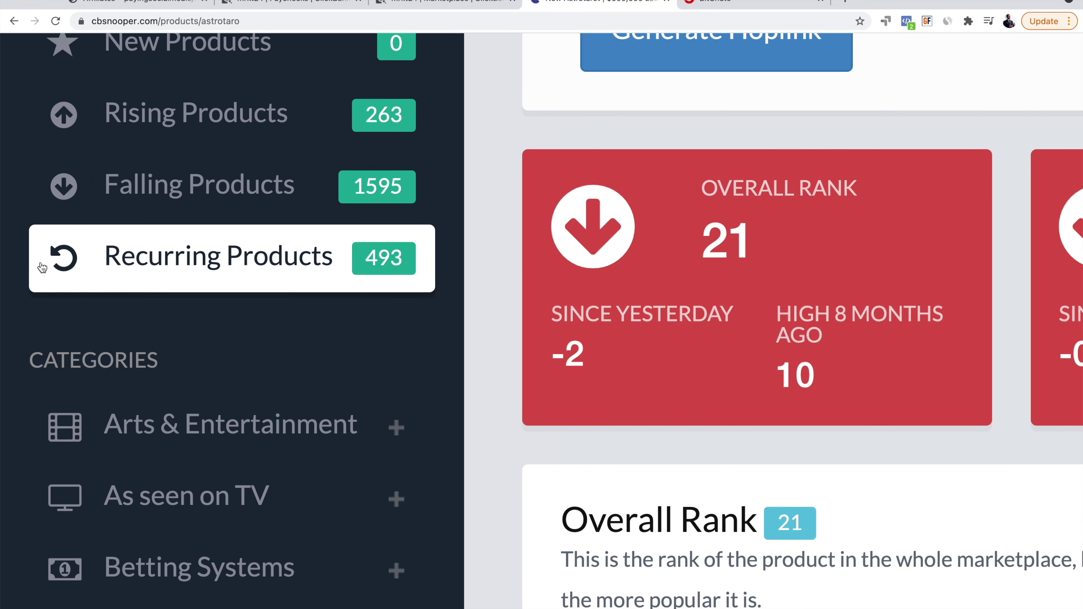
pyautogui.click(224, 264)
pyautogui.scroll(-6, 732, 316)
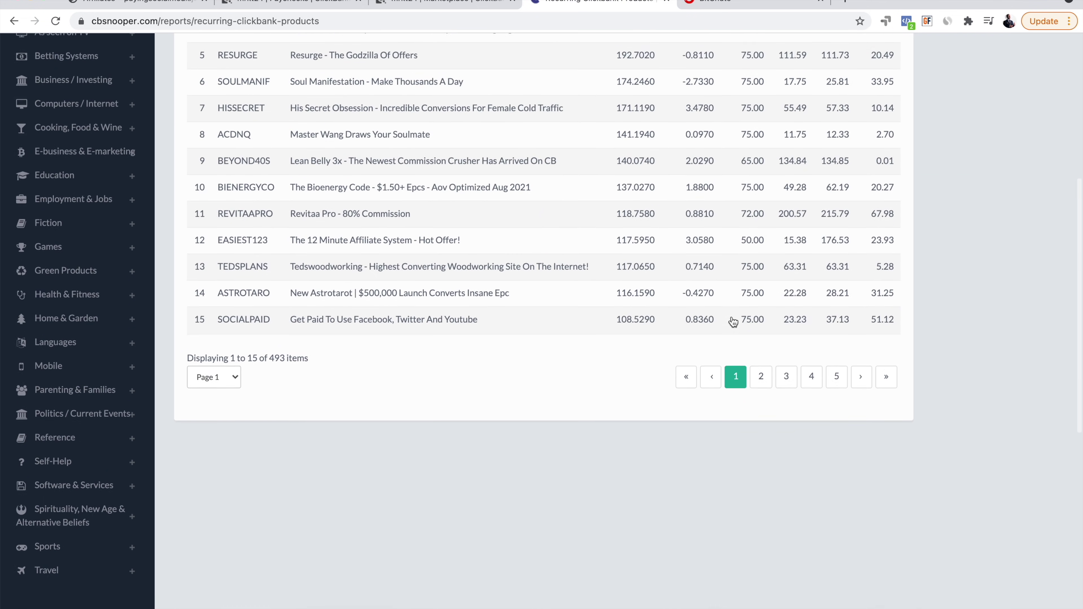
pyautogui.scroll(5, 511, 363)
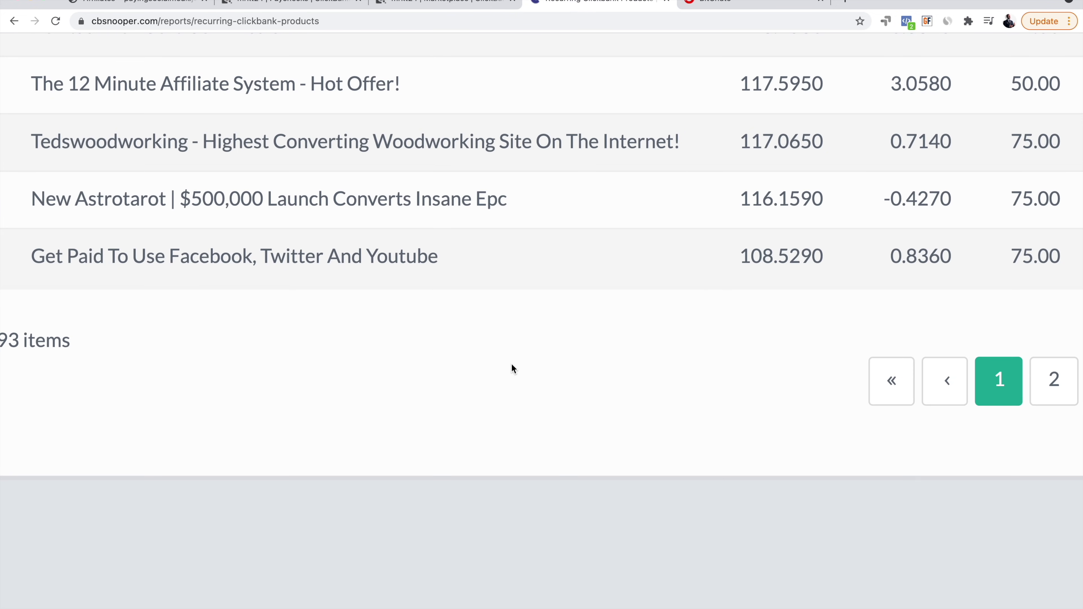
pyautogui.scroll(-5, 512, 363)
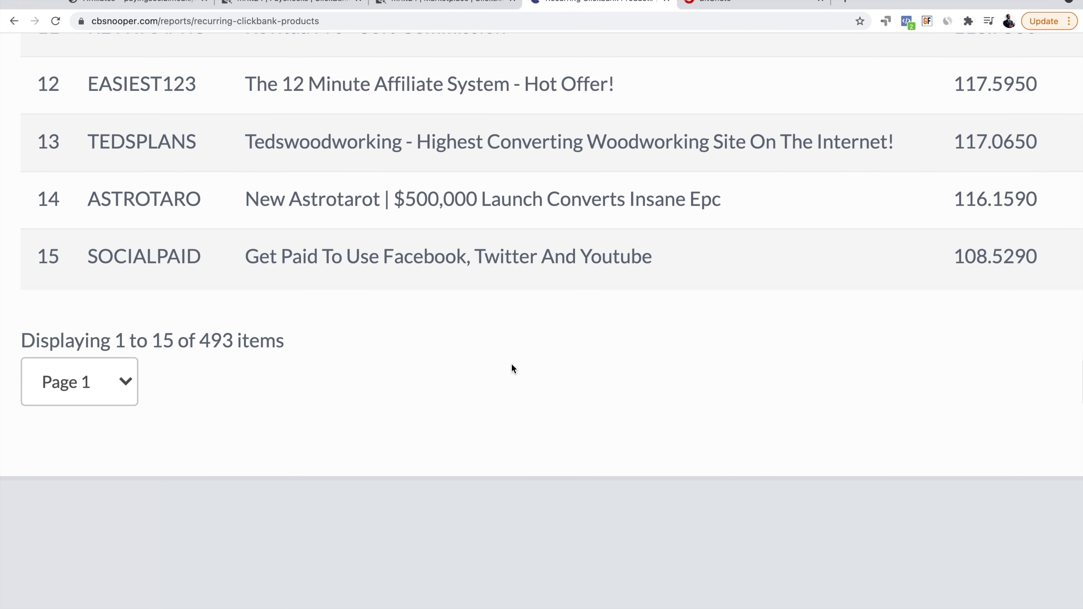
pyautogui.scroll(-2, 375, 416)
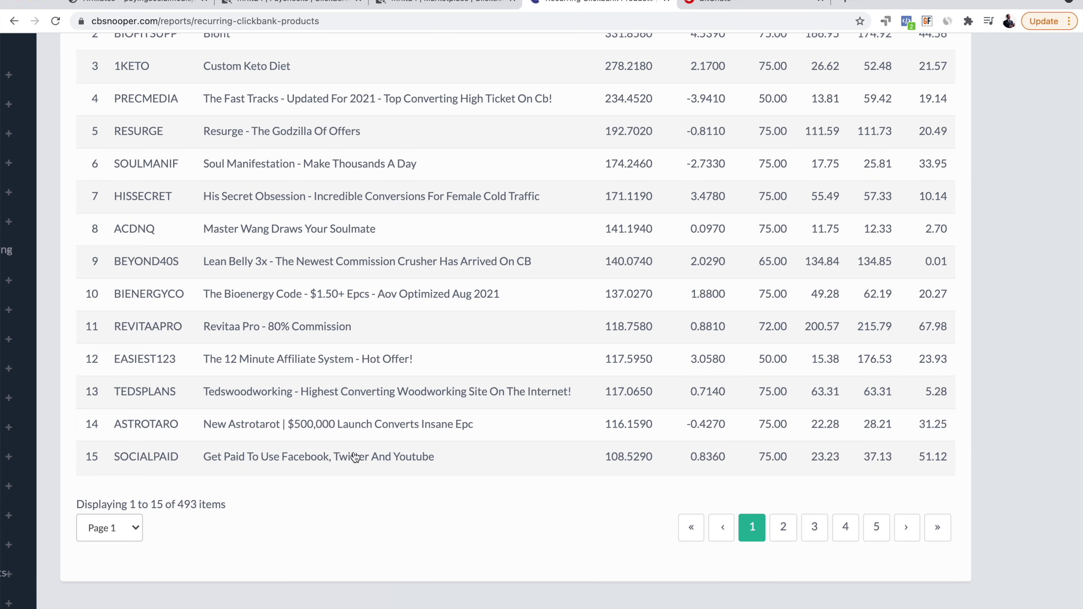
pyautogui.scroll(5, 355, 457)
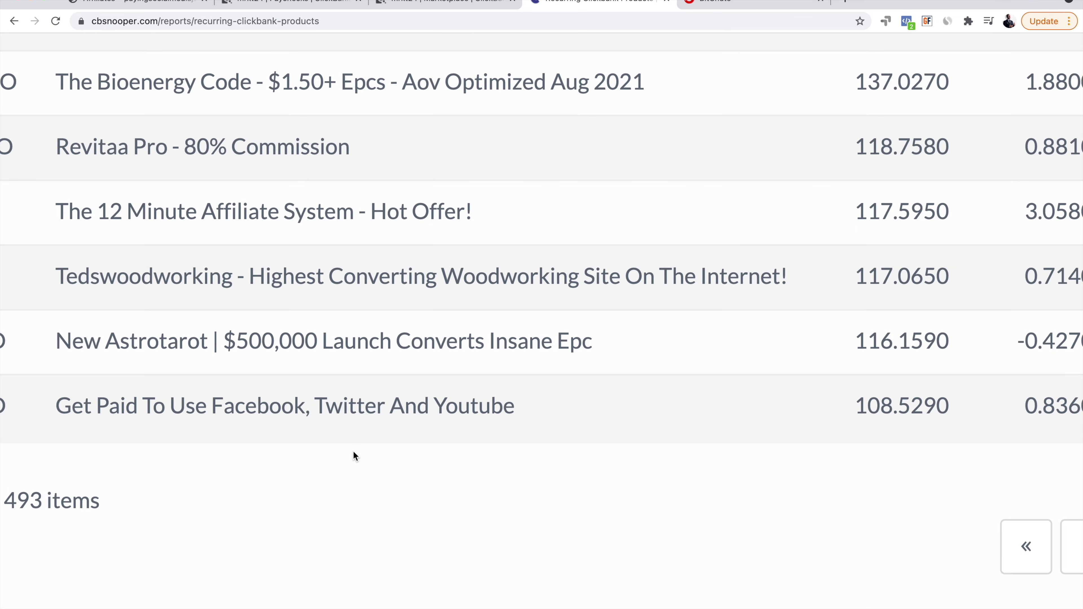
pyautogui.scroll(-5, 353, 452)
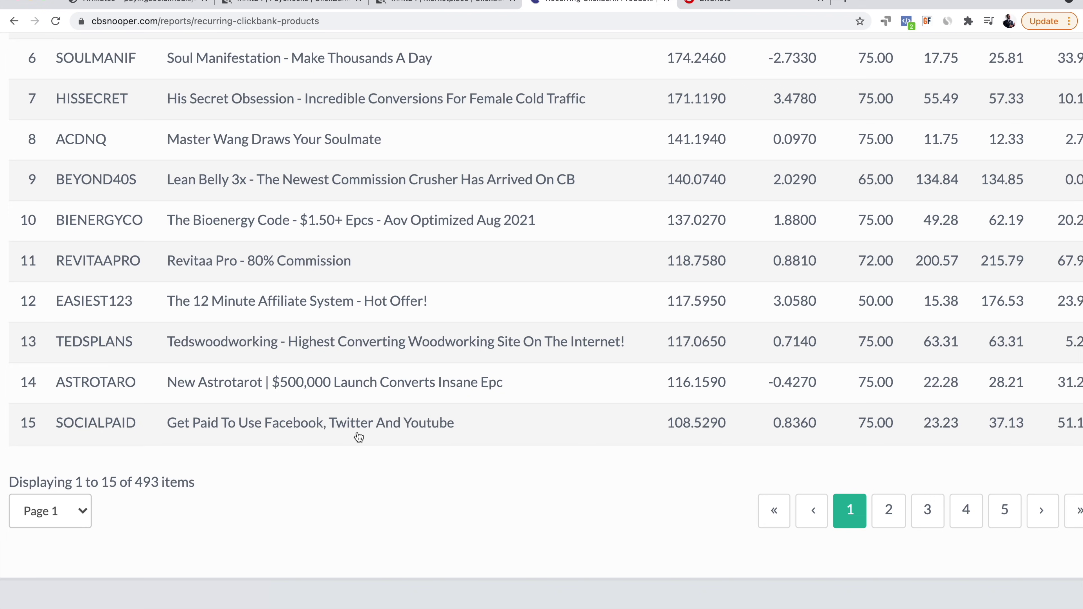
pyautogui.scroll(5, 359, 437)
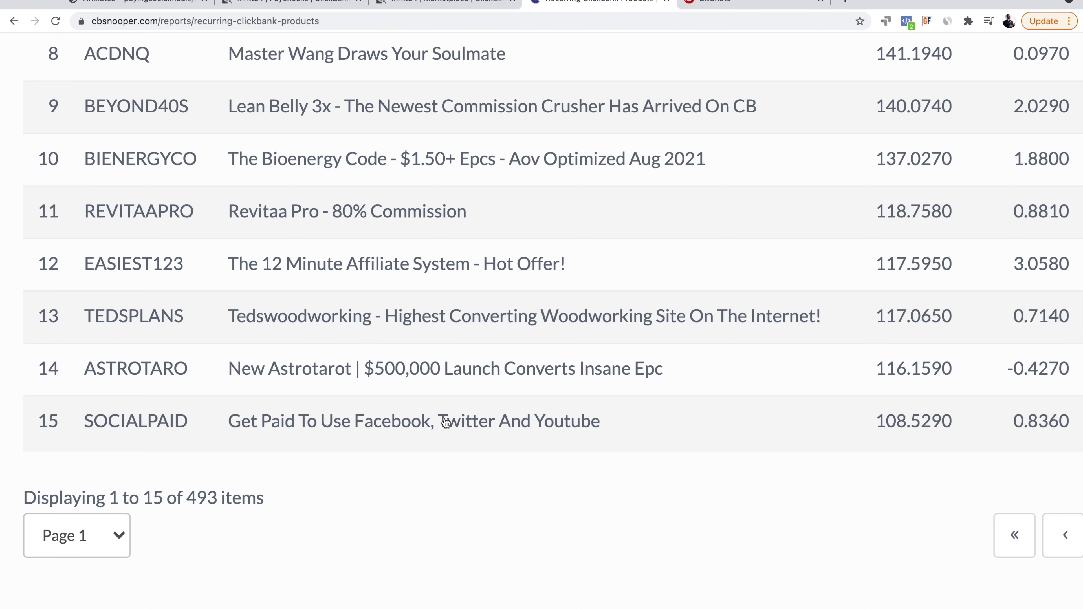
pyautogui.scroll(5, 445, 422)
pyautogui.hscroll(-4, 445, 422)
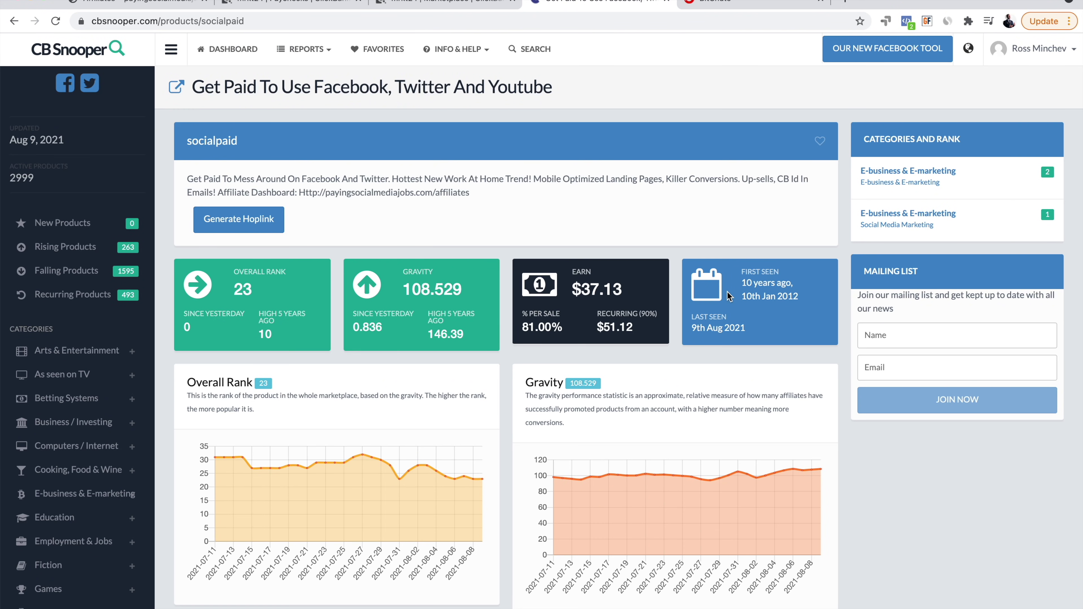
# - Examine the rank and gravity statistics and the gravity chart of Get Paid To Use Facebook, Twitter And Youtube
pyautogui.scroll(-3, 727, 291)
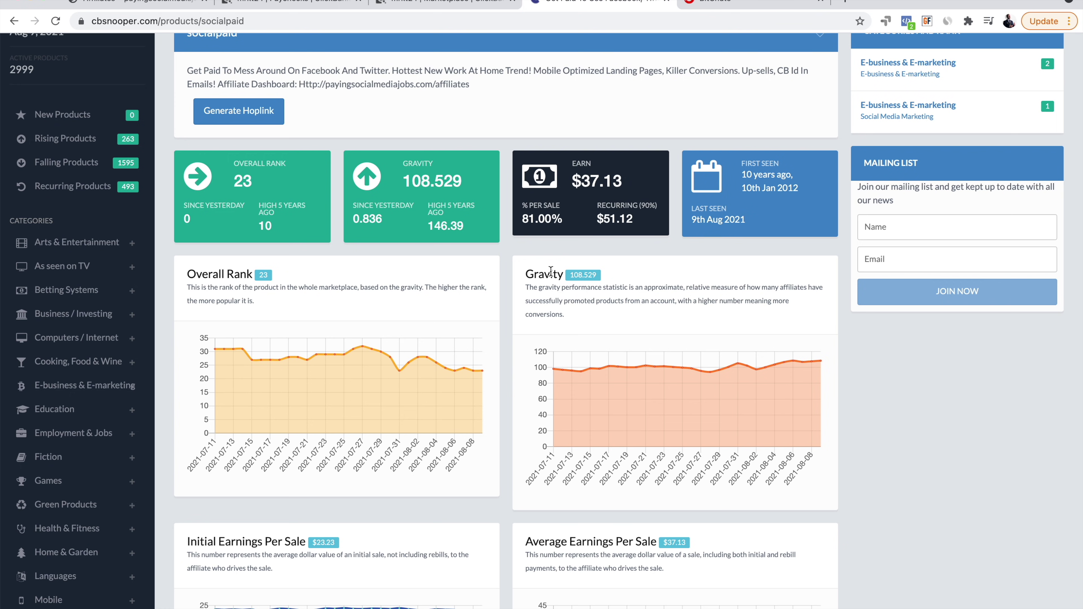
pyautogui.scroll(5, 551, 272)
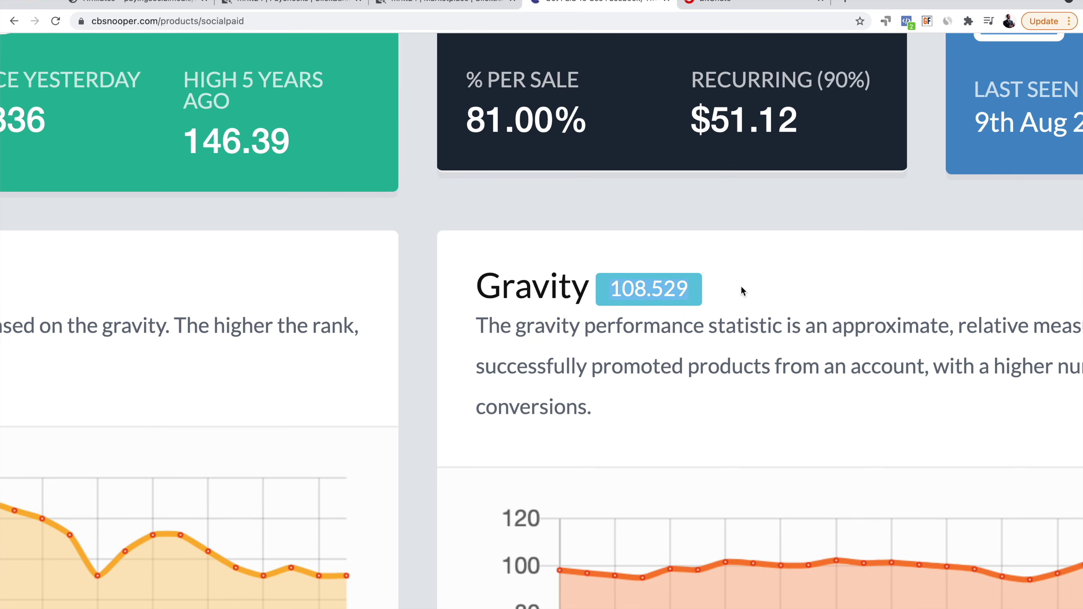
pyautogui.scroll(-5, 741, 286)
pyautogui.scroll(4, 509, 369)
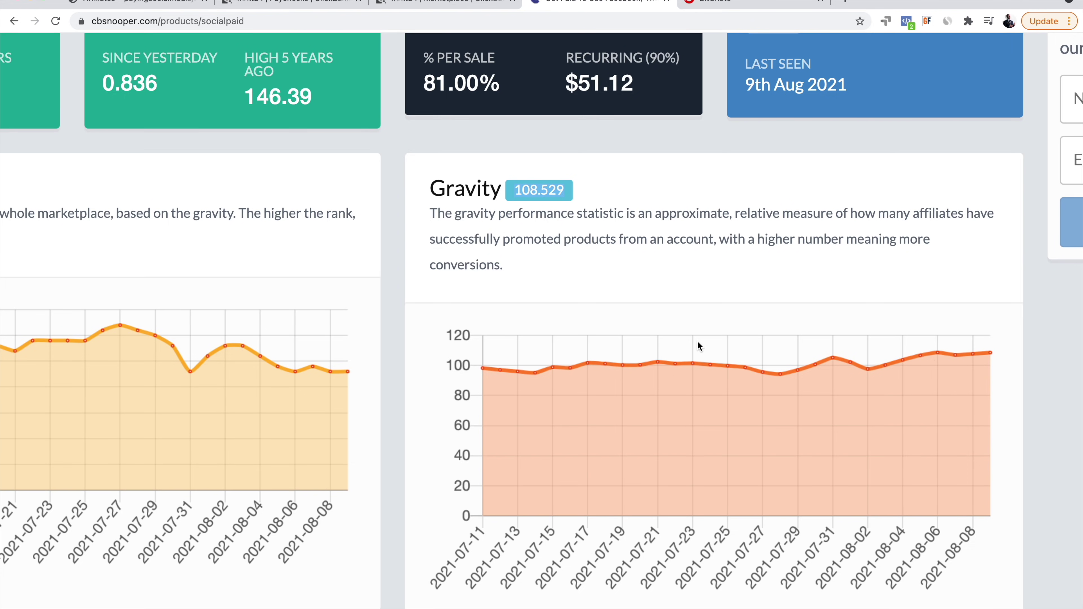
pyautogui.scroll(-5, 697, 341)
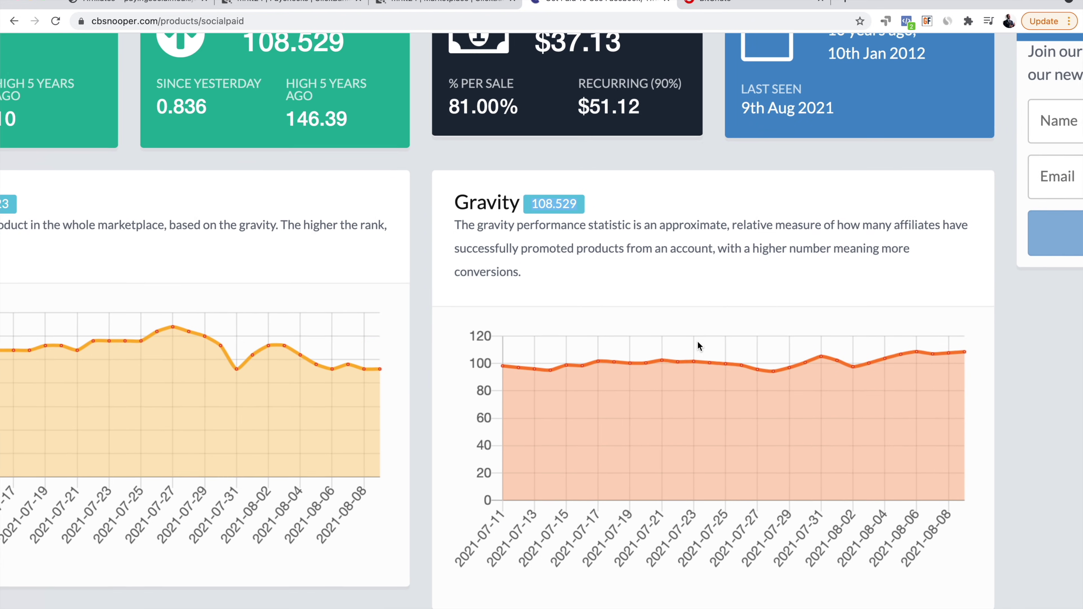
pyautogui.scroll(-2, 697, 341)
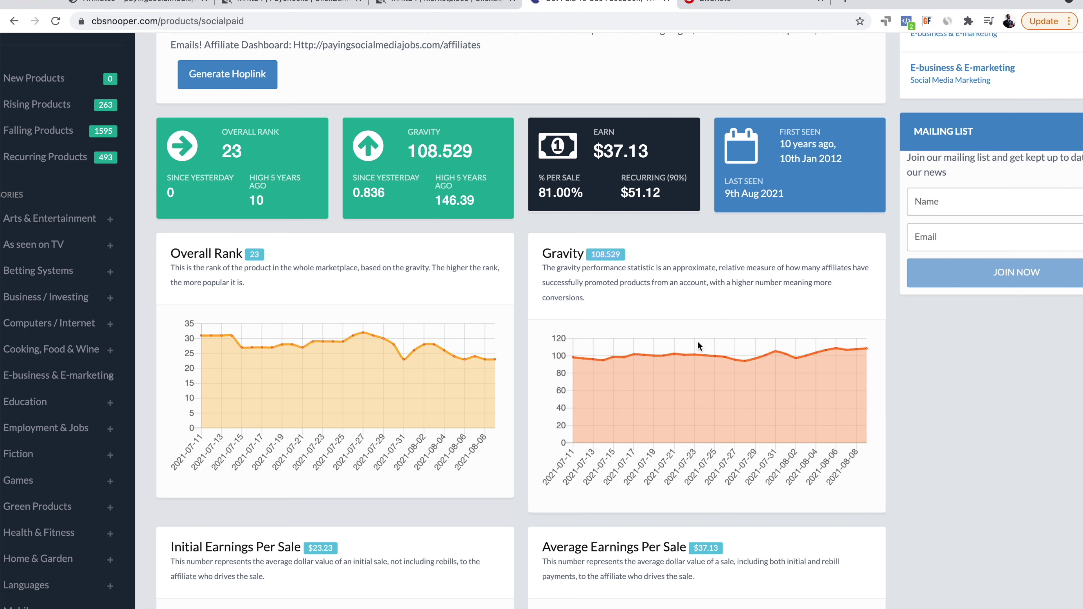
pyautogui.scroll(-3, 697, 341)
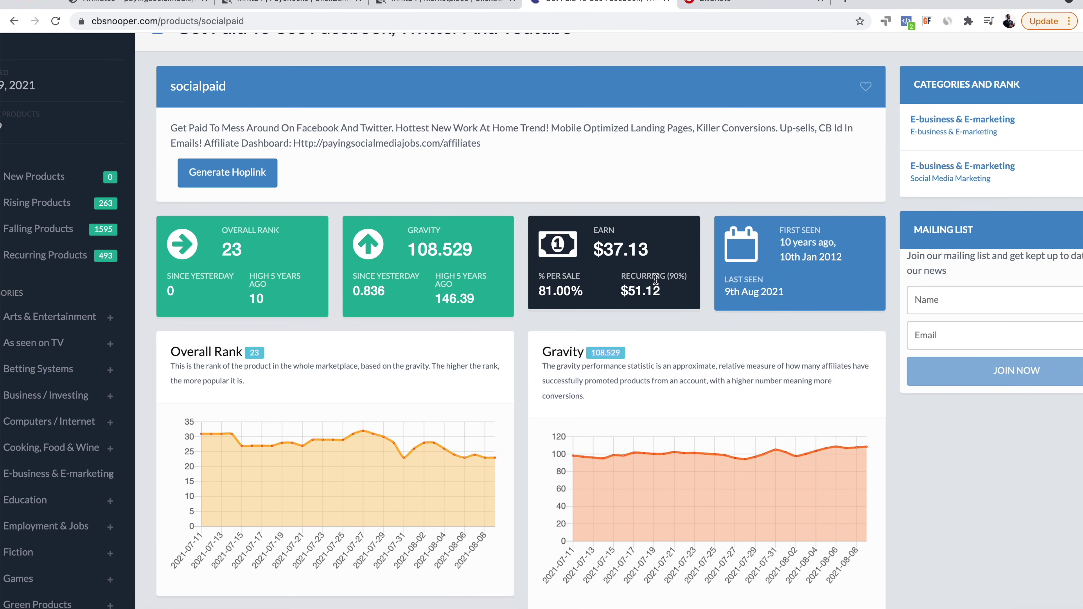
# - Highlight the recurring amount and the Earn amount in the socialpaid earnings summary
pyautogui.scroll(10, 652, 277)
pyautogui.moveTo(571, 308); pyautogui.dragTo(703, 315)
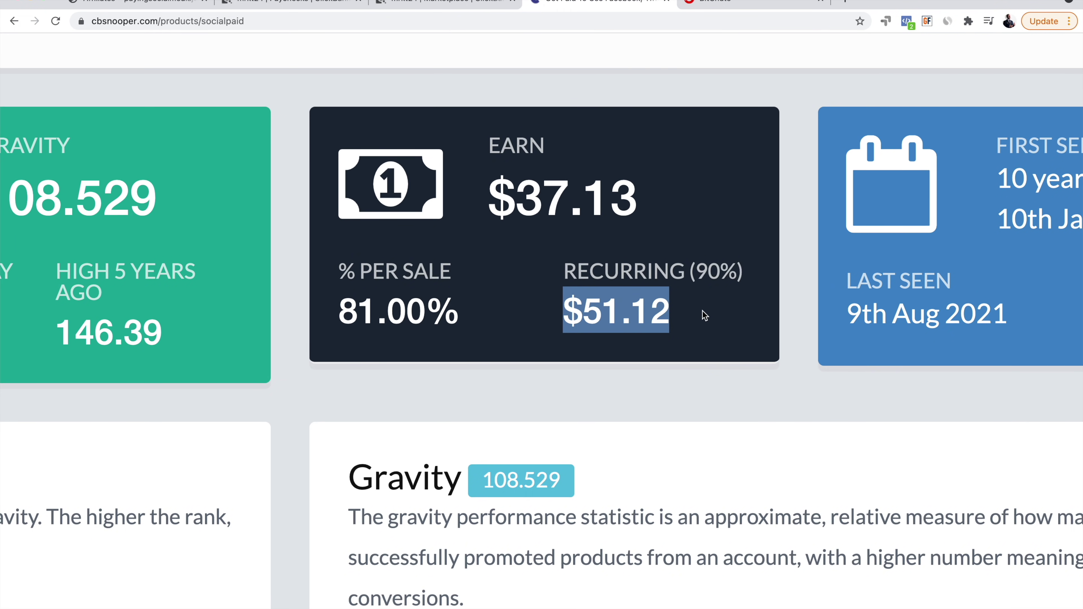
pyautogui.click(690, 315)
pyautogui.moveTo(563, 315); pyautogui.dragTo(697, 314)
pyautogui.click(697, 314)
pyautogui.moveTo(496, 200); pyautogui.dragTo(726, 206)
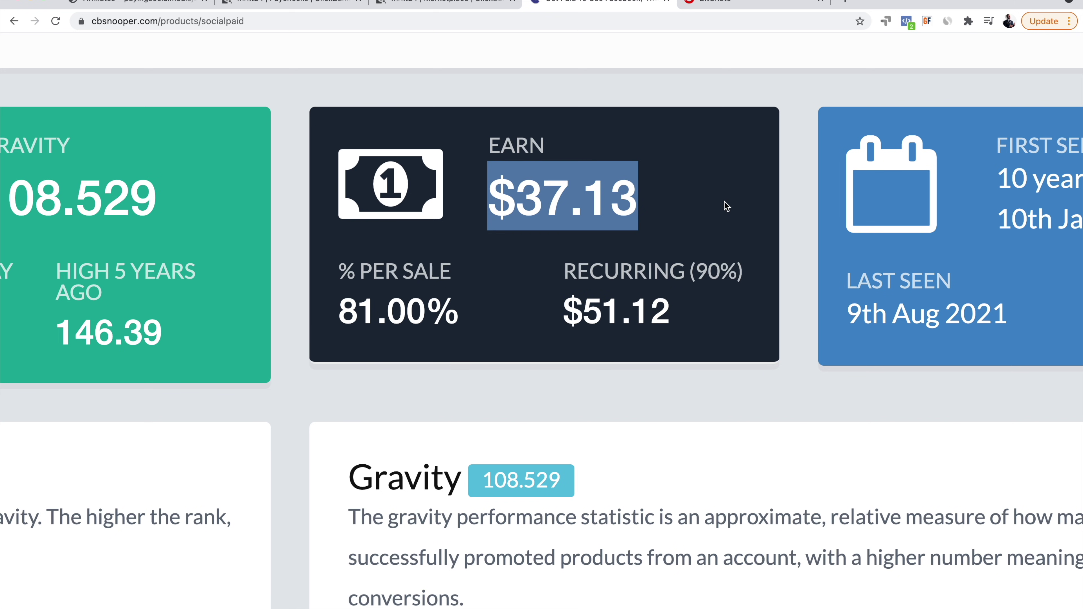
pyautogui.click(710, 204)
pyautogui.moveTo(568, 317); pyautogui.dragTo(673, 323)
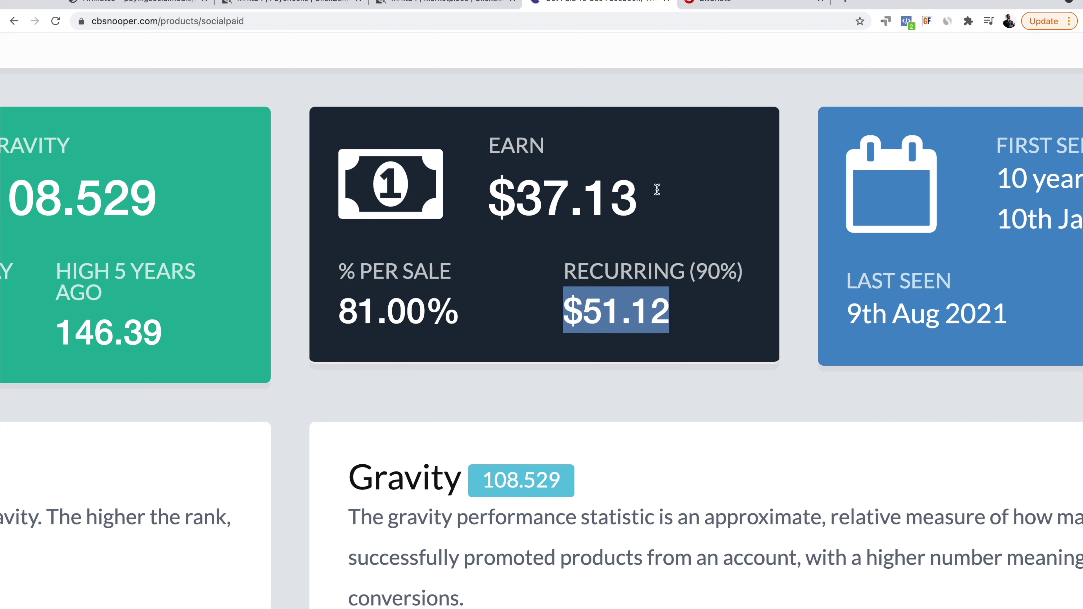
pyautogui.click(688, 326)
pyautogui.moveTo(568, 311); pyautogui.dragTo(658, 311)
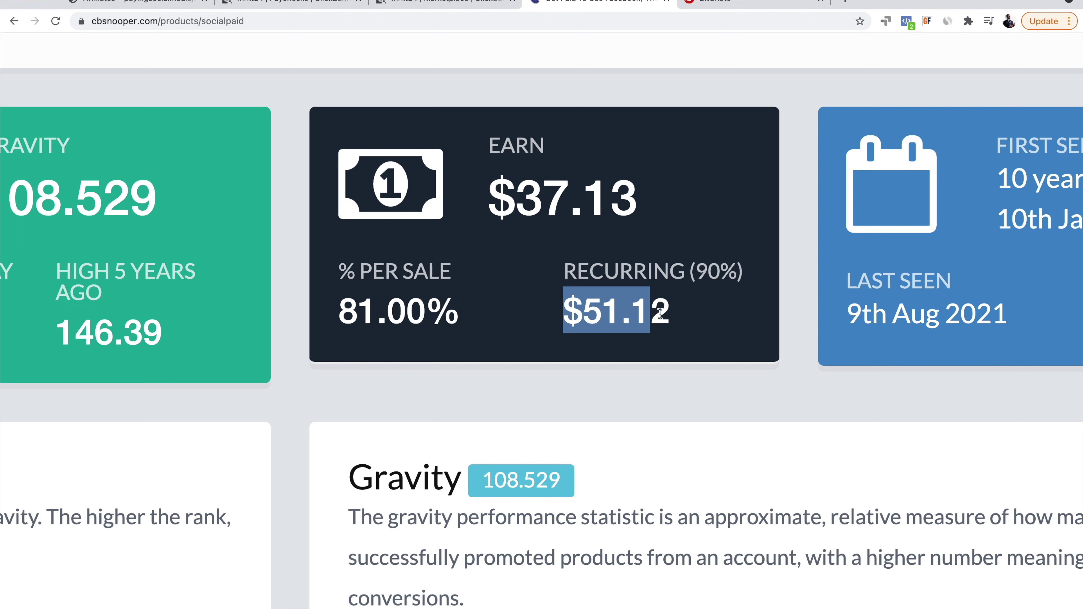
pyautogui.press('super+0')
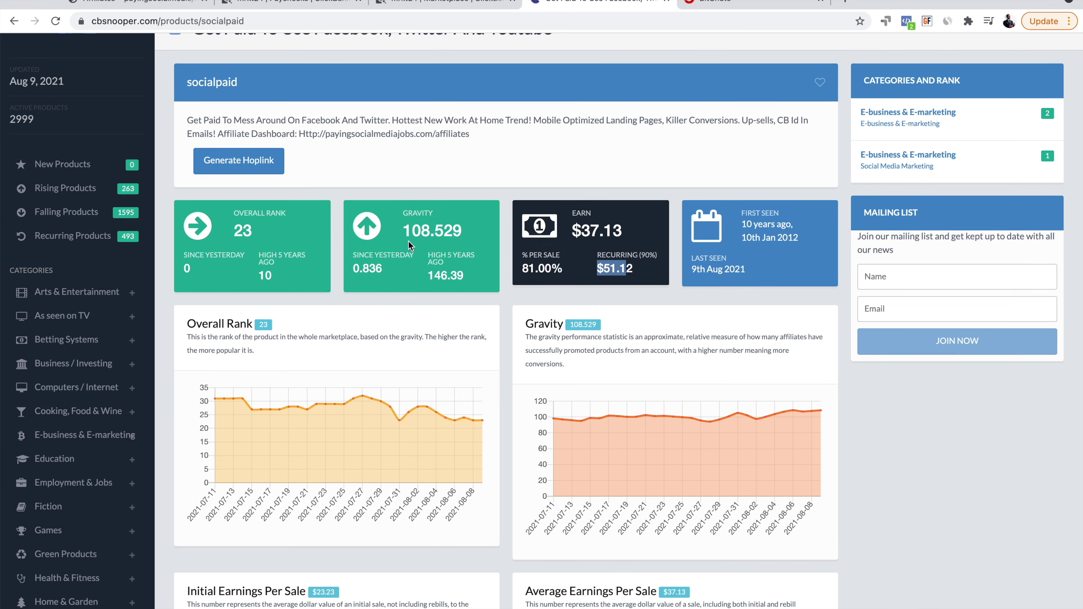
# - Copy the product title Get Paid To Use Facebook, Twitter And Youtube from the page heading
pyautogui.scroll(2, 408, 240)
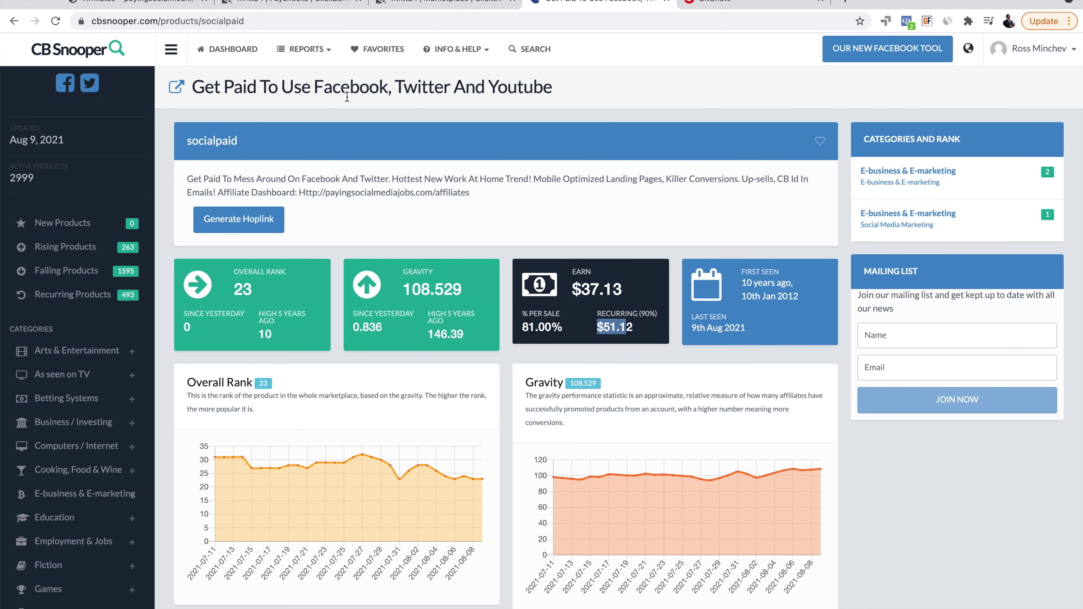
pyautogui.moveTo(565, 92); pyautogui.dragTo(187, 87)
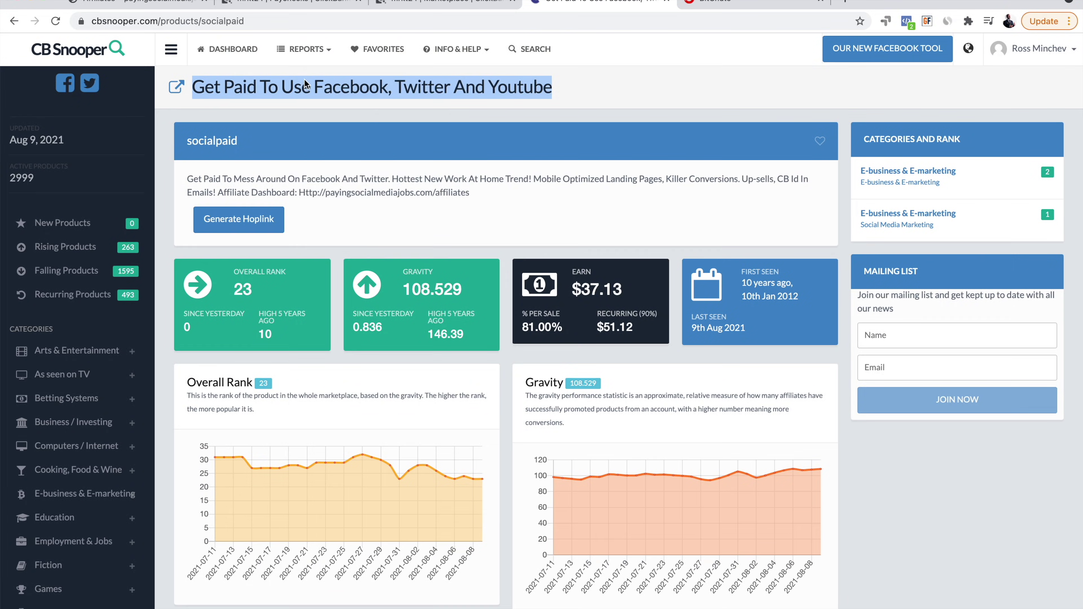
pyautogui.rightClick(359, 218)
pyautogui.click(337, 108)
# - Switch to the ClickBank Marketplace and search for the copied title Get Paid To Use Facebook, Twitter And Youtube
pyautogui.click(443, 4)
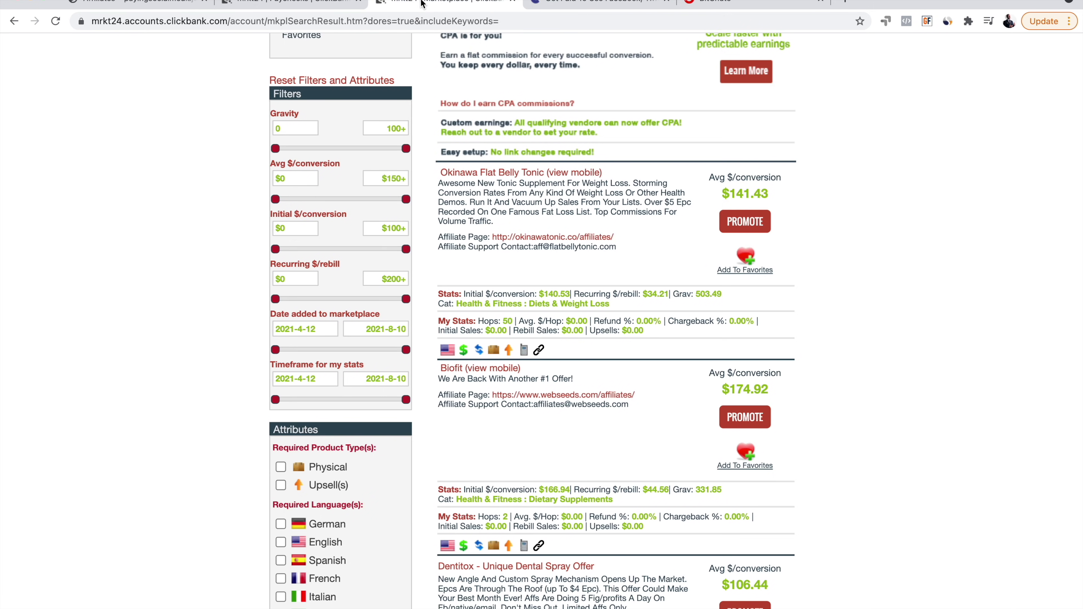
pyautogui.scroll(5, 659, 164)
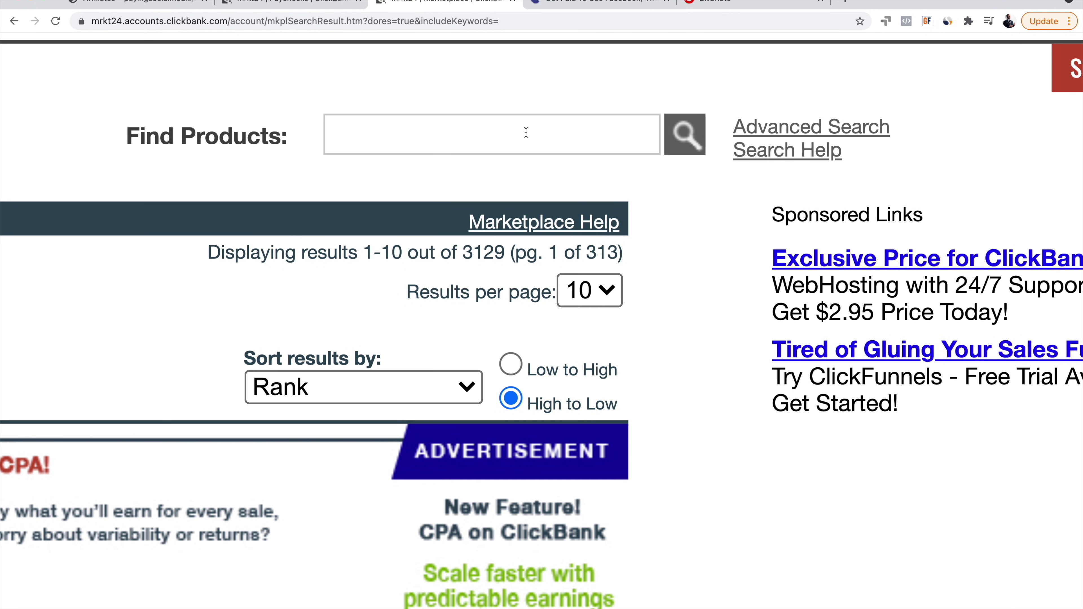
pyautogui.click(720, 149)
pyautogui.rightClick(686, 151)
pyautogui.click(444, 417)
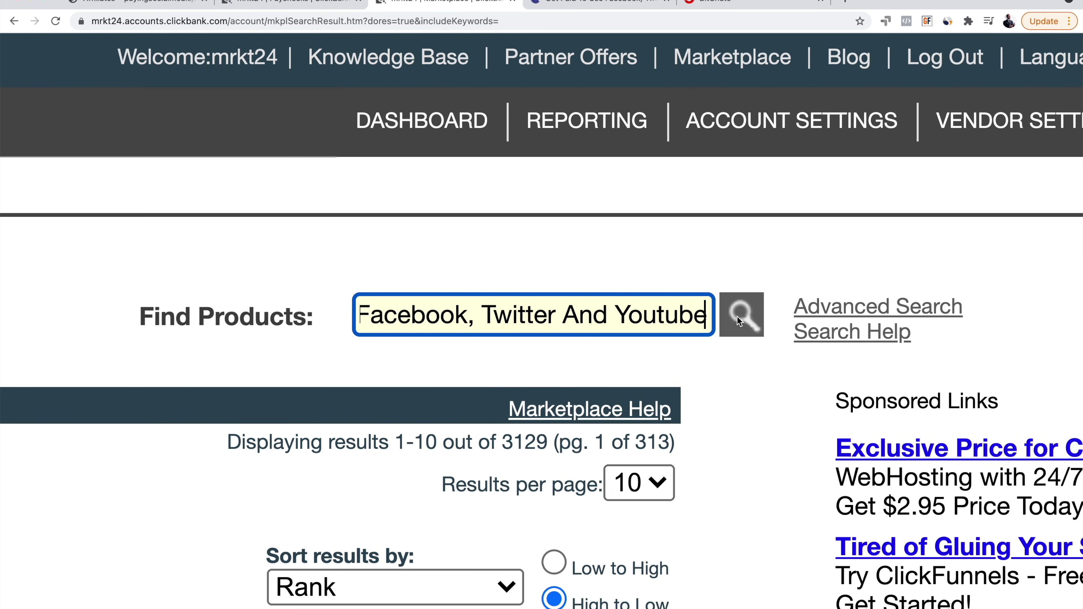
pyautogui.click(744, 317)
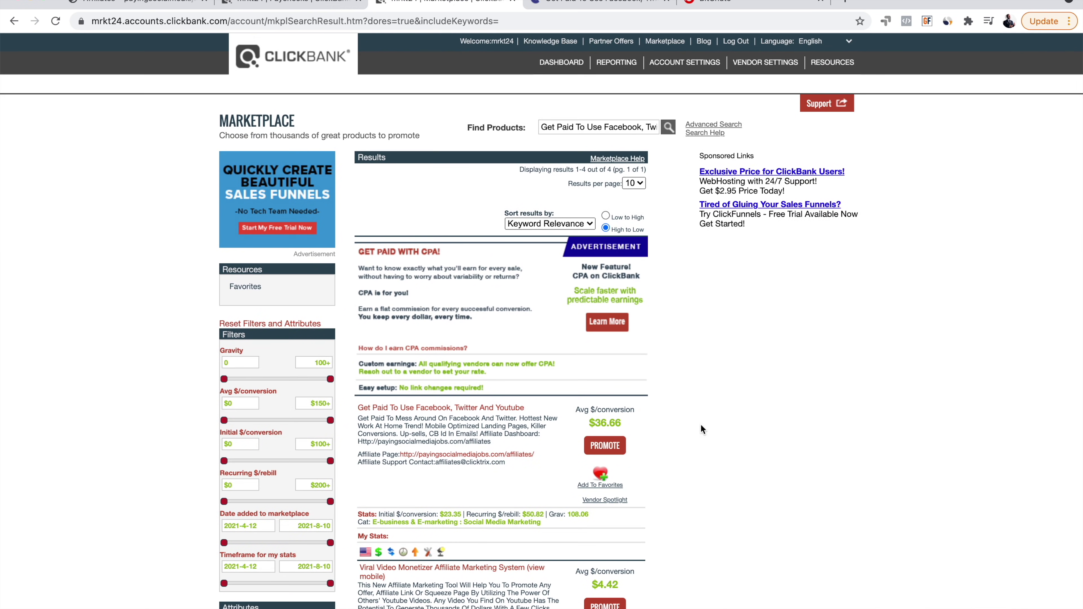
# - Open the affiliate page from the Get Paid To Use Facebook, Twitter And Youtube listing in a new tab and switch to it
pyautogui.scroll(-3, 682, 427)
pyautogui.scroll(5, 491, 368)
pyautogui.scroll(2, 491, 368)
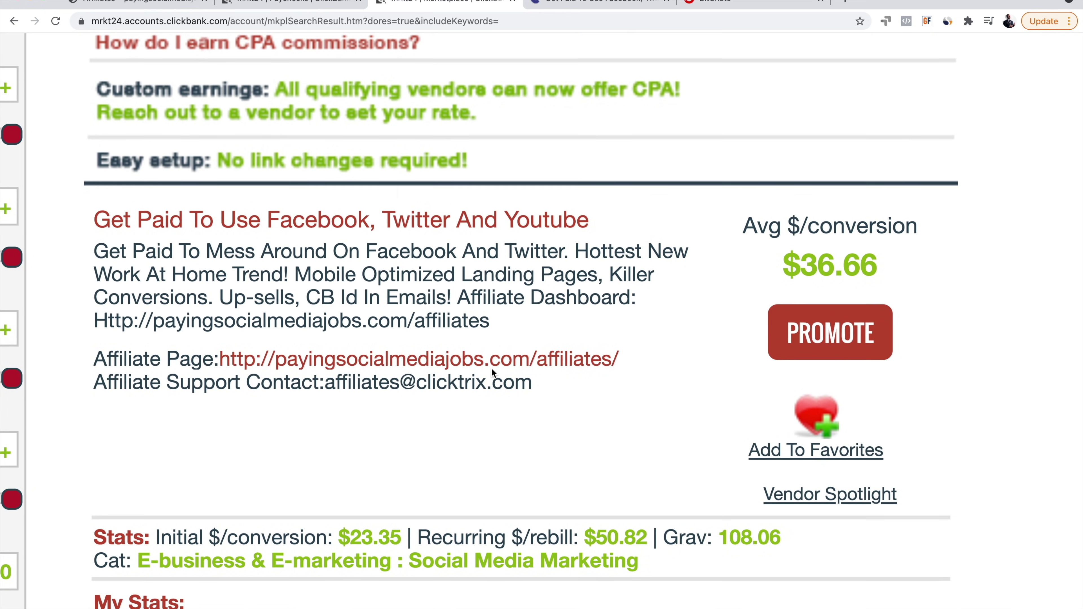
pyautogui.scroll(-3, 422, 339)
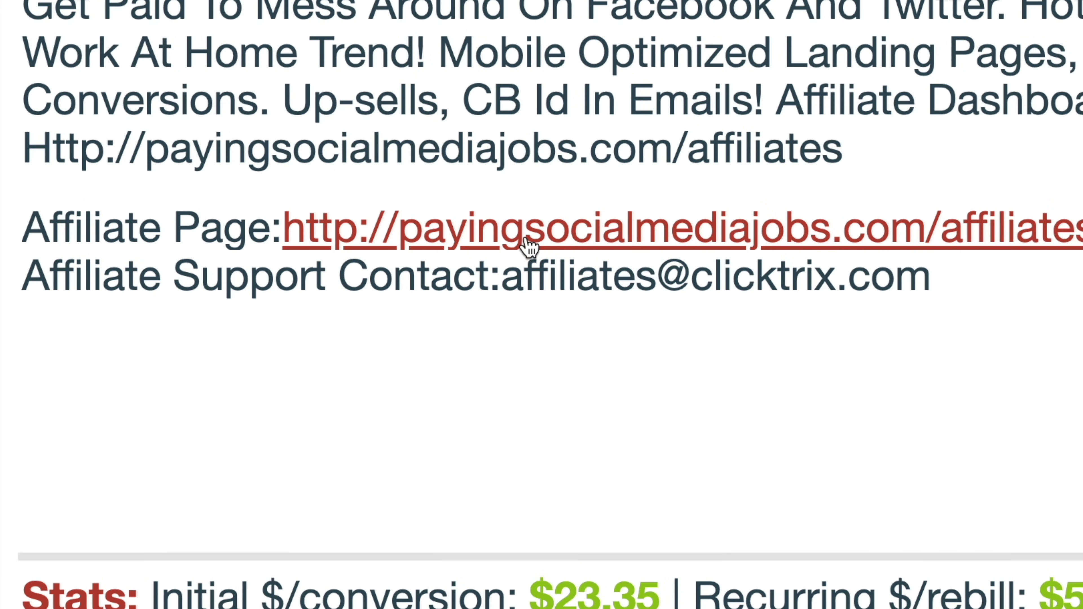
pyautogui.rightClick(337, 250)
pyautogui.click(400, 257)
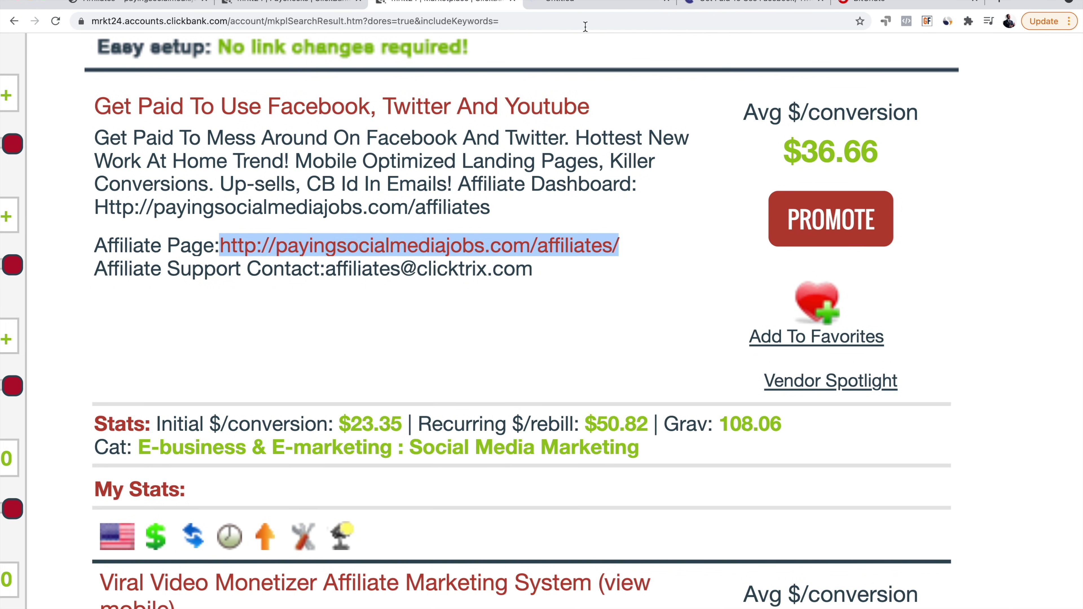
pyautogui.click(596, 3)
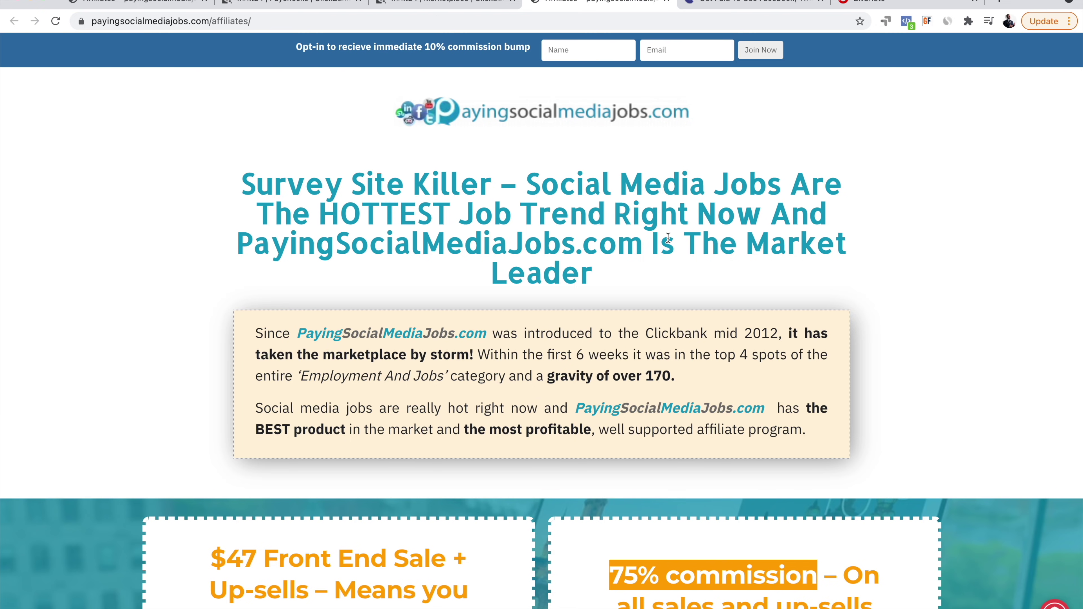
# - Review the affiliate page's offer details, upsell flow, email swipes, banner packages, product images and promotional videos
pyautogui.scroll(-20, 529, 268)
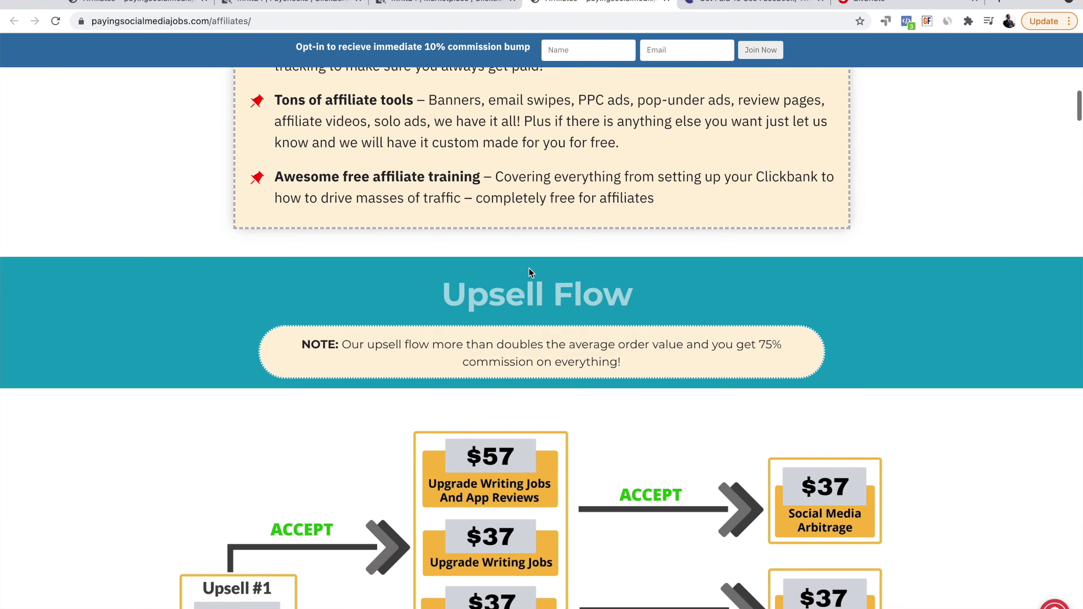
pyautogui.scroll(-20, 529, 271)
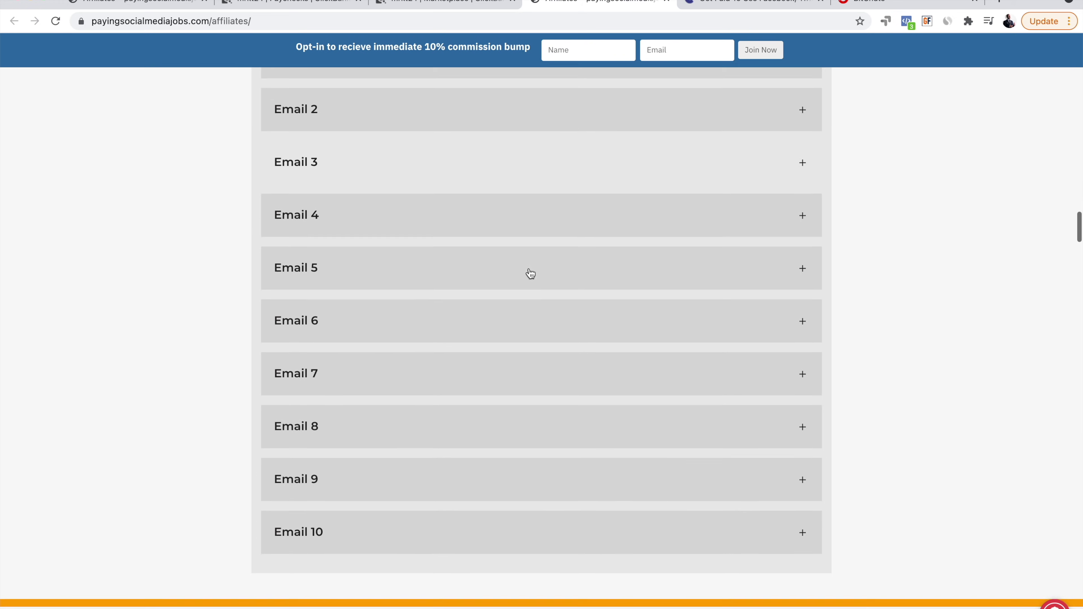
pyautogui.scroll(-20, 530, 273)
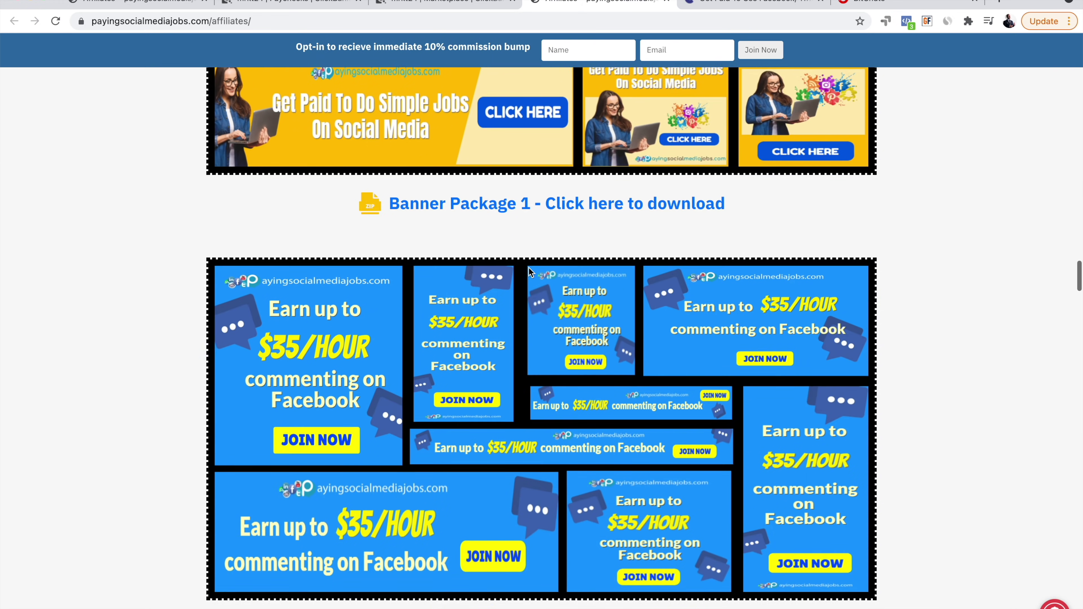
pyautogui.scroll(-20, 529, 267)
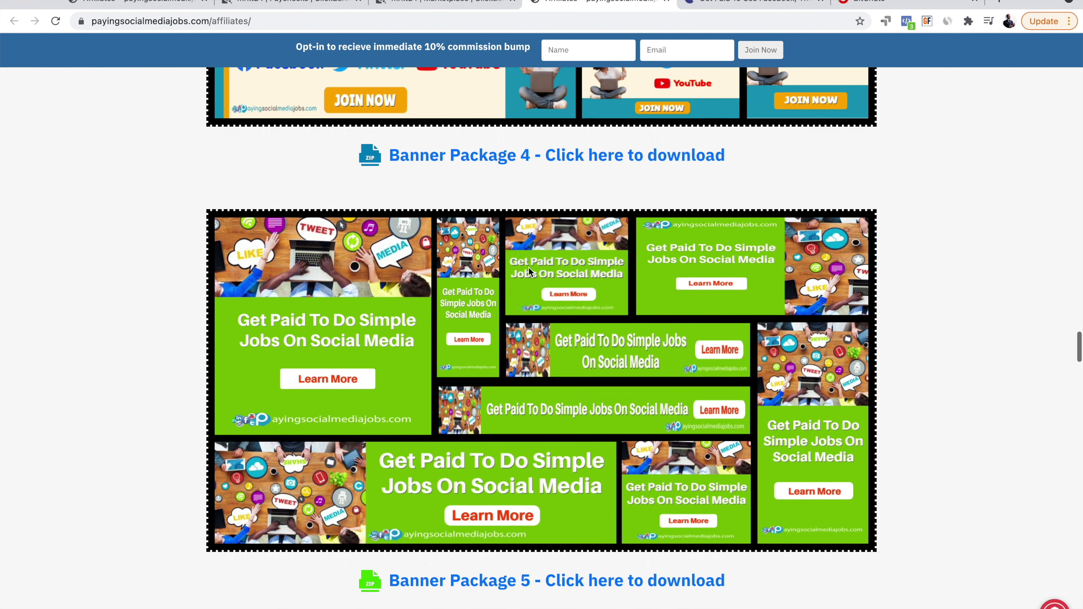
pyautogui.scroll(-20, 529, 267)
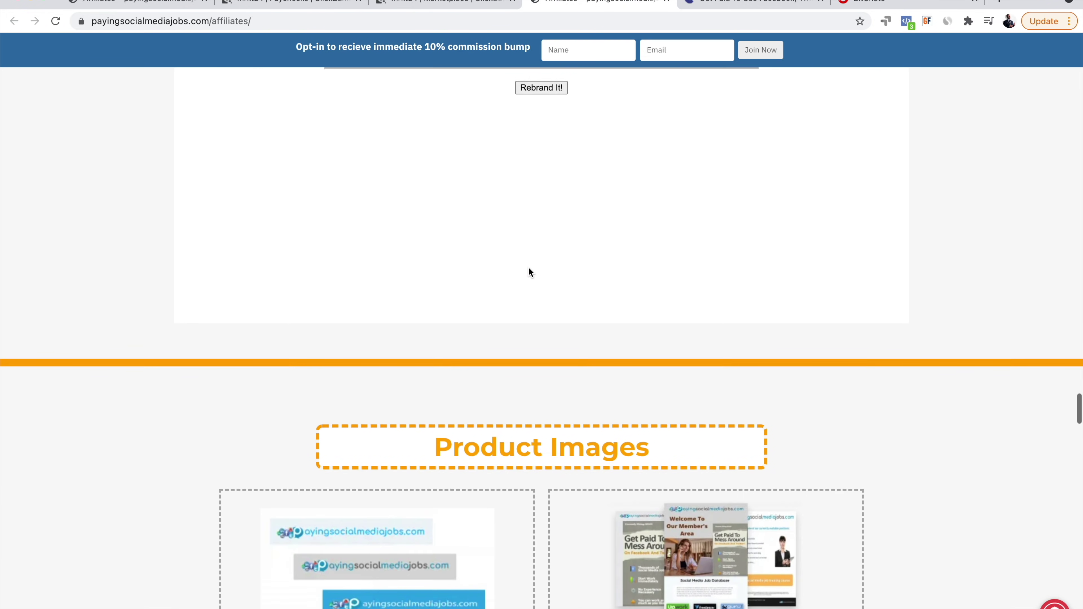
pyautogui.scroll(-20, 529, 267)
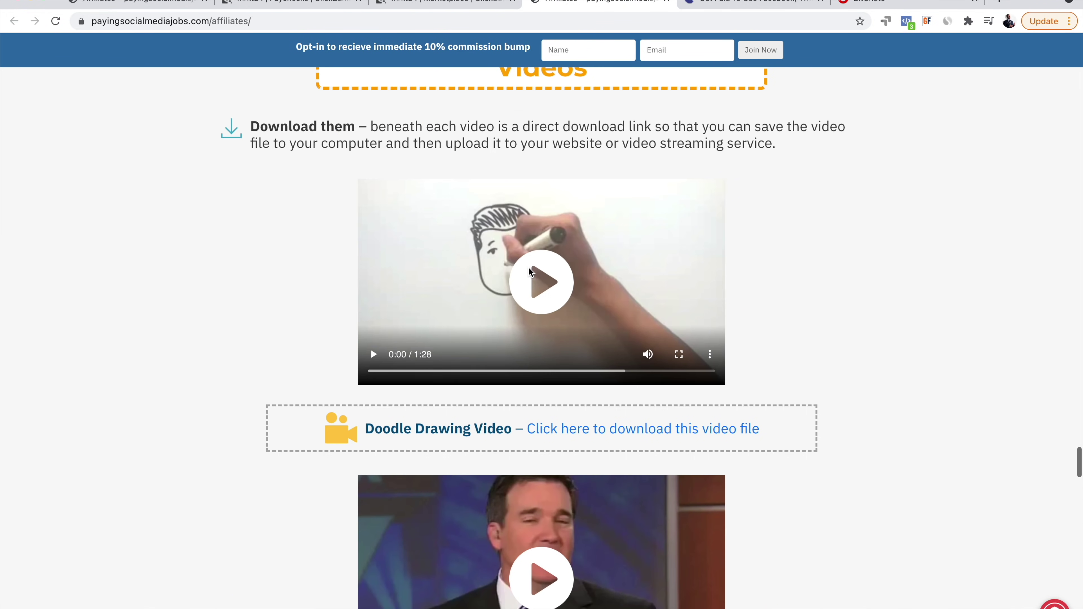
pyautogui.scroll(-1, 530, 272)
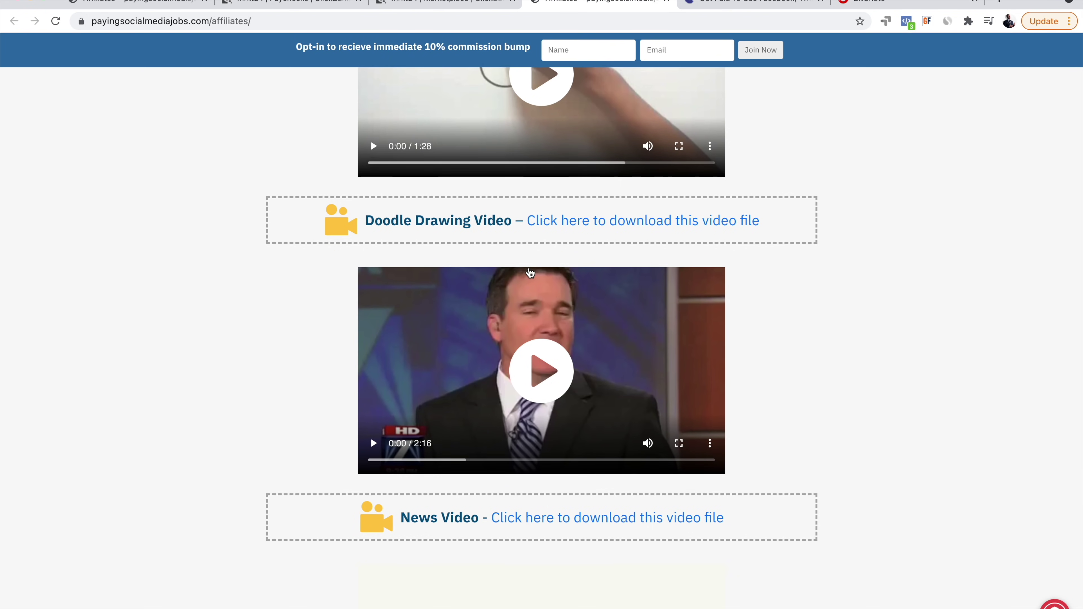
pyautogui.scroll(3, 529, 272)
pyautogui.scroll(-4, 530, 272)
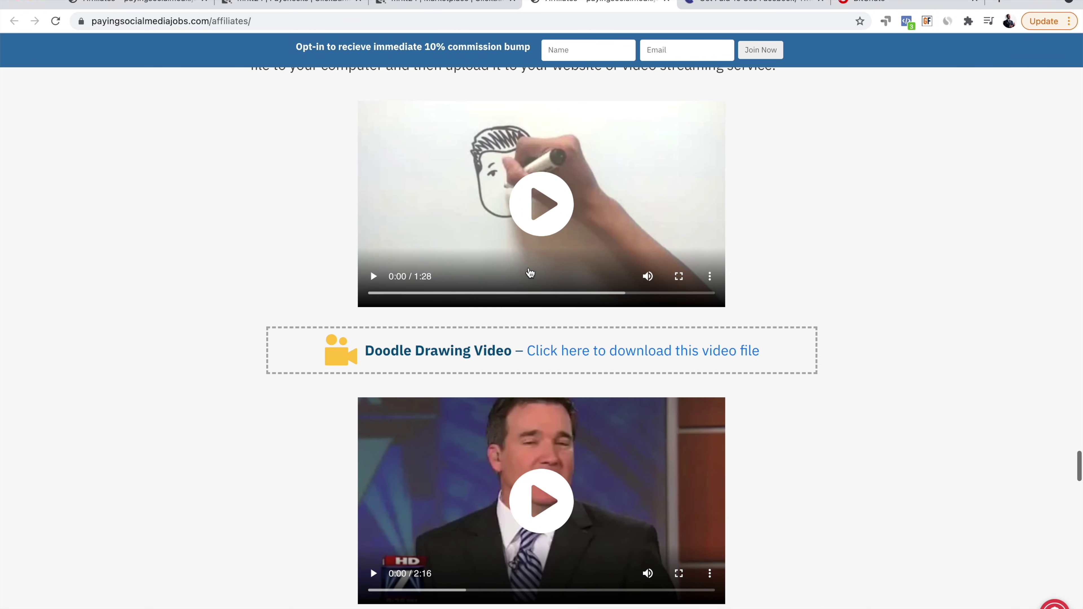
pyautogui.scroll(10, 529, 272)
pyautogui.scroll(-20, 530, 272)
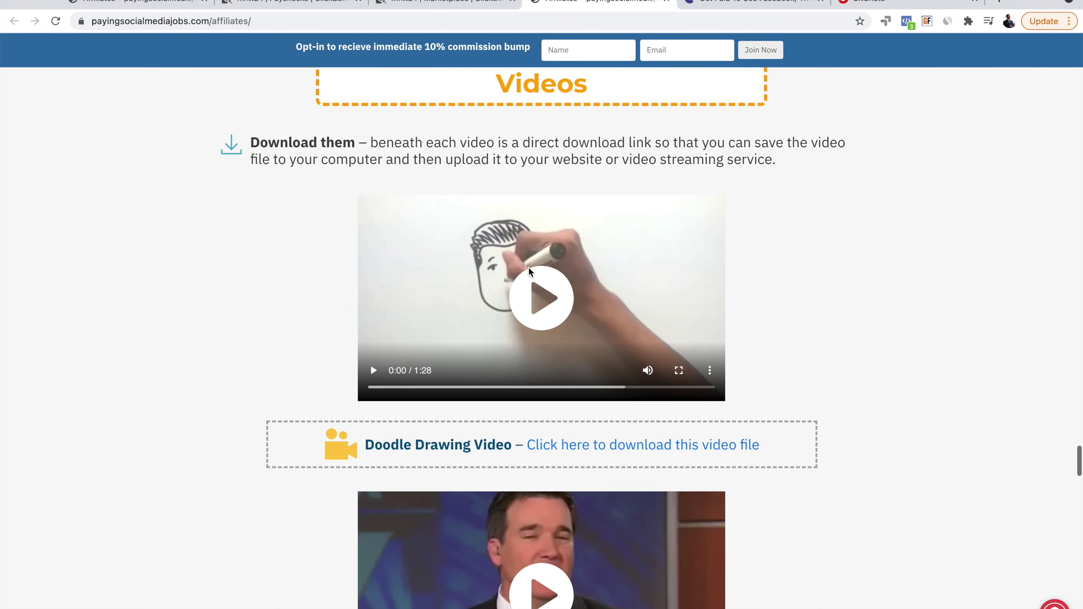
pyautogui.scroll(15, 529, 272)
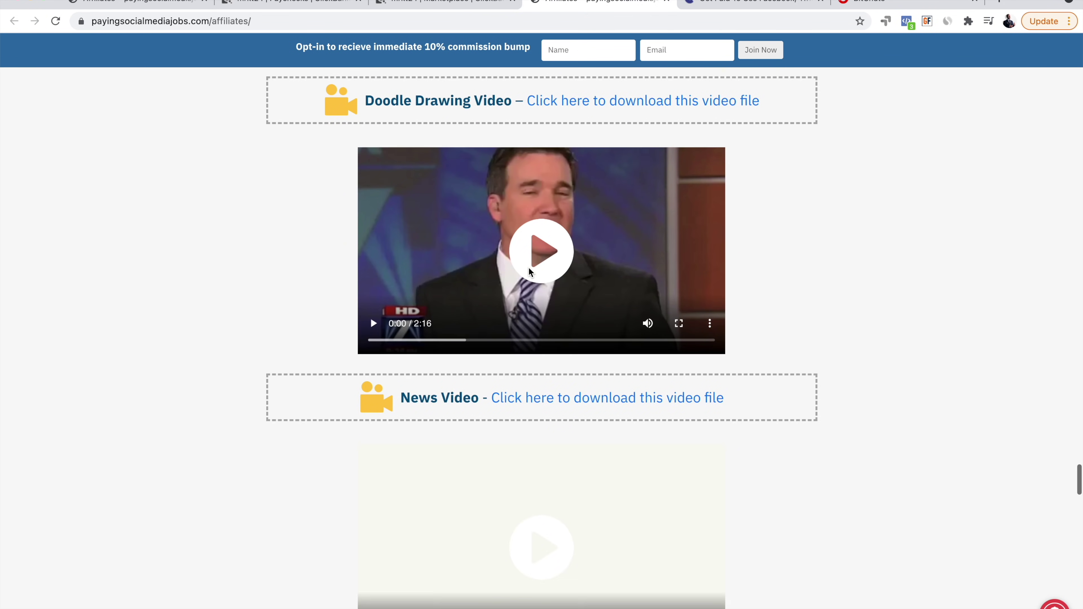
# - Open the News Video file from the affiliate page's Videos section and skip through it to about 1:27
pyautogui.scroll(-3, 515, 300)
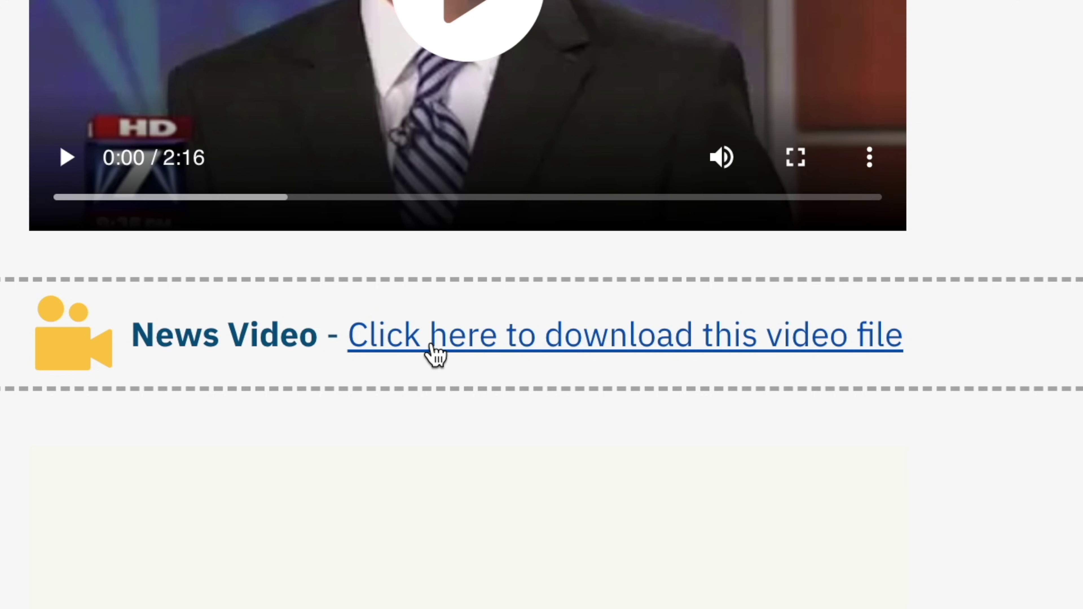
pyautogui.click(522, 355)
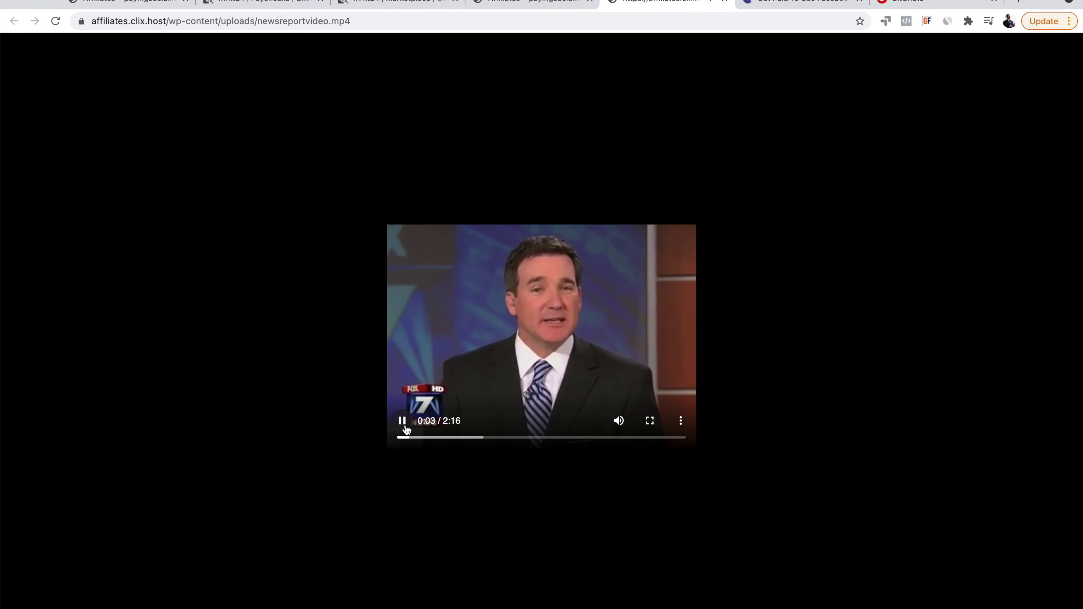
pyautogui.click(468, 438)
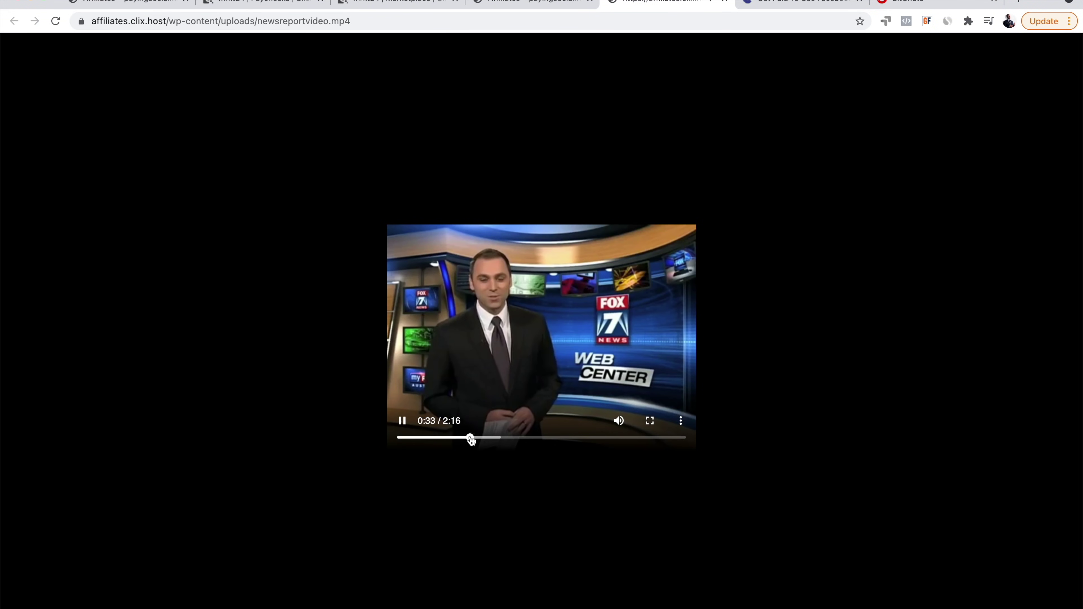
pyautogui.click(514, 437)
pyautogui.click(580, 437)
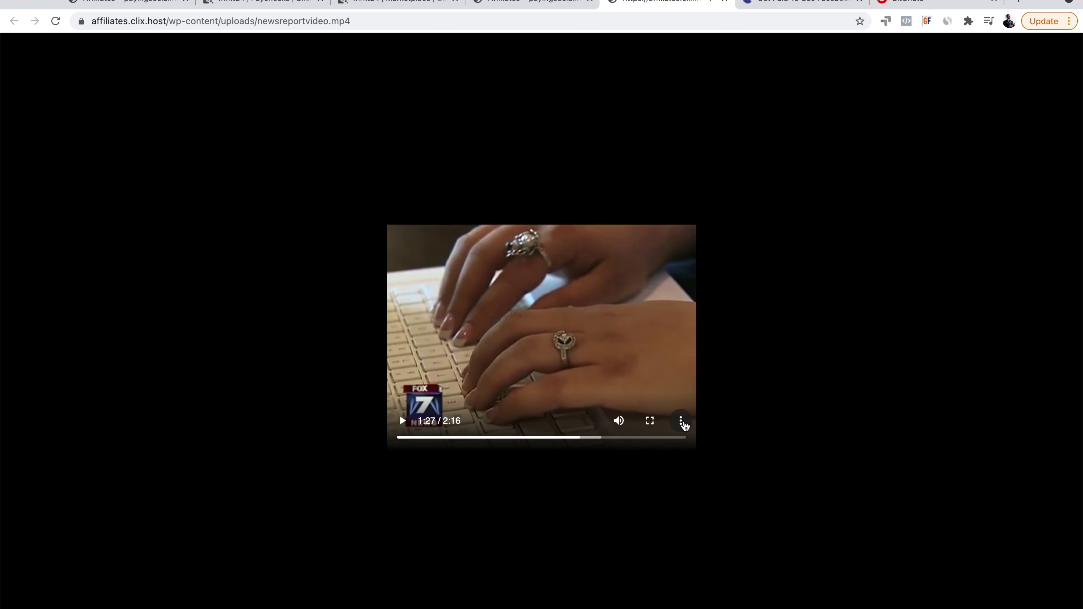
# - Download the news video as newsreportvideo in MPEG-4 format to the Video FB folder
pyautogui.scroll(5, 683, 424)
pyautogui.click(681, 422)
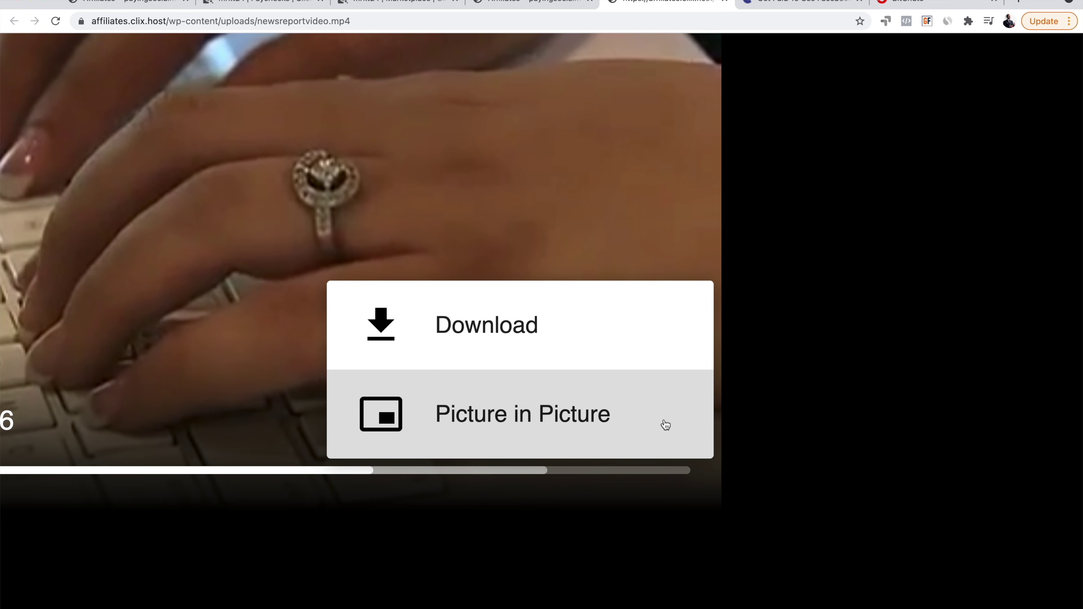
pyautogui.click(479, 344)
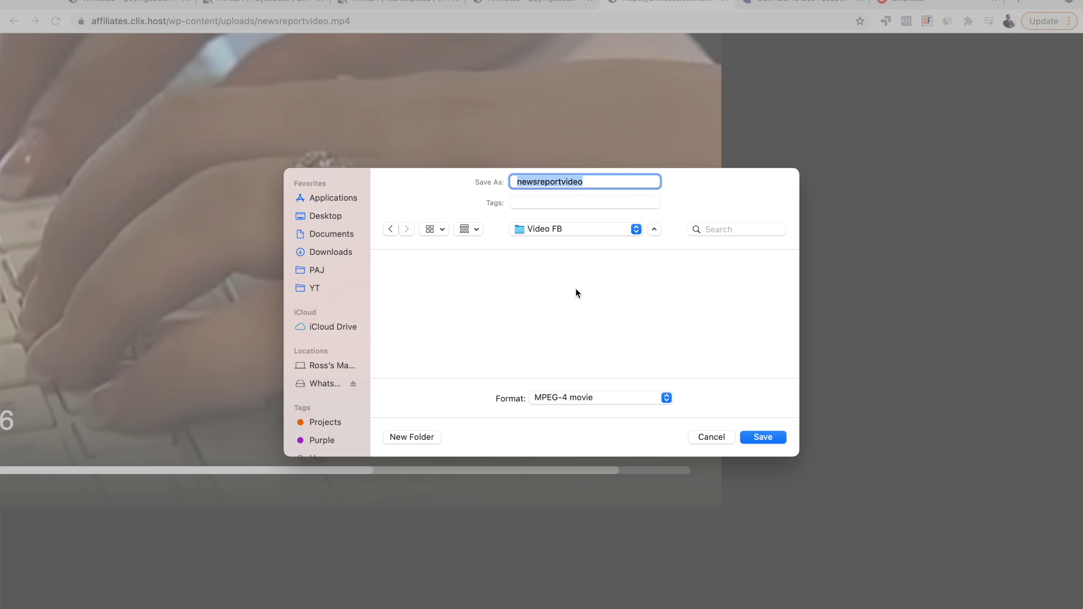
pyautogui.click(763, 437)
pyautogui.scroll(-5, 616, 214)
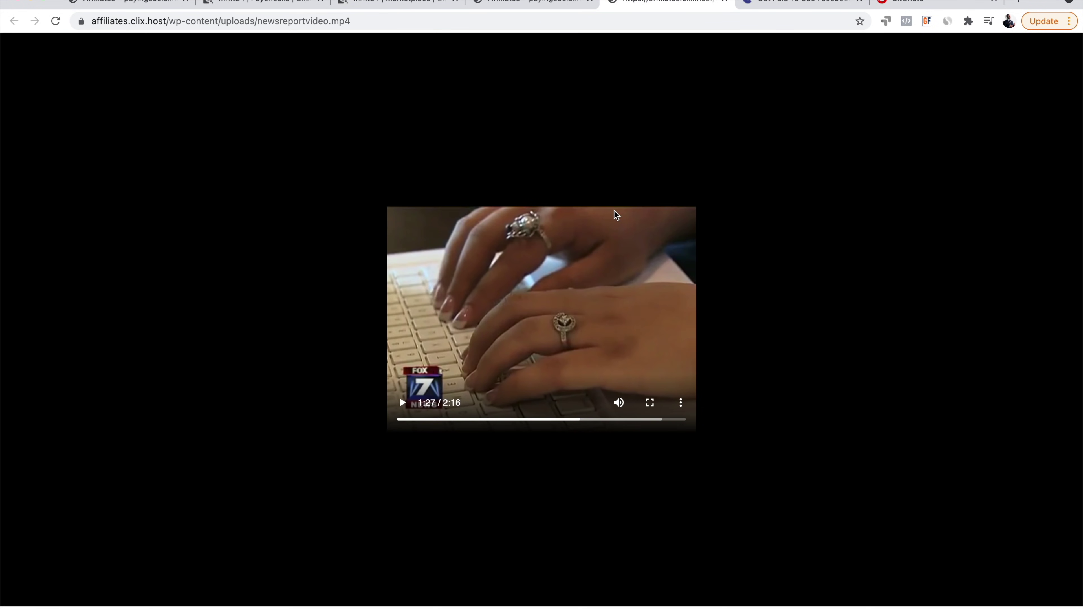
# - Switch to BitChute and examine its SimilarWeb traffic statistics, including the monthly visits
pyautogui.click(907, 9)
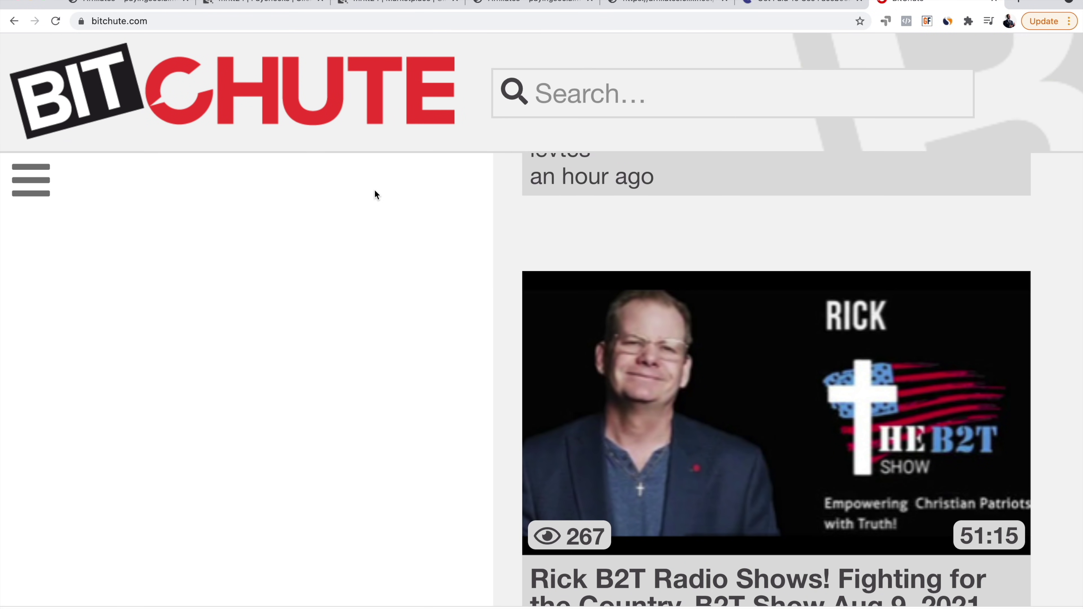
pyautogui.scroll(-5, 373, 190)
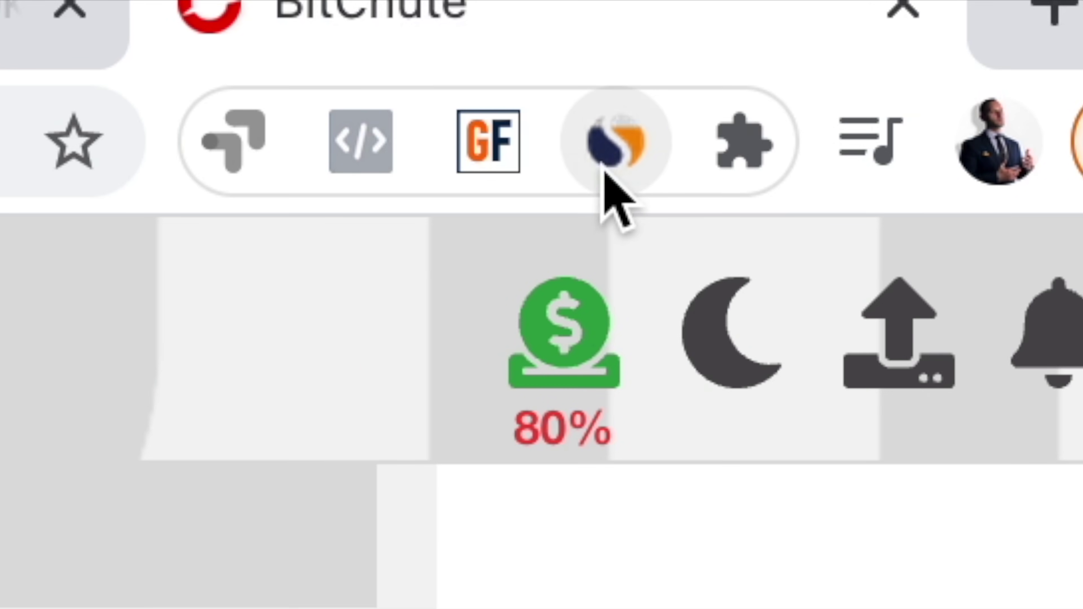
pyautogui.click(948, 24)
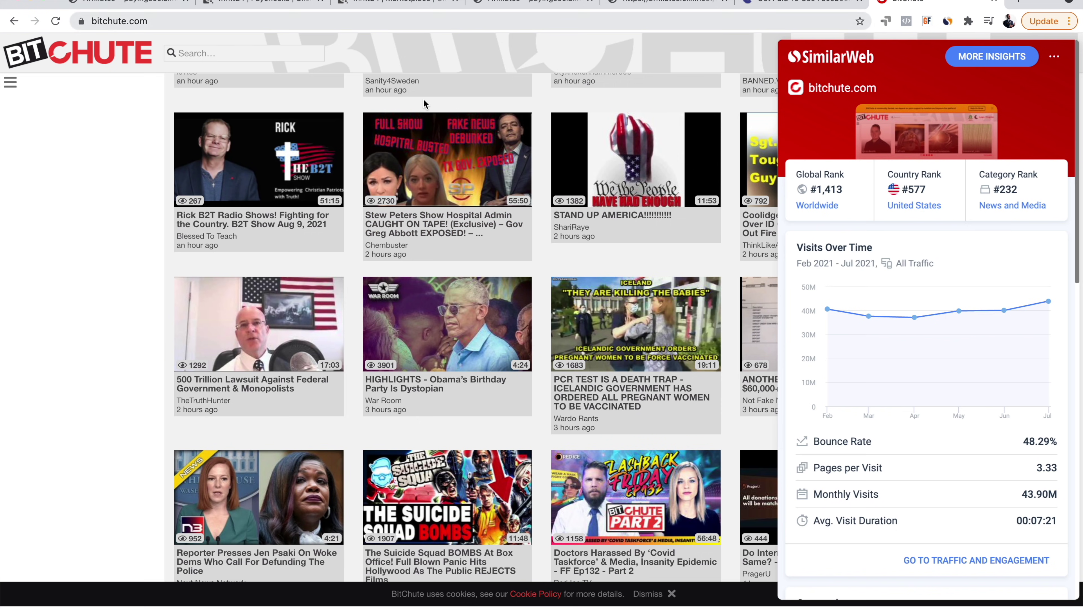
pyautogui.hscroll(2, 905, 494)
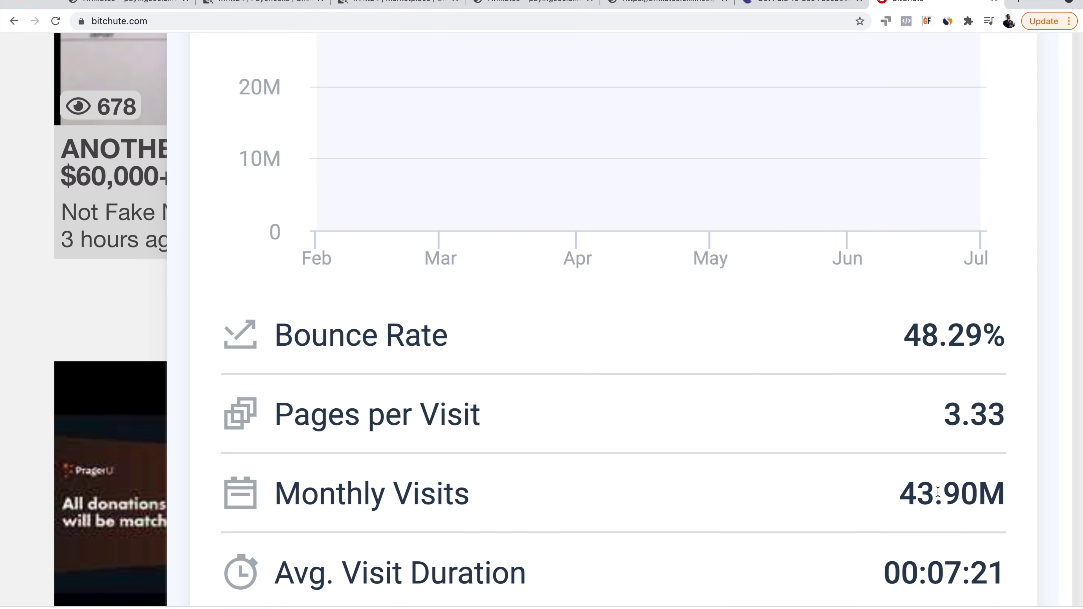
pyautogui.scroll(-5, 937, 492)
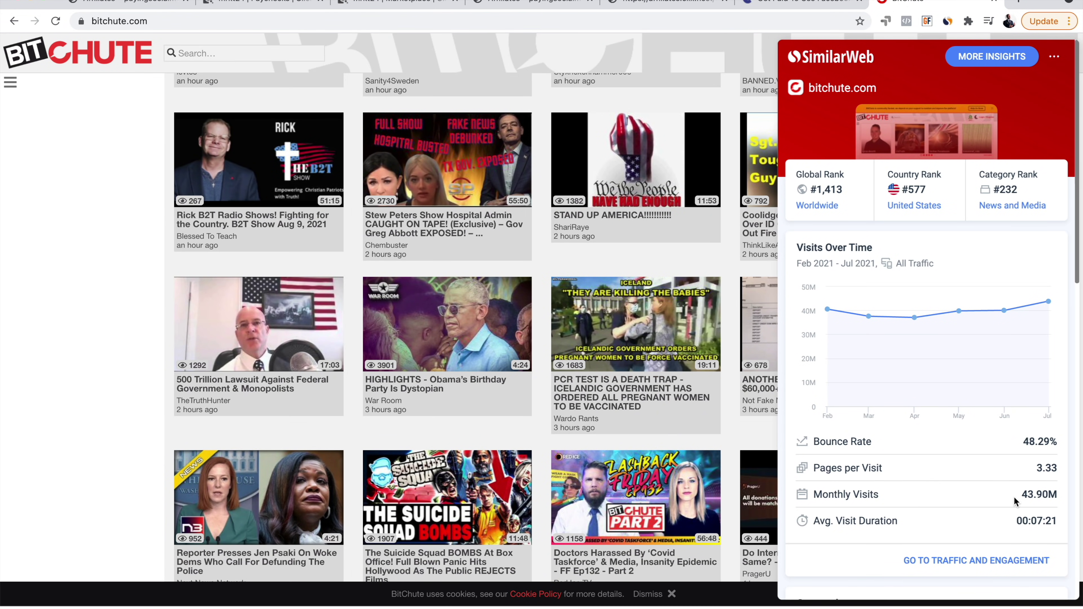
pyautogui.press('Escape')
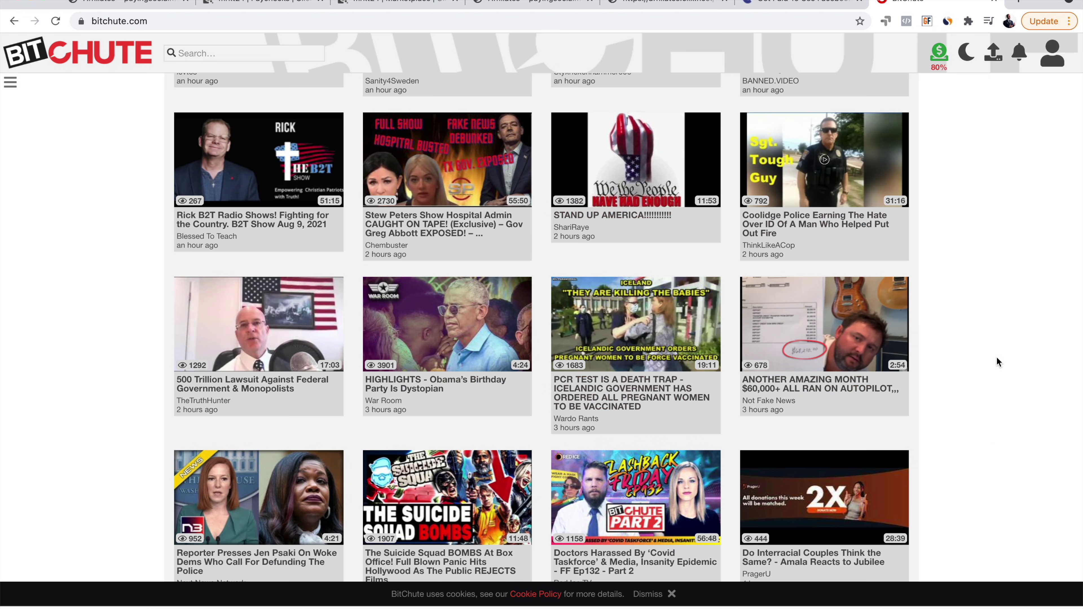
pyautogui.click(947, 21)
# - Upload newsreportvideo.mp4 from the Video FB folder as a new BitChute video and open the Video Title for entry
pyautogui.scroll(2, 1021, 234)
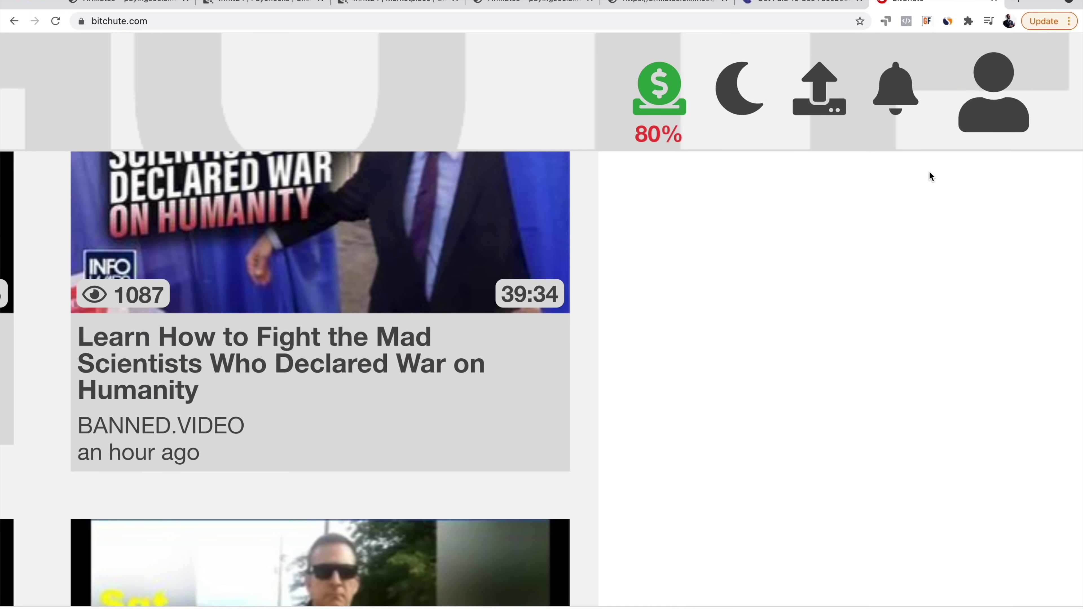
pyautogui.scroll(2, 928, 171)
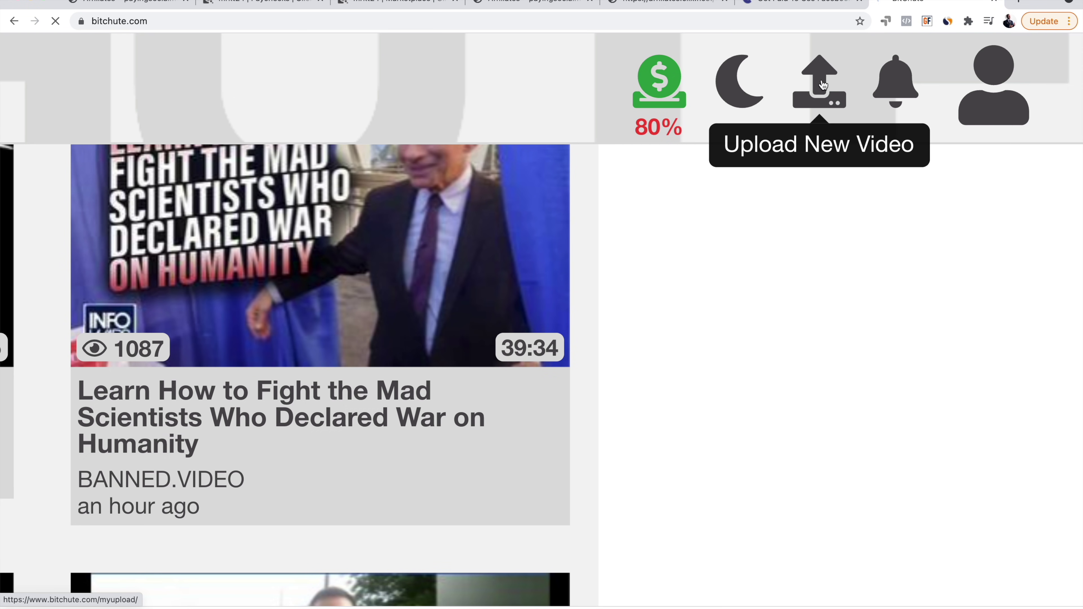
pyautogui.click(822, 84)
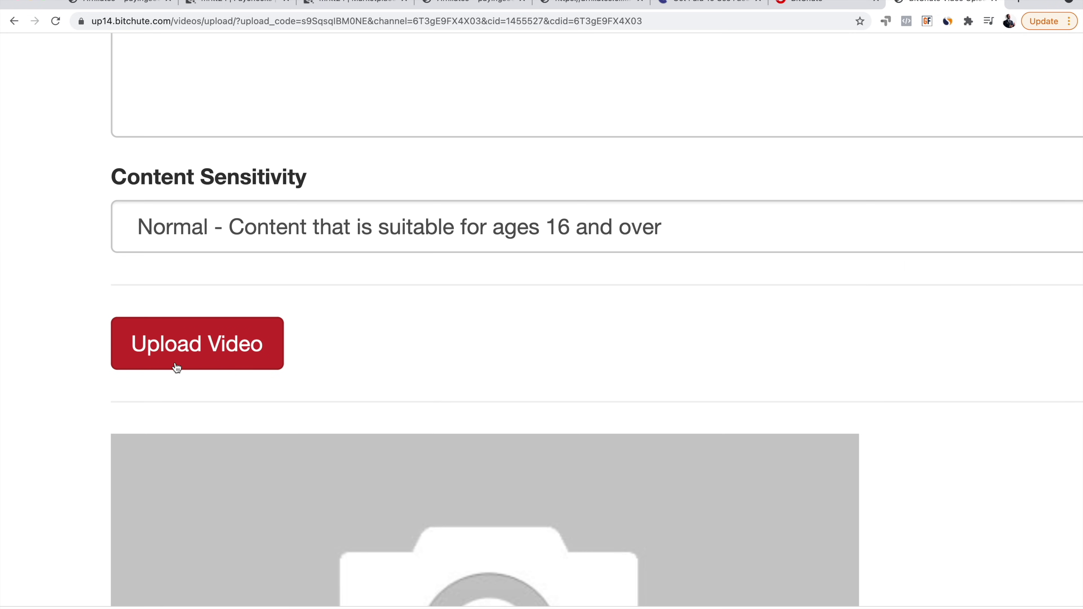
pyautogui.click(207, 354)
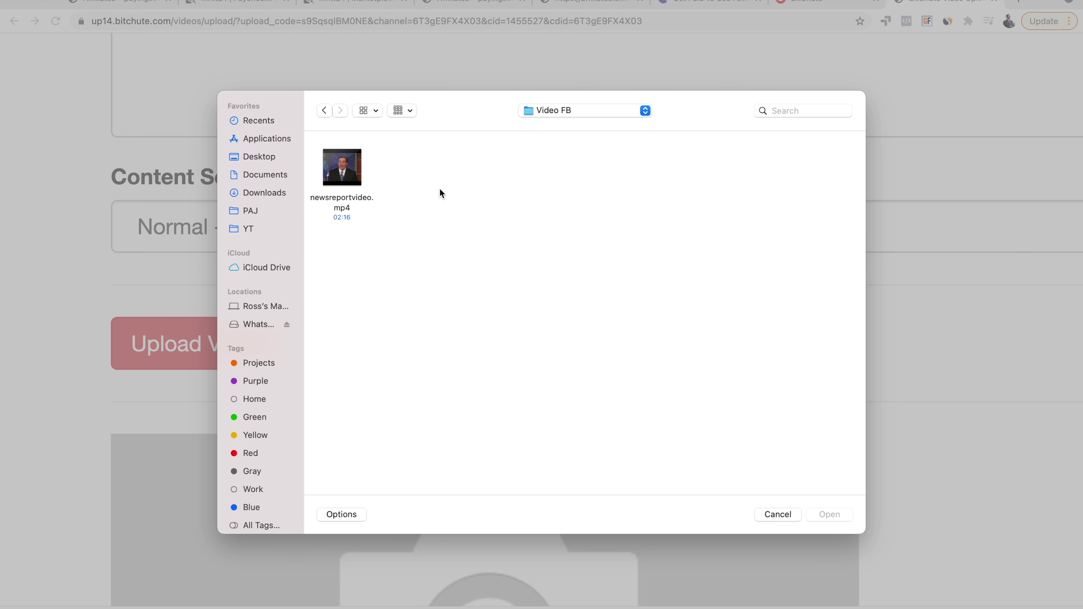
pyautogui.click(356, 159)
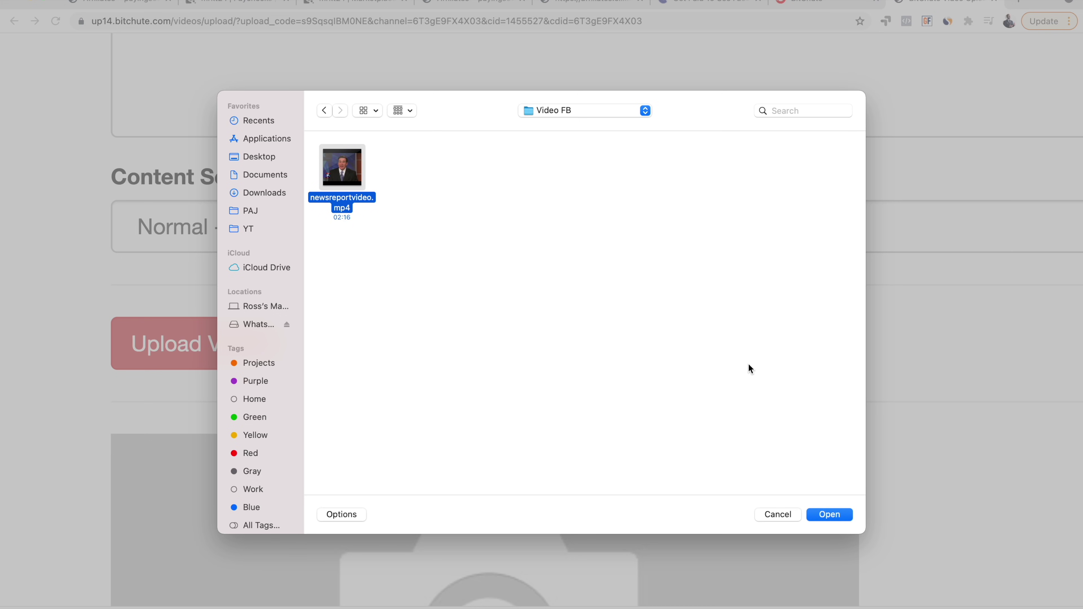
pyautogui.click(837, 515)
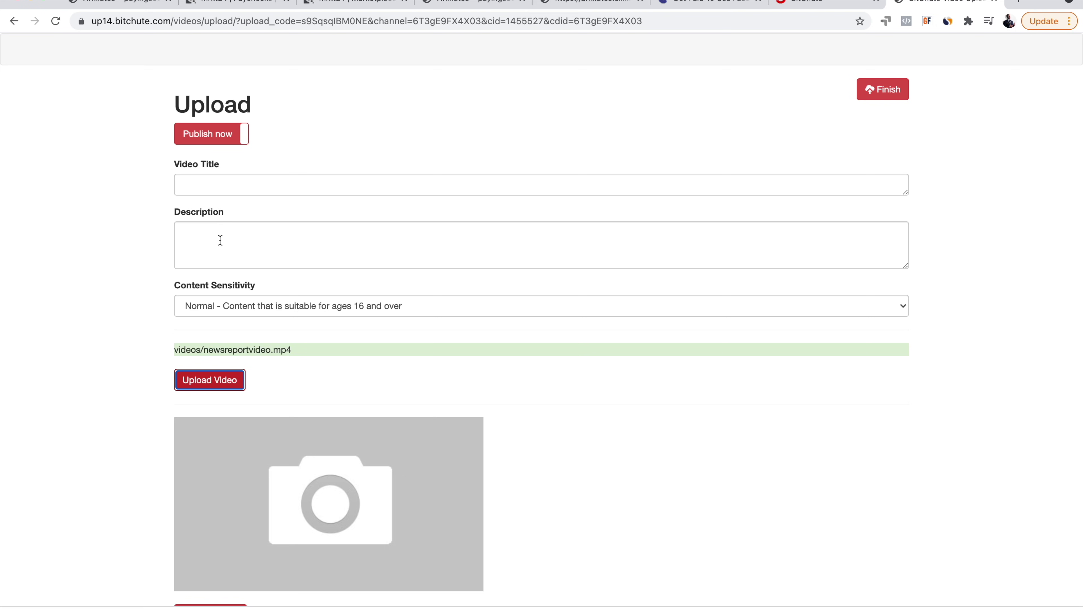
pyautogui.click(241, 181)
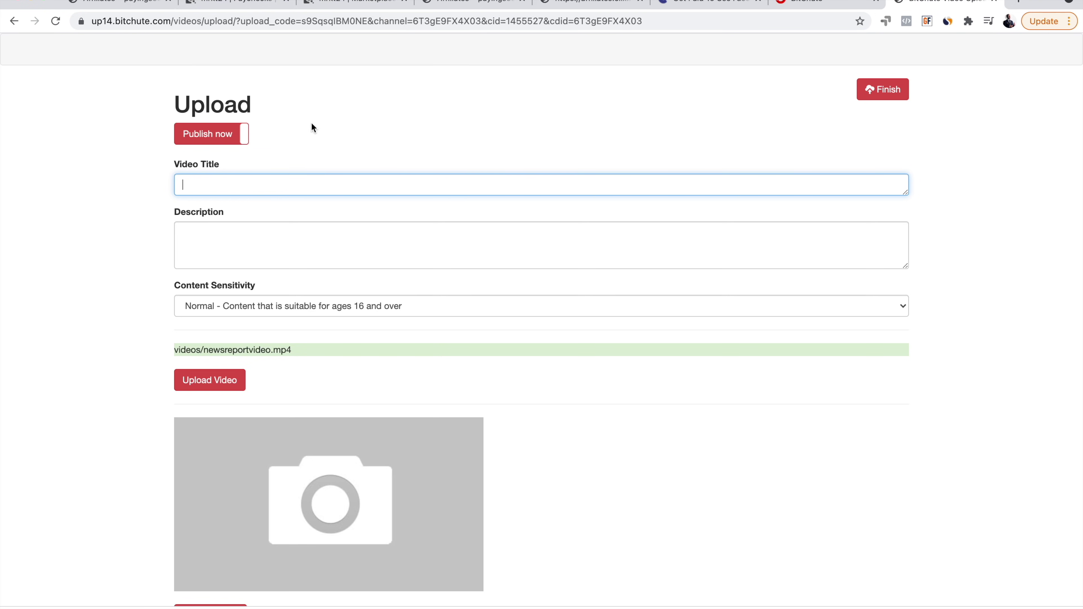
# - Switch to the ClickBank Marketplace and generate a HopLink for Get Paid To Use Facebook, Twitter And Youtube
pyautogui.click(342, 2)
pyautogui.moveTo(94, 106); pyautogui.dragTo(530, 108)
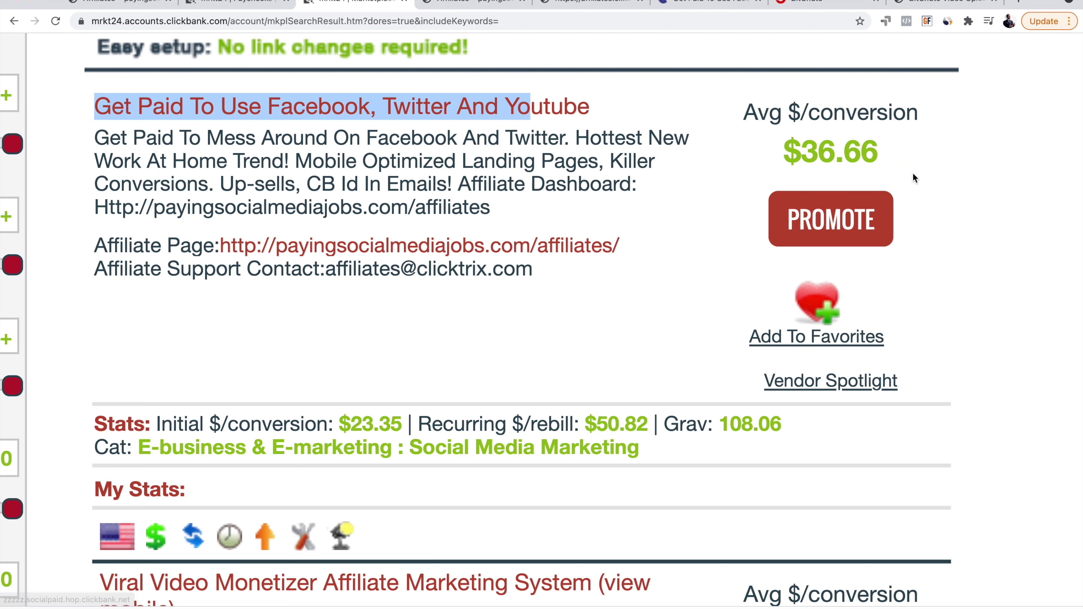
pyautogui.click(1049, 267)
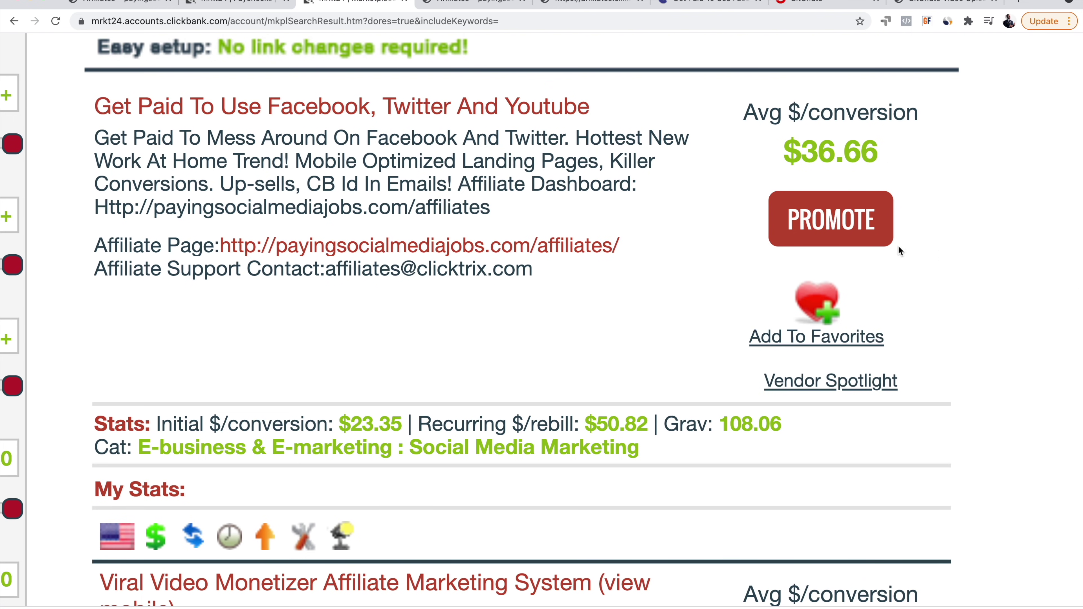
pyautogui.click(829, 223)
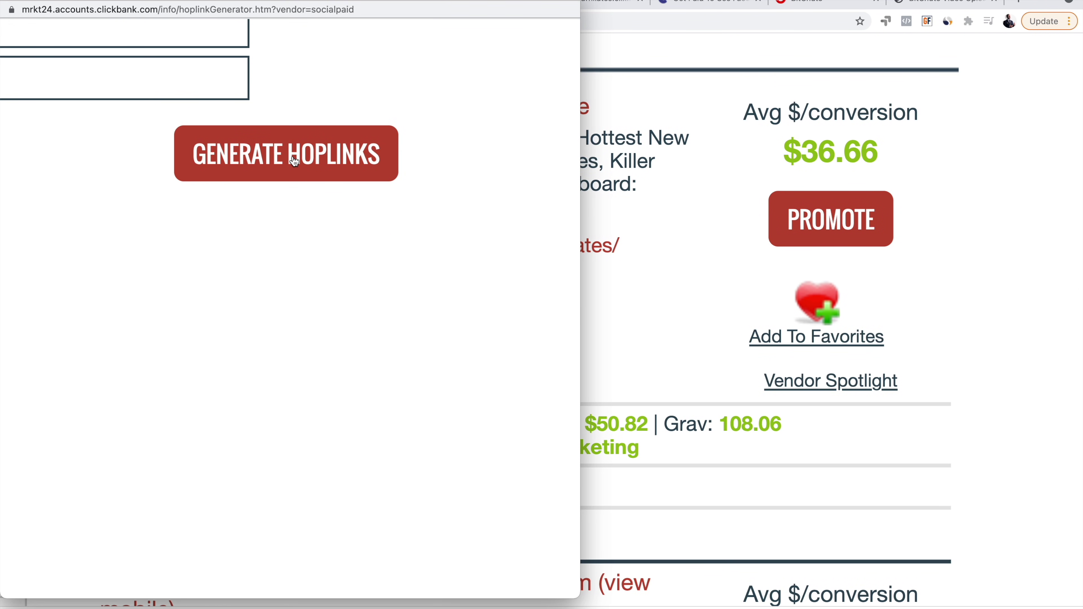
pyautogui.click(295, 161)
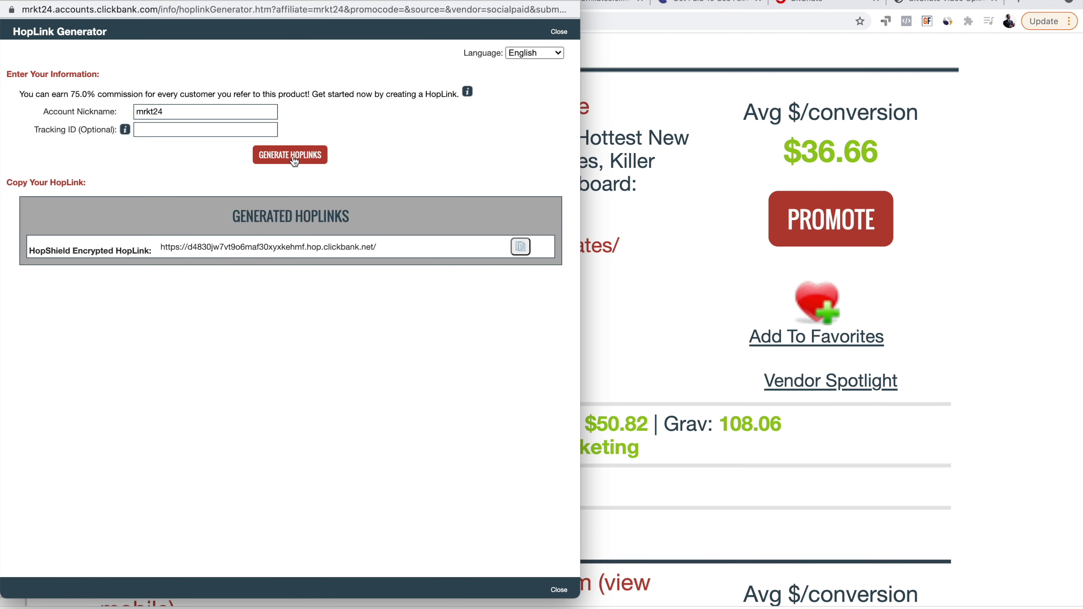
# - Select the full HopShield Encrypted HopLink in the generated HopLinks
pyautogui.moveTo(378, 247); pyautogui.dragTo(152, 247)
pyautogui.scroll(5, 239, 244)
pyautogui.scroll(-5, 239, 244)
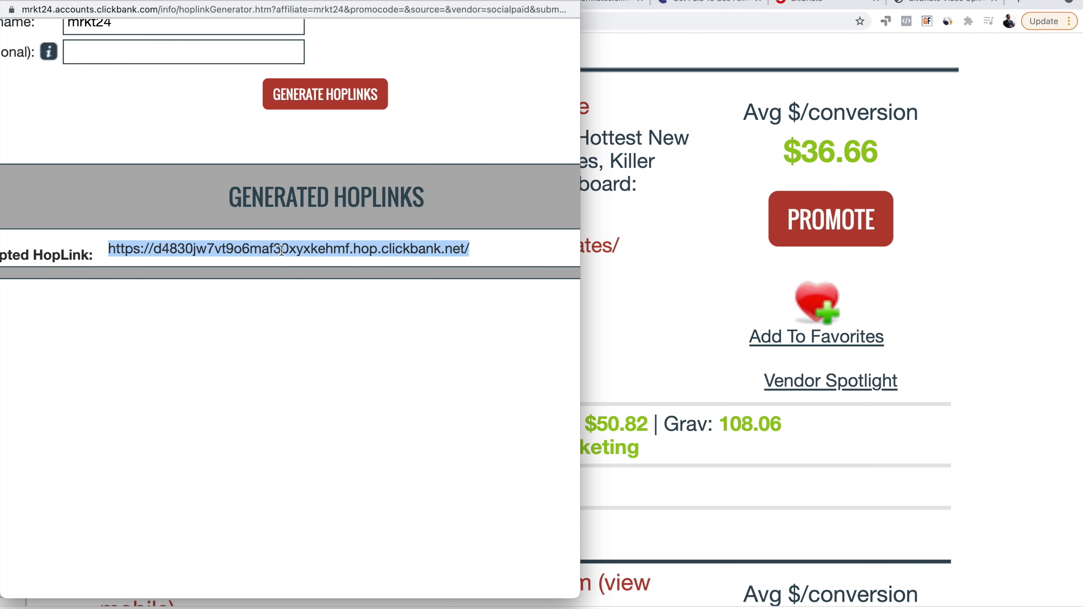
# - Copy the HopShield Encrypted HopLink and open it in a new browser tab
pyautogui.rightClick(285, 248)
pyautogui.click(340, 282)
pyautogui.scroll(-5, 419, 230)
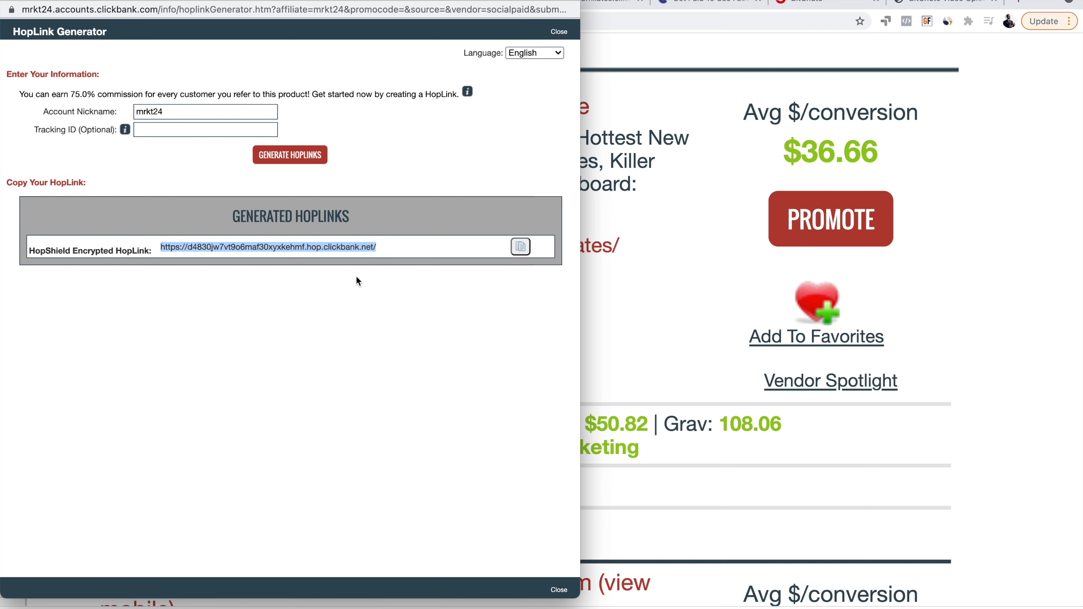
pyautogui.click(1002, 225)
pyautogui.press('super+t')
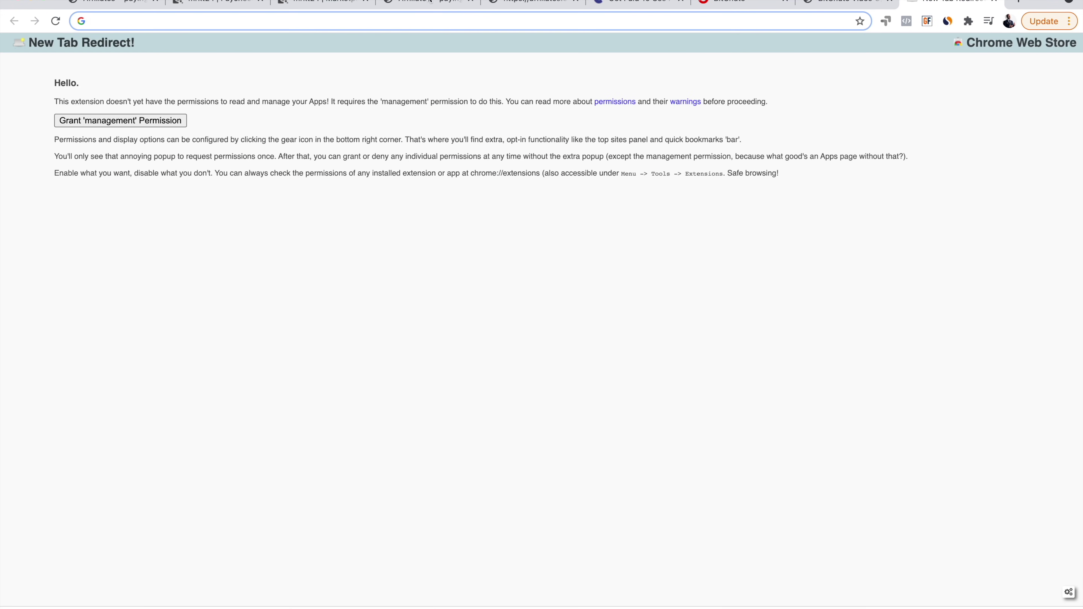
pyautogui.rightClick(117, 15)
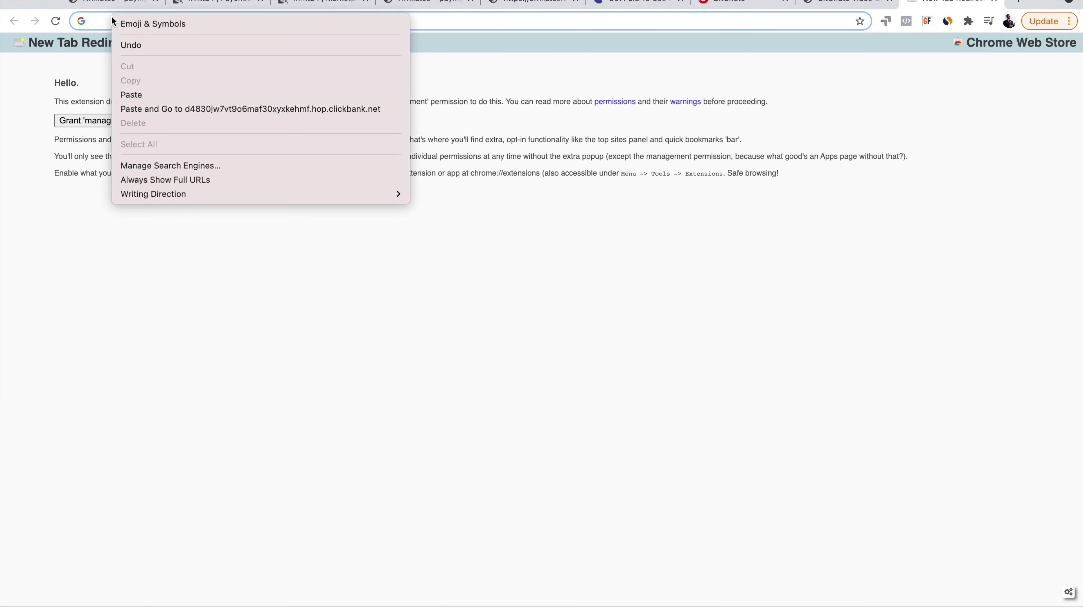
pyautogui.click(133, 92)
pyautogui.press('Return')
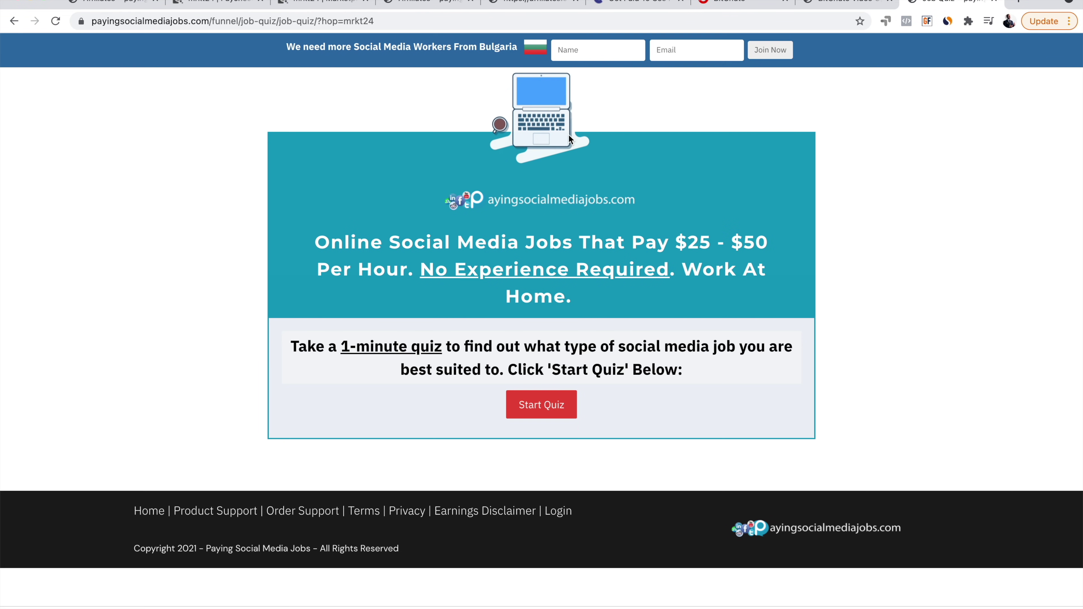
# - Examine the landing page's headline and its quiz invitation
pyautogui.moveTo(316, 237); pyautogui.dragTo(687, 239)
pyautogui.scroll(3, 683, 239)
pyautogui.scroll(5, 683, 239)
pyautogui.scroll(-8, 859, 235)
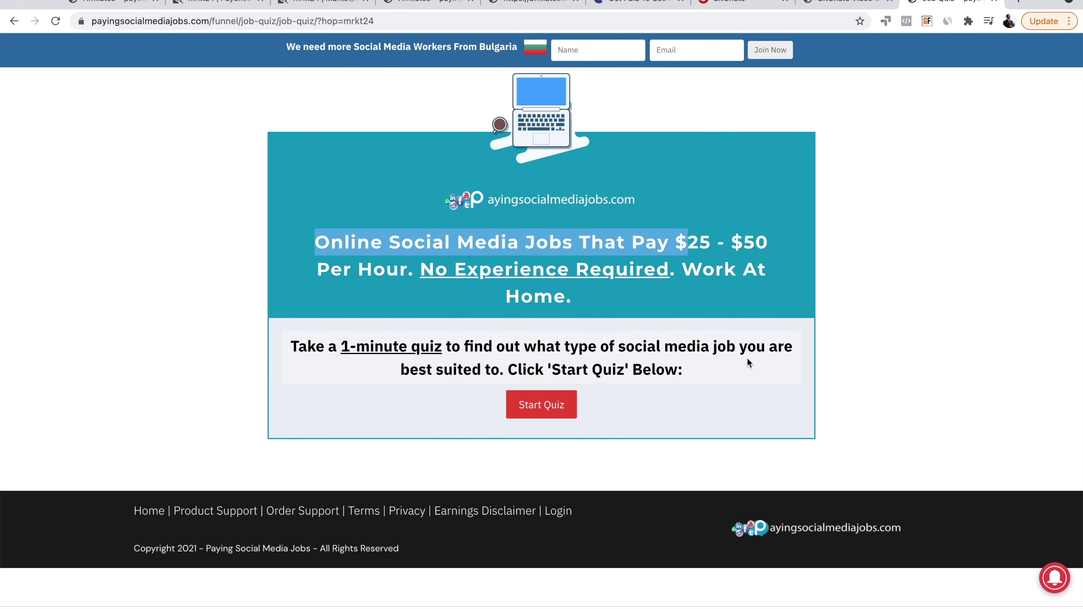
pyautogui.scroll(5, 756, 360)
pyautogui.hscroll(-5, 511, 402)
pyautogui.hscroll(-4, 511, 402)
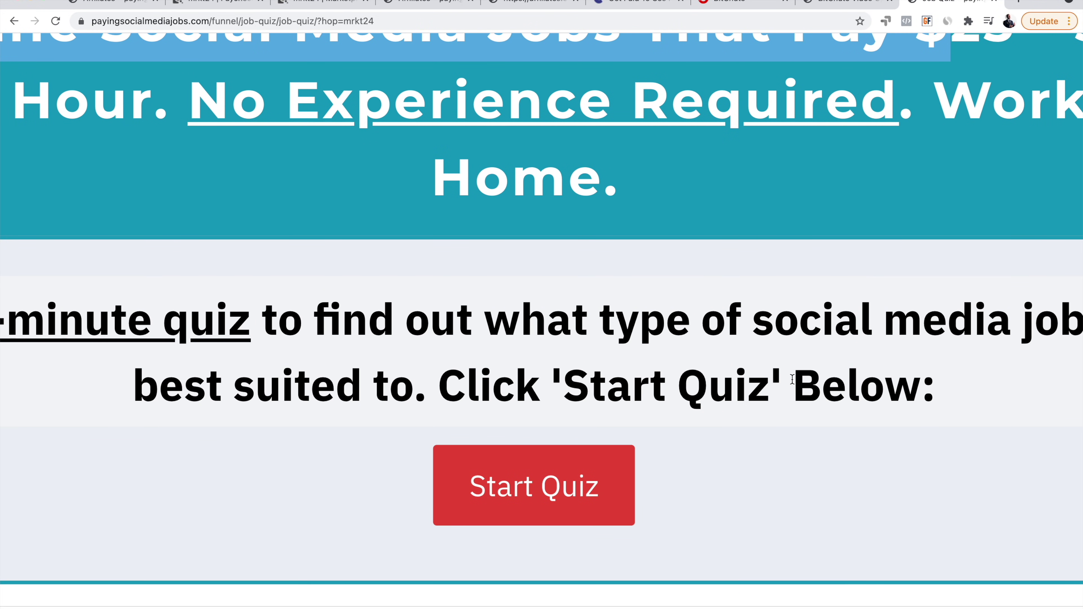
pyautogui.scroll(-5, 781, 378)
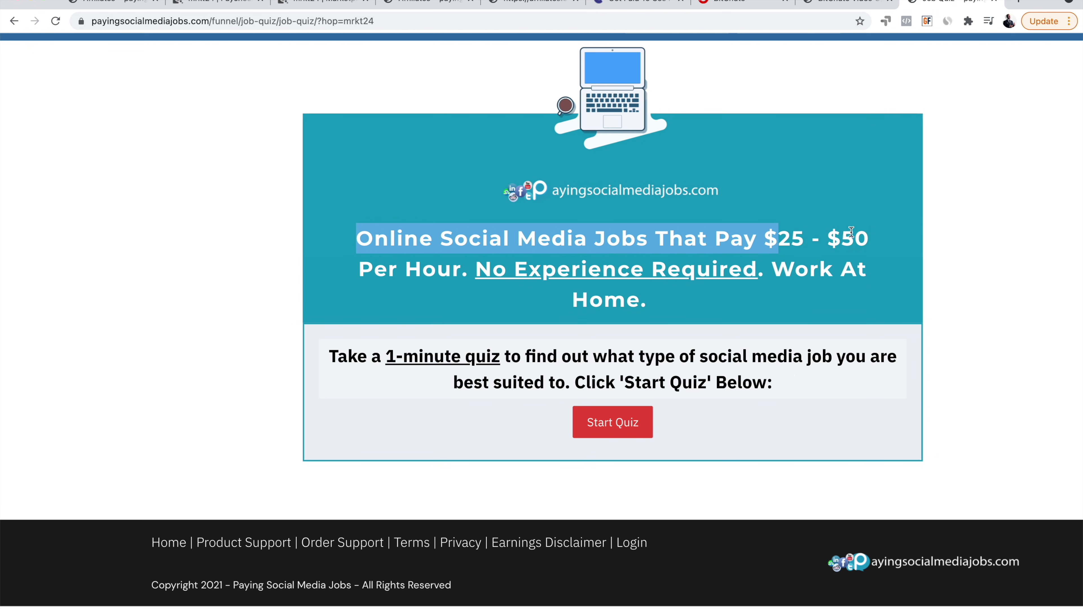
# - Copy the landing page's headline and 1-minute quiz text into the Description of the BitChute upload
pyautogui.moveTo(802, 384); pyautogui.dragTo(357, 239)
pyautogui.rightClick(399, 256)
pyautogui.click(416, 280)
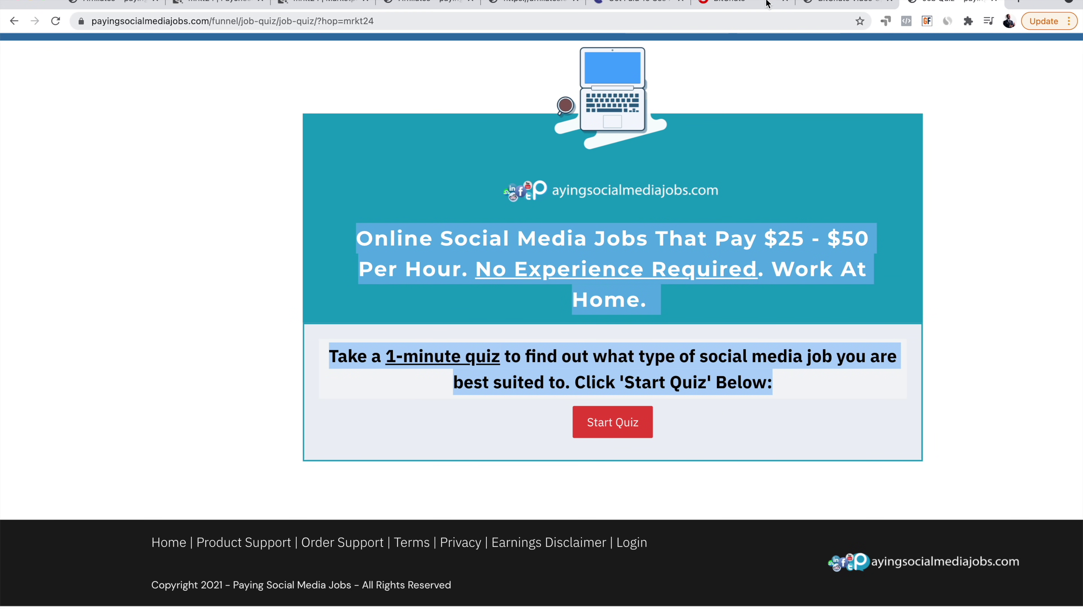
pyautogui.click(837, 3)
pyautogui.click(202, 240)
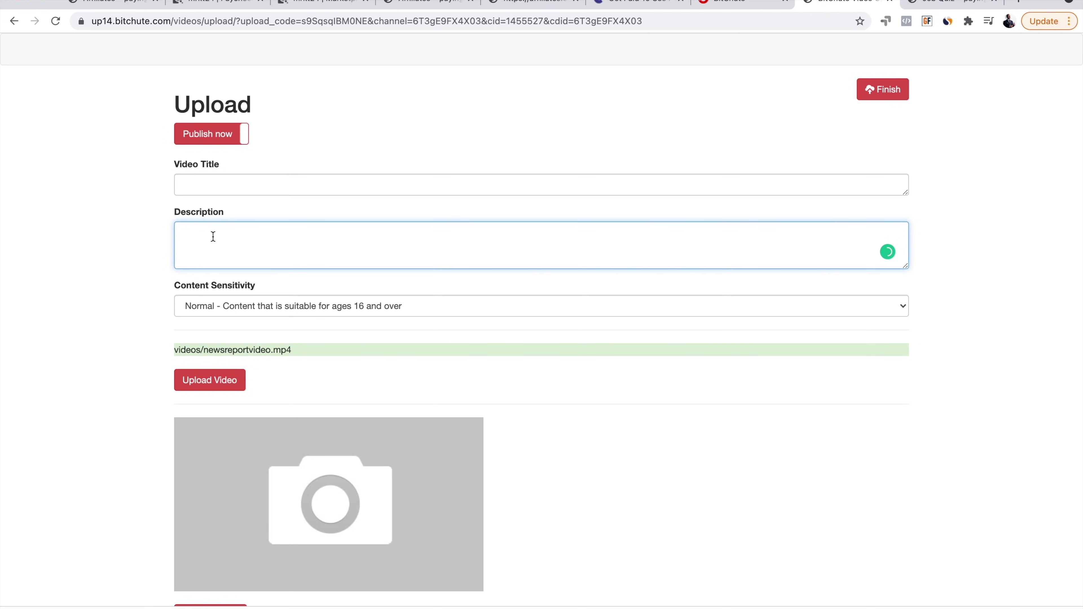
pyautogui.rightClick(203, 238)
pyautogui.click(221, 332)
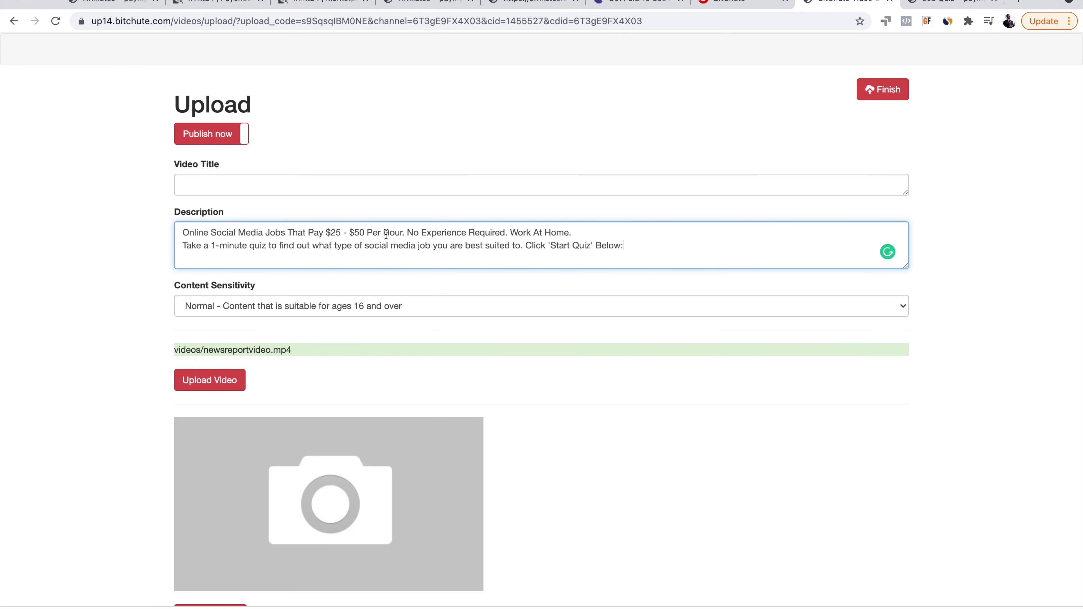
# - Move "Click 'Start Quiz' Below:" to its own line in the description, with an empty line before it
pyautogui.scroll(3, 541, 243)
pyautogui.moveTo(531, 247); pyautogui.dragTo(706, 248)
pyautogui.click(707, 249)
pyautogui.click(511, 246)
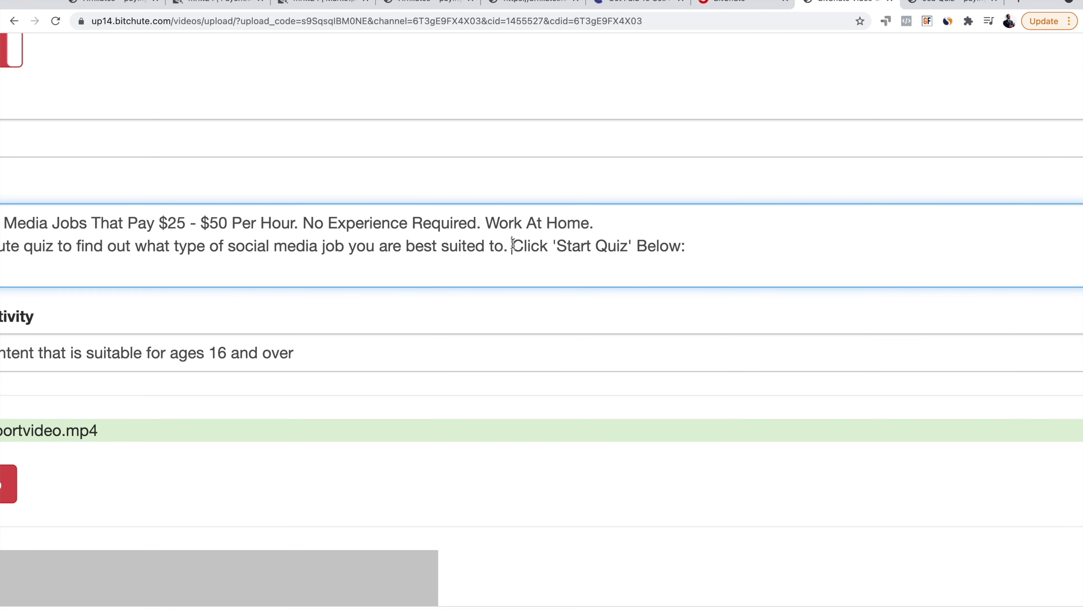
pyautogui.press('Return')
pyautogui.press('Return')
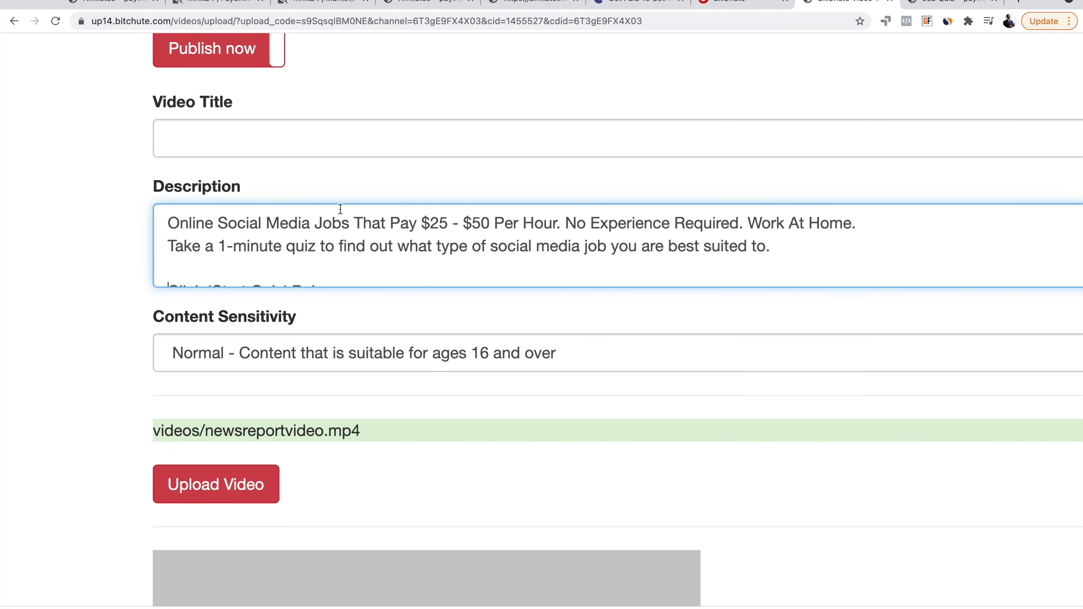
# - Copy the product name Get Paid To Use Facebook, Twitter And Youtube from the ClickBank Marketplace into the BitChute Video Title
pyautogui.click(324, 4)
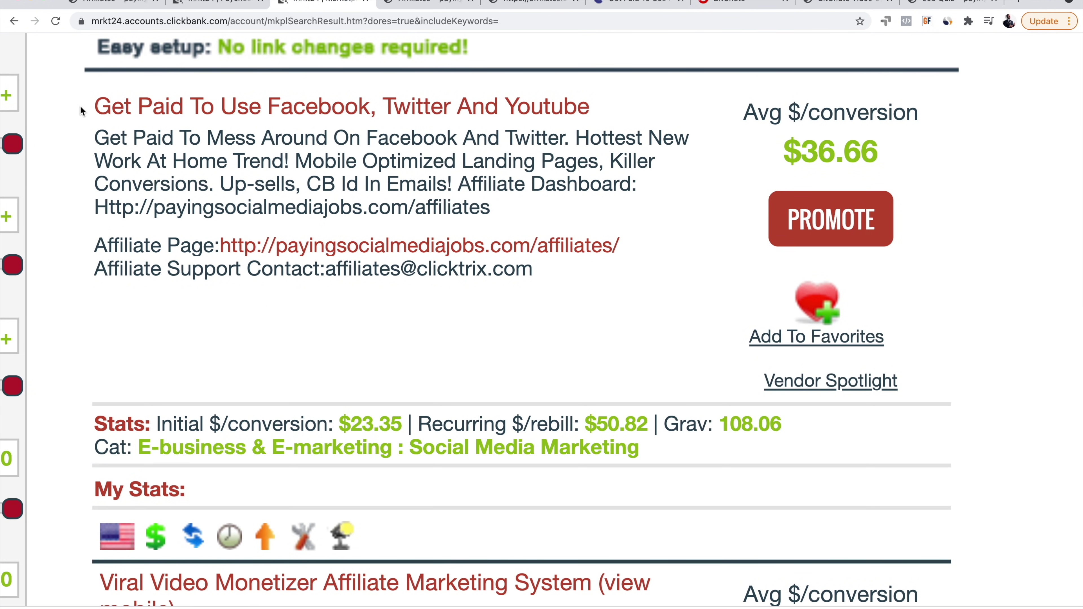
pyautogui.moveTo(84, 108); pyautogui.dragTo(637, 104)
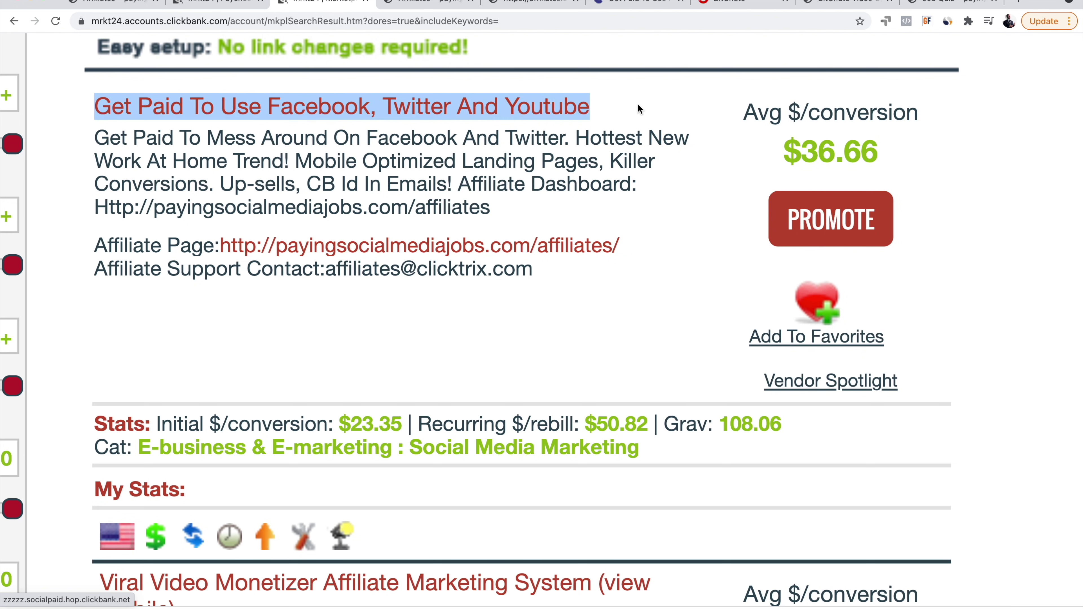
pyautogui.rightClick(345, 105)
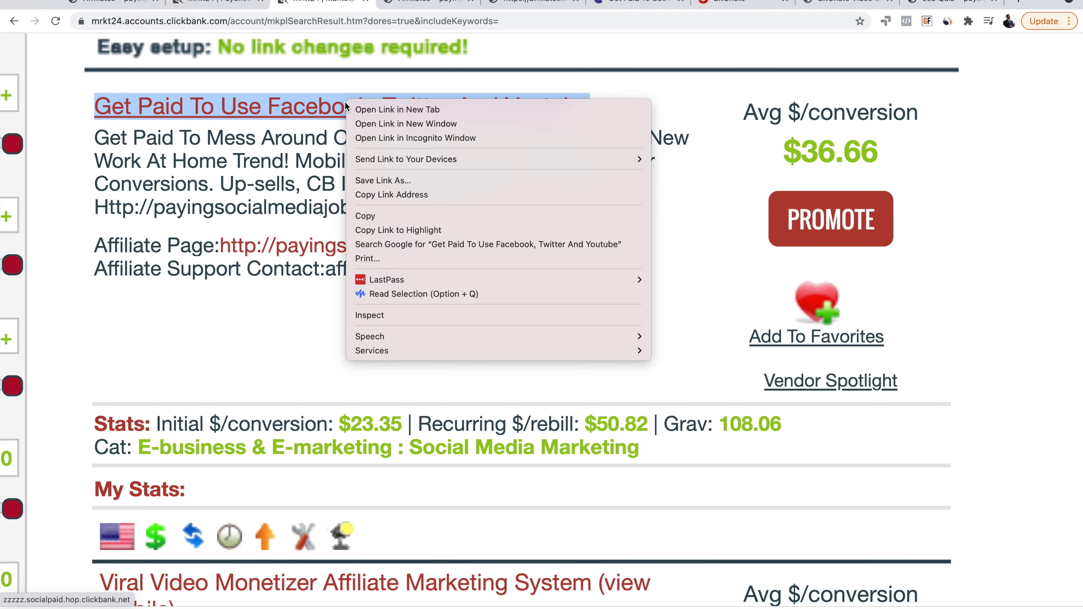
pyautogui.click(376, 215)
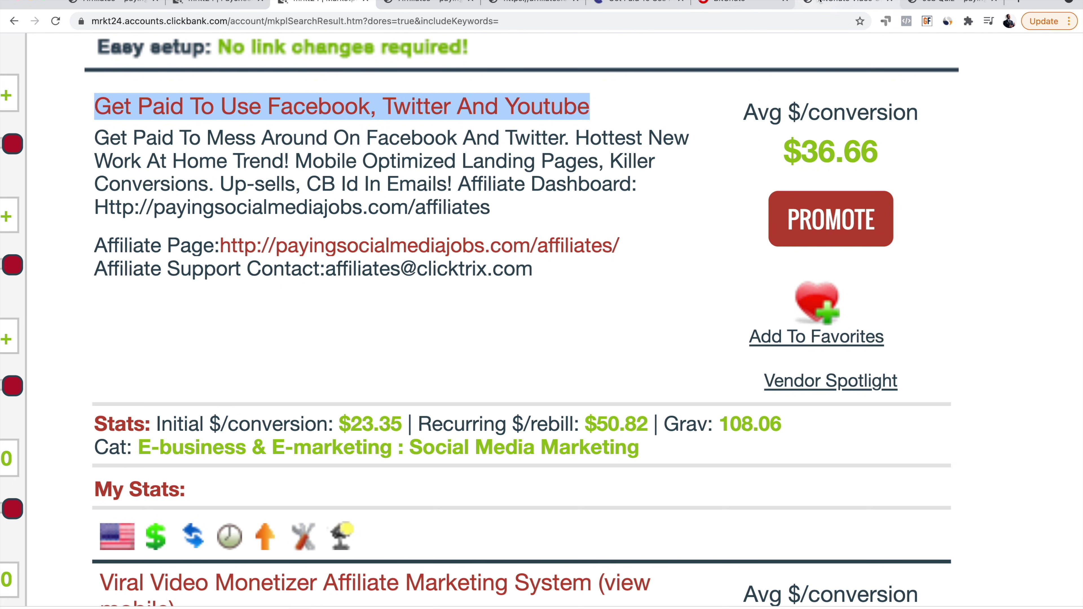
pyautogui.click(846, 4)
pyautogui.scroll(3, 189, 72)
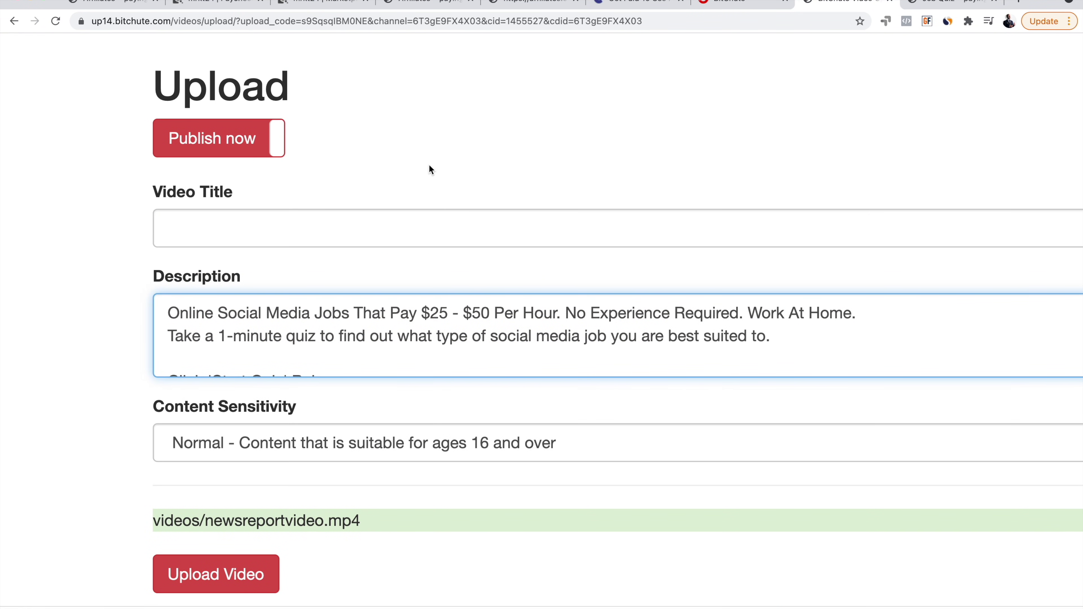
pyautogui.click(194, 227)
pyautogui.rightClick(186, 231)
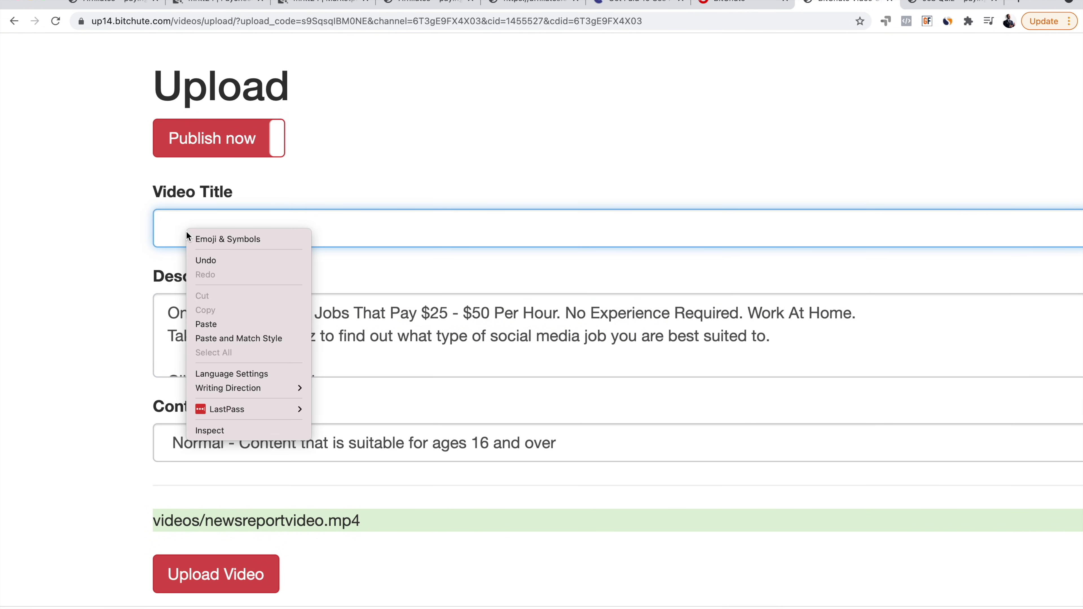
pyautogui.click(230, 324)
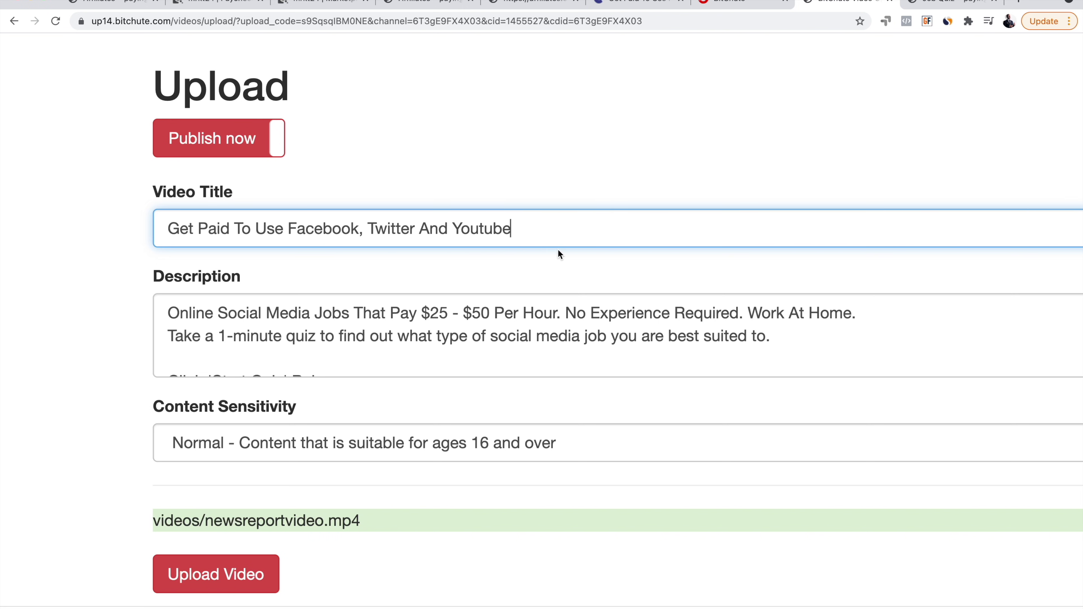
# - Change the beginning of the video title to "How To Get"
pyautogui.doubleClick(182, 229)
pyautogui.write('How to')
pyautogui.press('BackSpace')
pyautogui.press('BackSpace')
pyautogui.write('To Get')
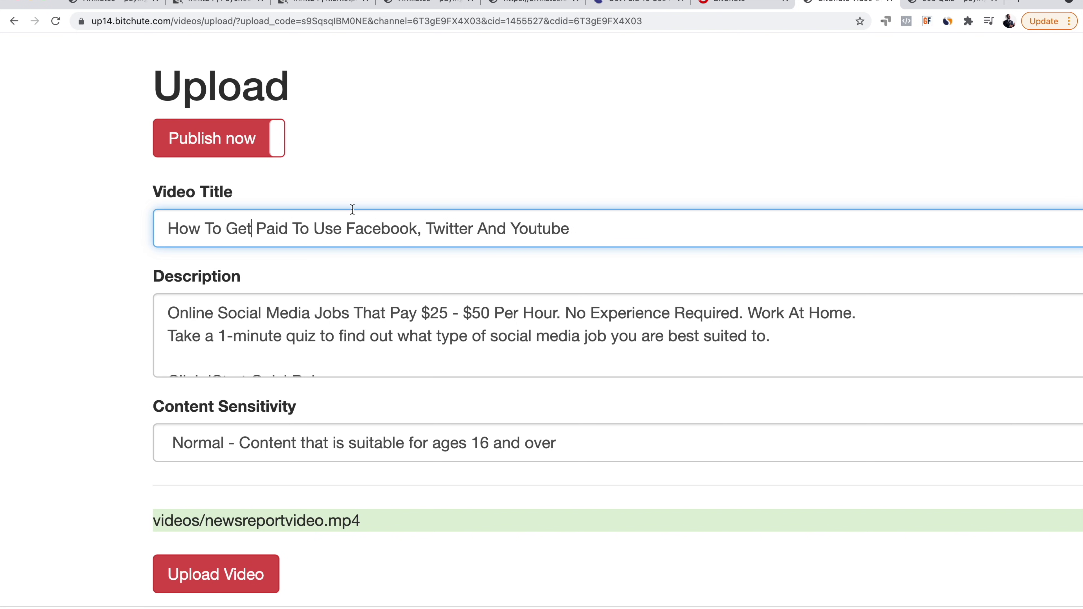
# - Replace the title's opening words before "To Use Facebook" with "This is How TO Earn Money While Chatting In"
pyautogui.click(283, 228)
pyautogui.keyDown('shift'); pyautogui.click(157, 232); pyautogui.keyUp('shift')
pyautogui.write('This is How T')
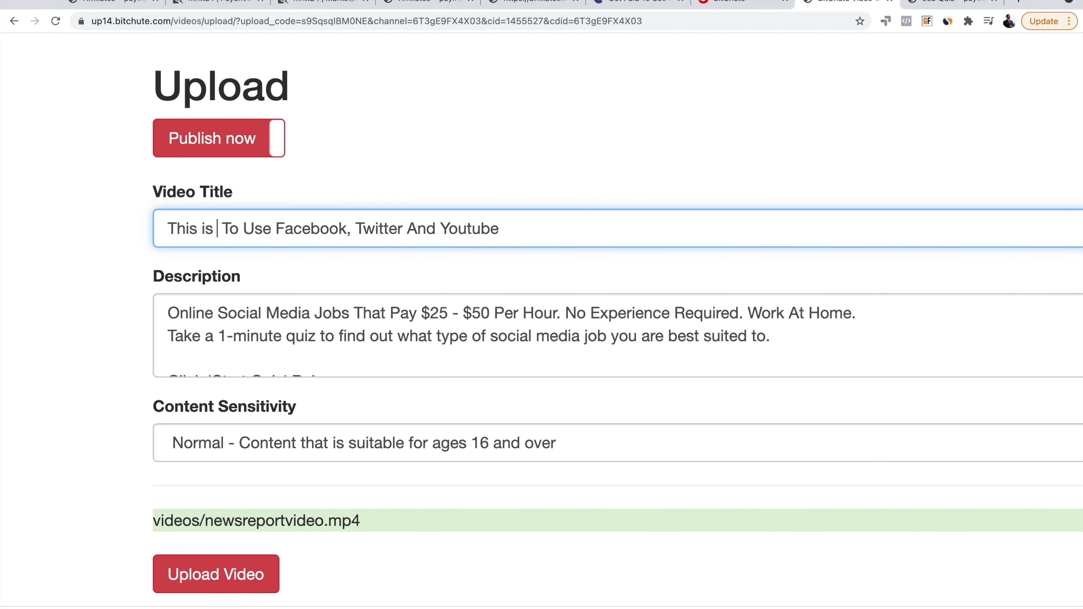
pyautogui.write('O Earn Money Whi')
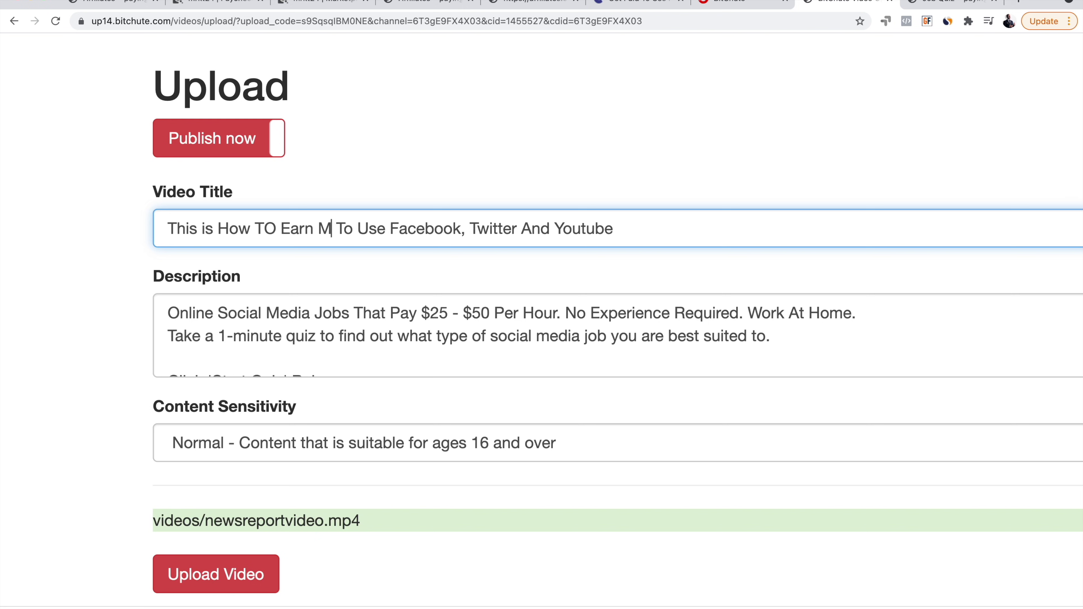
pyautogui.write('le Chatting')
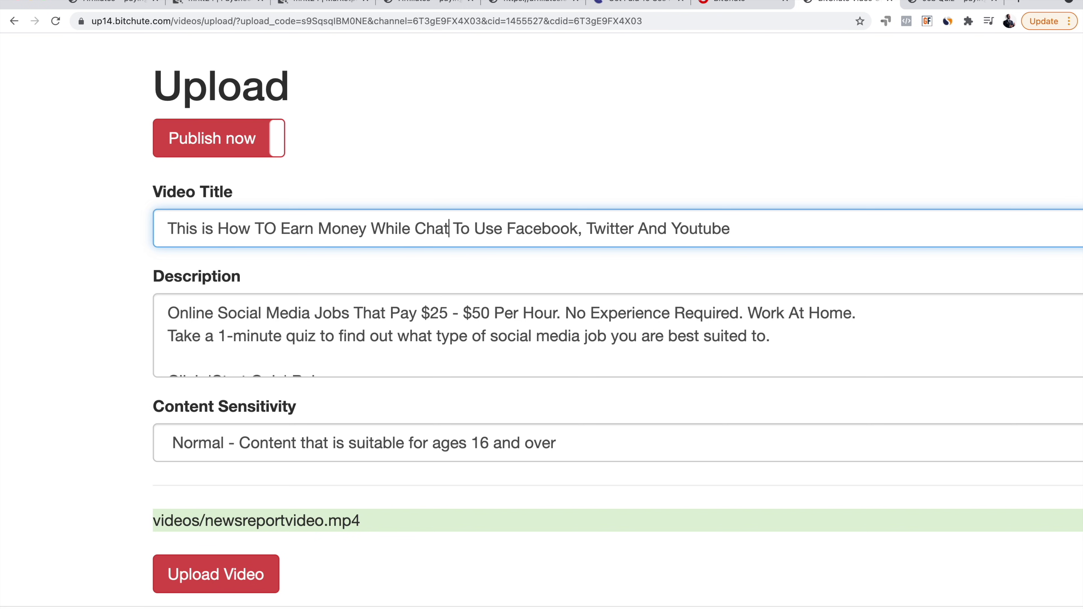
pyautogui.write(' In')
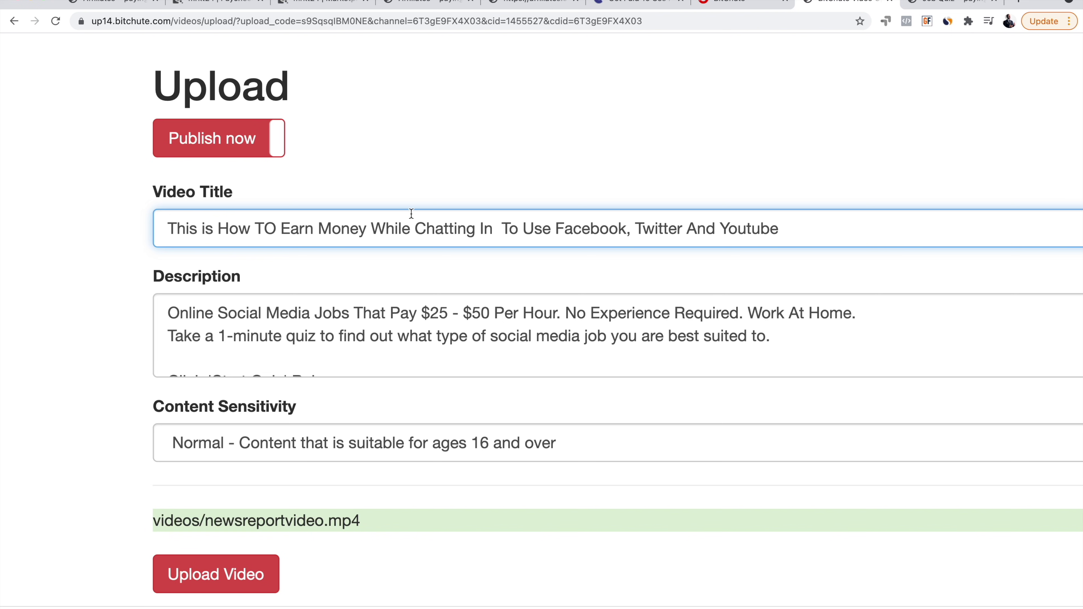
# - Remove everything after "Facebook" from the title and correct "TO" to "To"
pyautogui.moveTo(635, 233); pyautogui.dragTo(1056, 230)
pyautogui.press('BackSpace')
pyautogui.press('BackSpace')
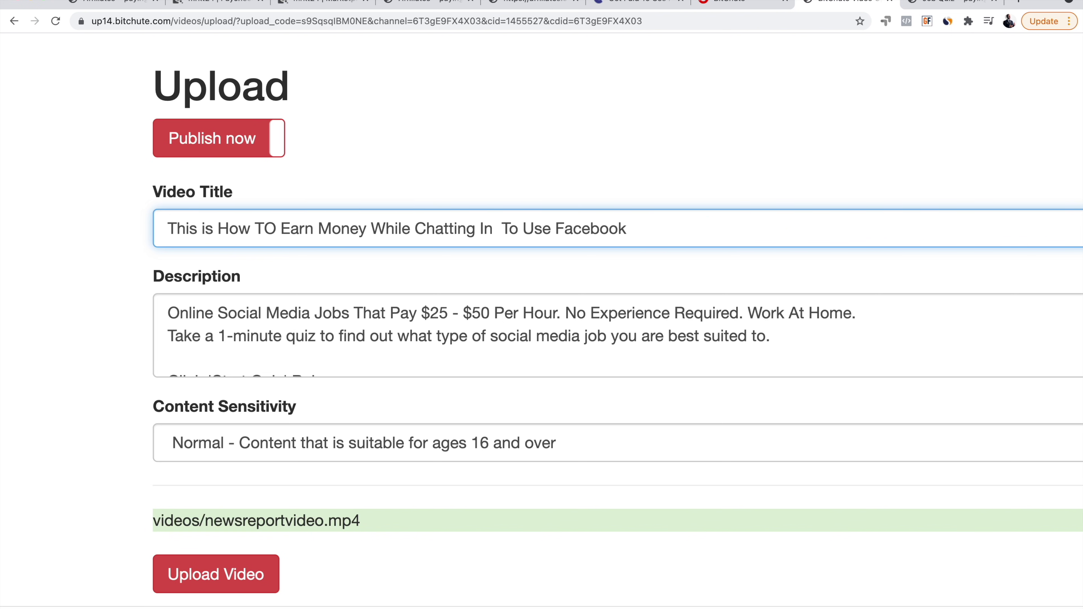
pyautogui.click(272, 222)
pyautogui.press('BackSpace')
pyautogui.write('o')
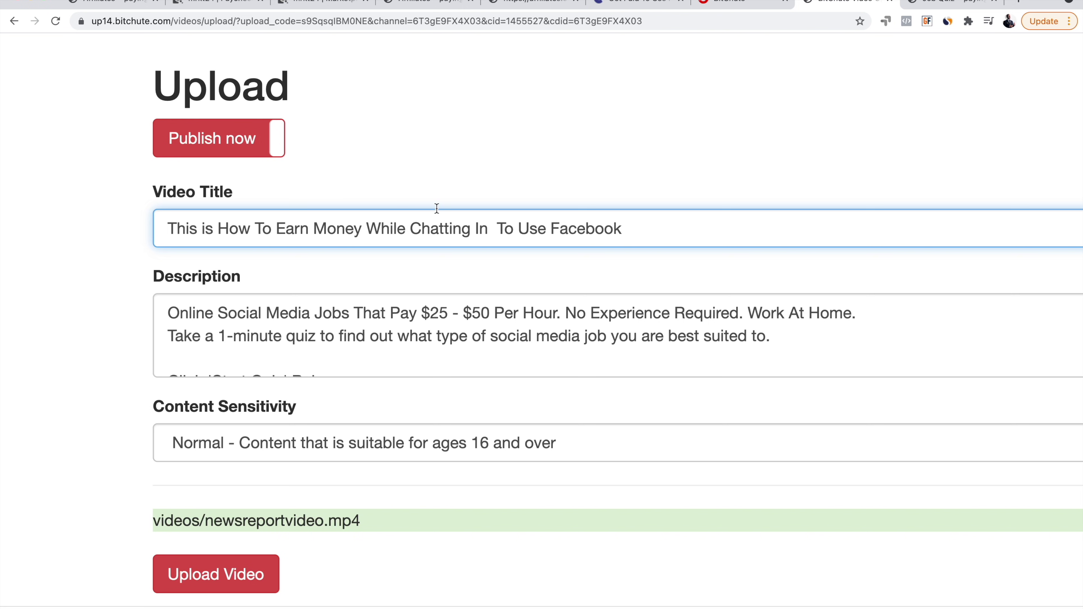
# - Reword the end of the title after "Chatting" as "on Facebook Whit Your Friends"
pyautogui.moveTo(547, 229); pyautogui.dragTo(472, 229)
pyautogui.write('on')
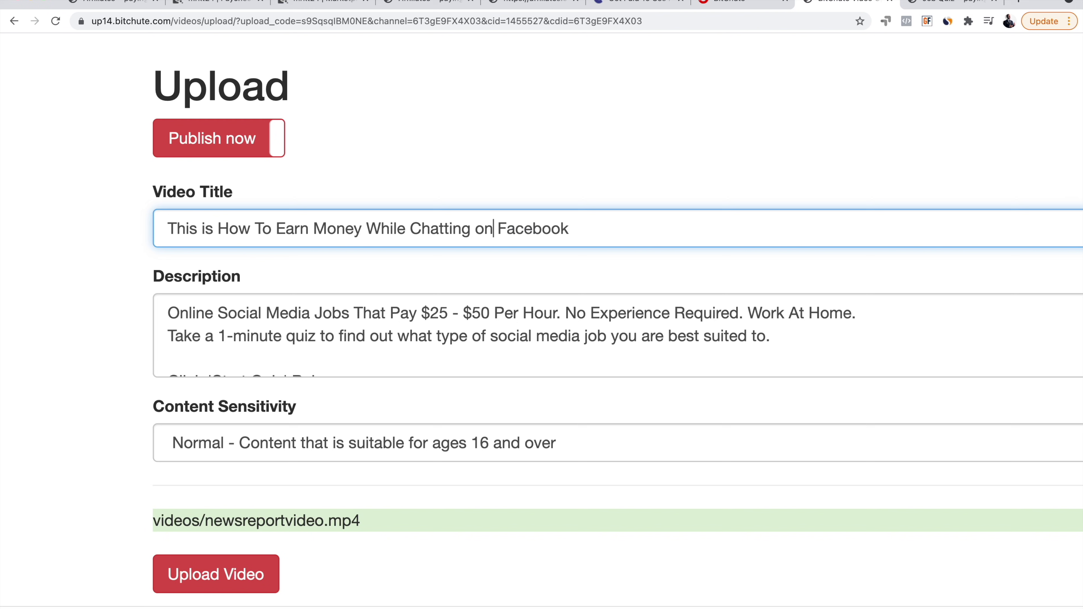
pyautogui.write(' Facebook Wiht Your Friends')
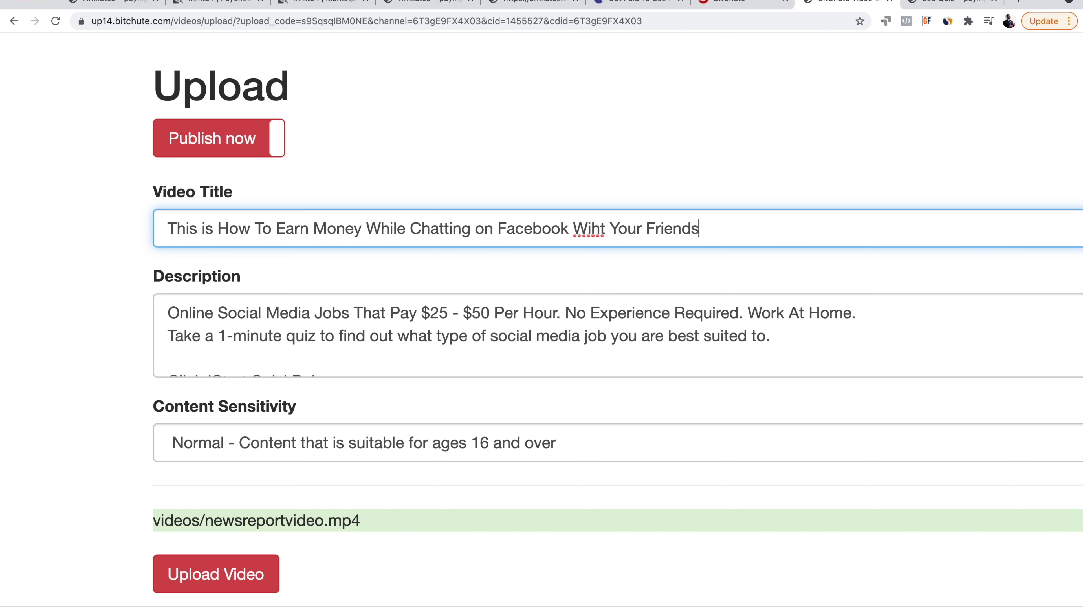
pyautogui.click(575, 226)
pyautogui.doubleClick(580, 227)
pyautogui.write('Whit')
pyautogui.click(733, 219)
# - Check the Content Sensitivity options and review the last lines of the description
pyautogui.press('super+0')
pyautogui.click(249, 300)
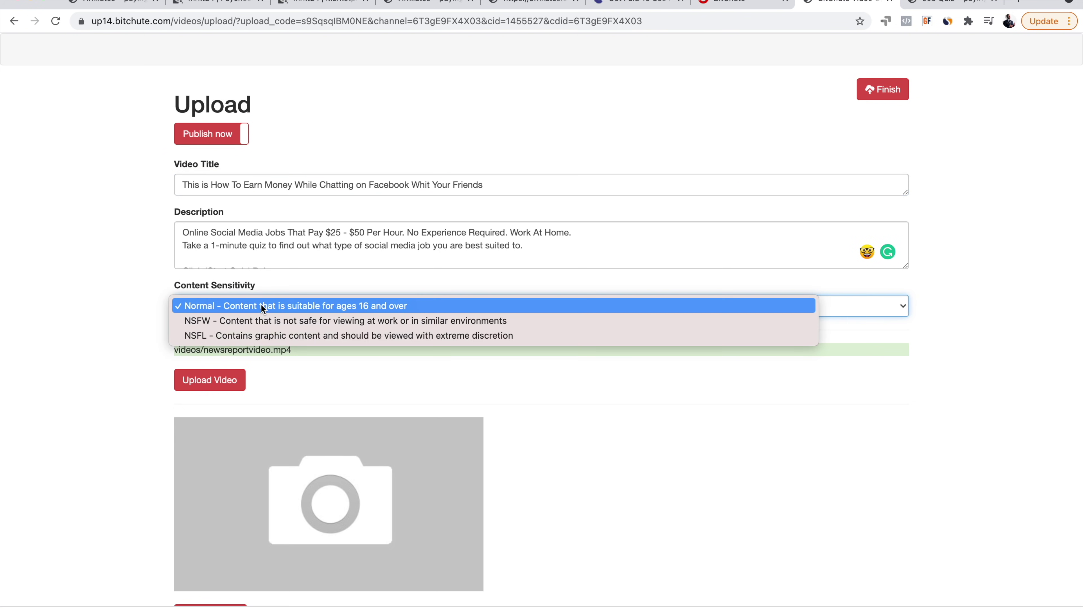
pyautogui.click(133, 291)
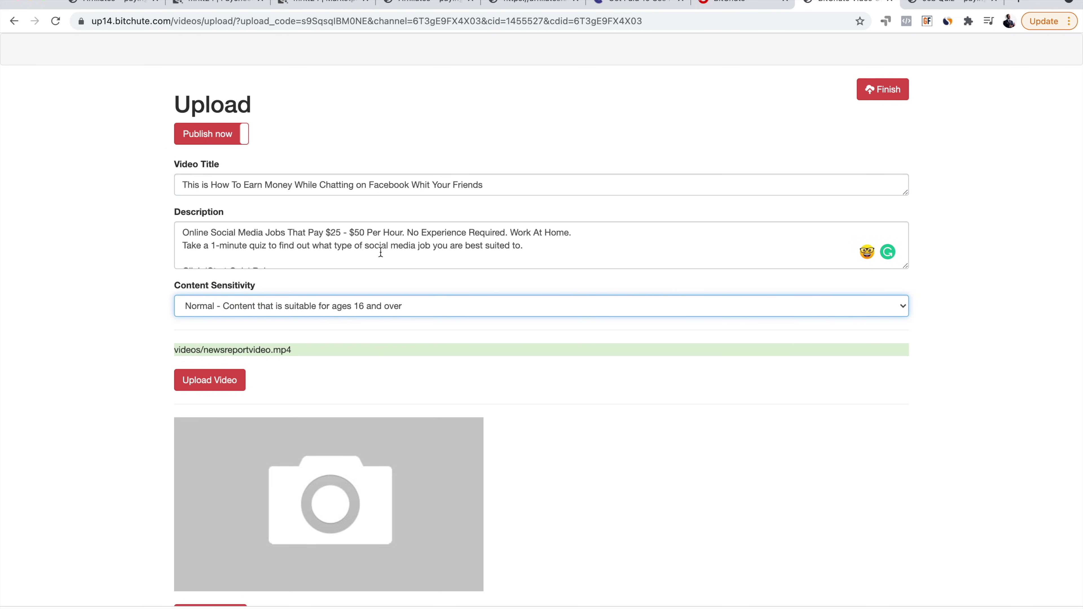
pyautogui.scroll(-1, 362, 251)
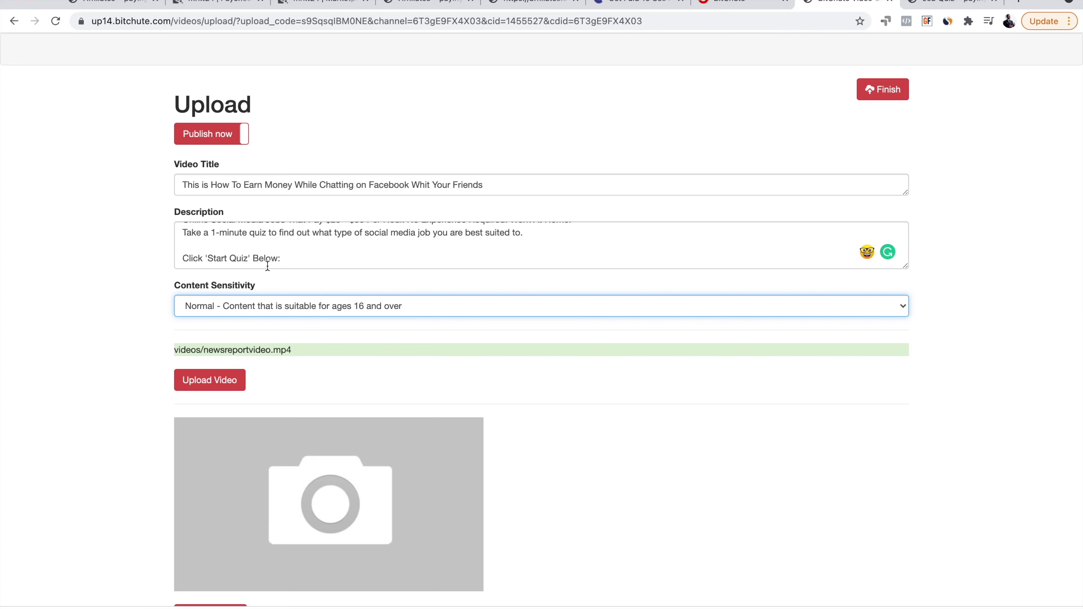
pyautogui.scroll(5, 267, 265)
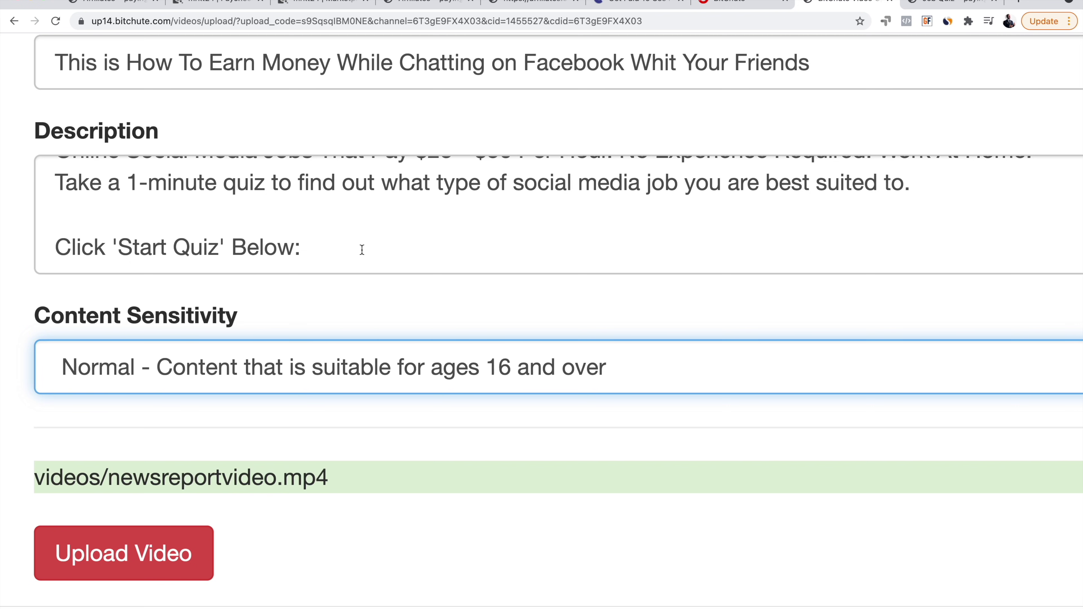
# - Switch to the ClickBank Marketplace, generate a fresh HopLink for the product, and copy the encrypted link
pyautogui.click(318, 4)
pyautogui.click(813, 231)
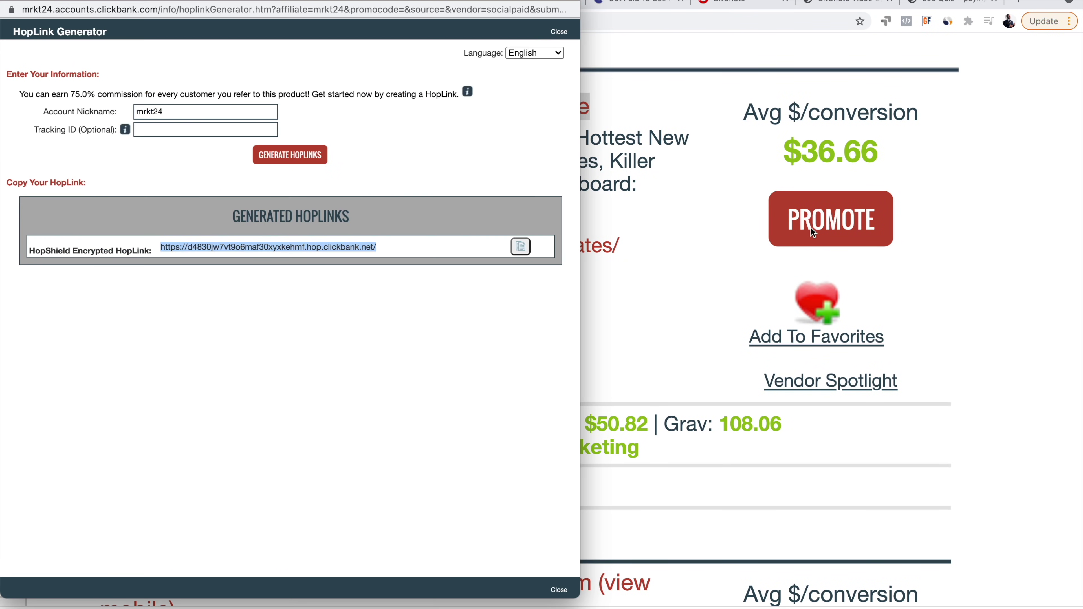
pyautogui.click(305, 160)
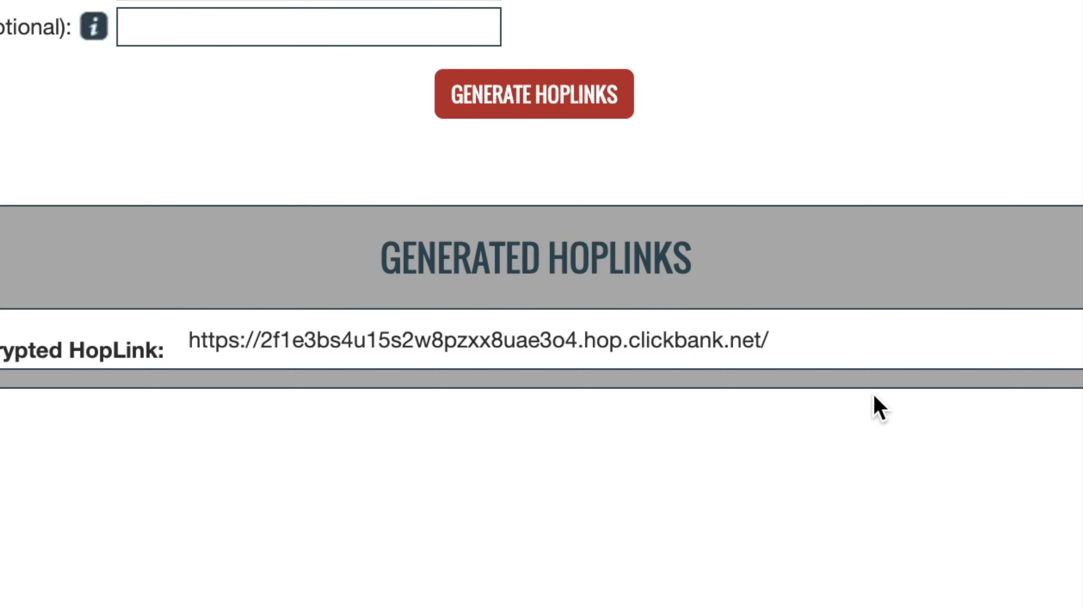
pyautogui.moveTo(764, 341); pyautogui.dragTo(190, 341)
pyautogui.rightClick(403, 340)
pyautogui.click(317, 273)
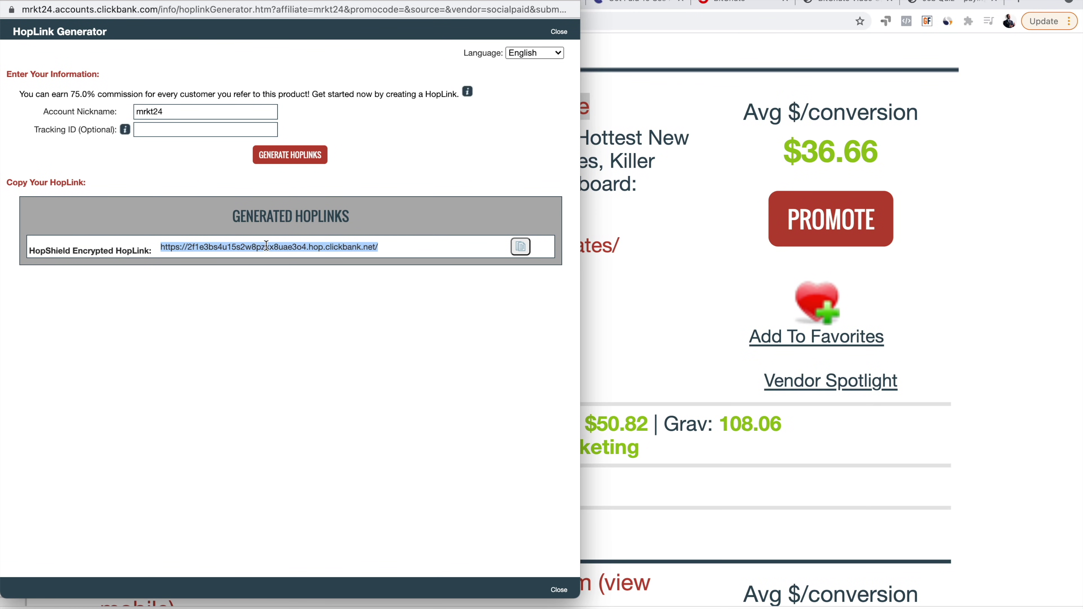
# - Switch to Bitly, shorten the copied encrypted HopLink, and copy the resulting short link
pyautogui.click(265, 245)
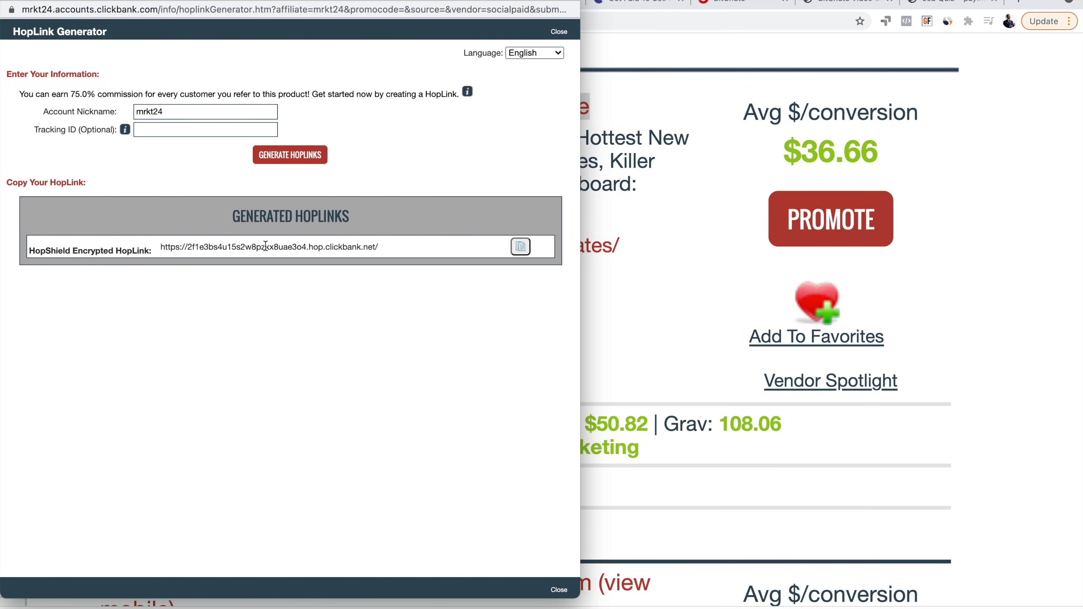
pyautogui.hscroll(10, 265, 246)
pyautogui.hscroll(-10, 265, 246)
pyautogui.scroll(-5, 265, 246)
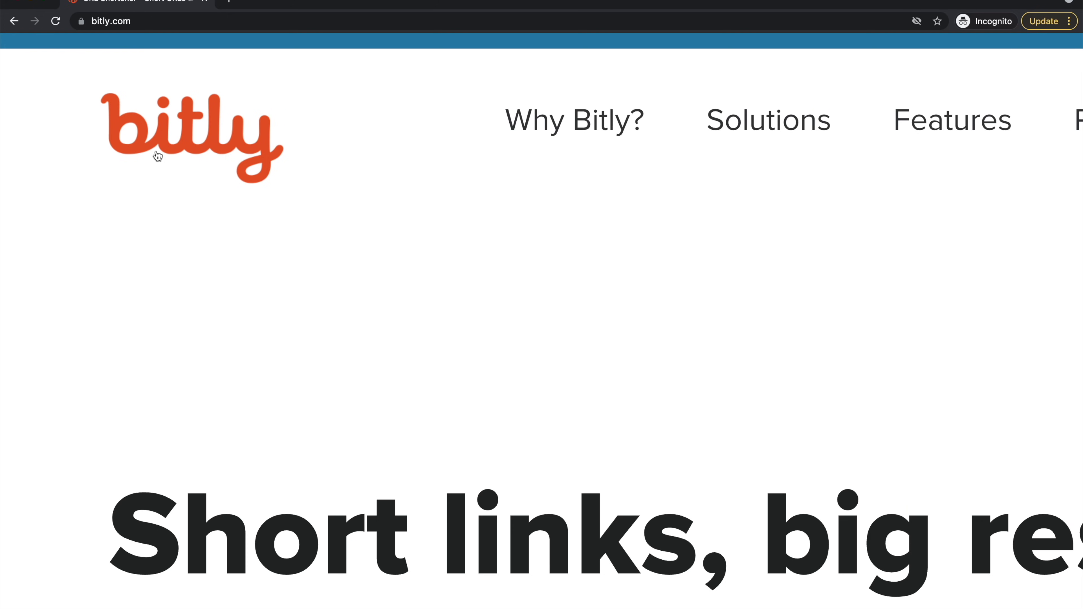
pyautogui.scroll(-1, 439, 405)
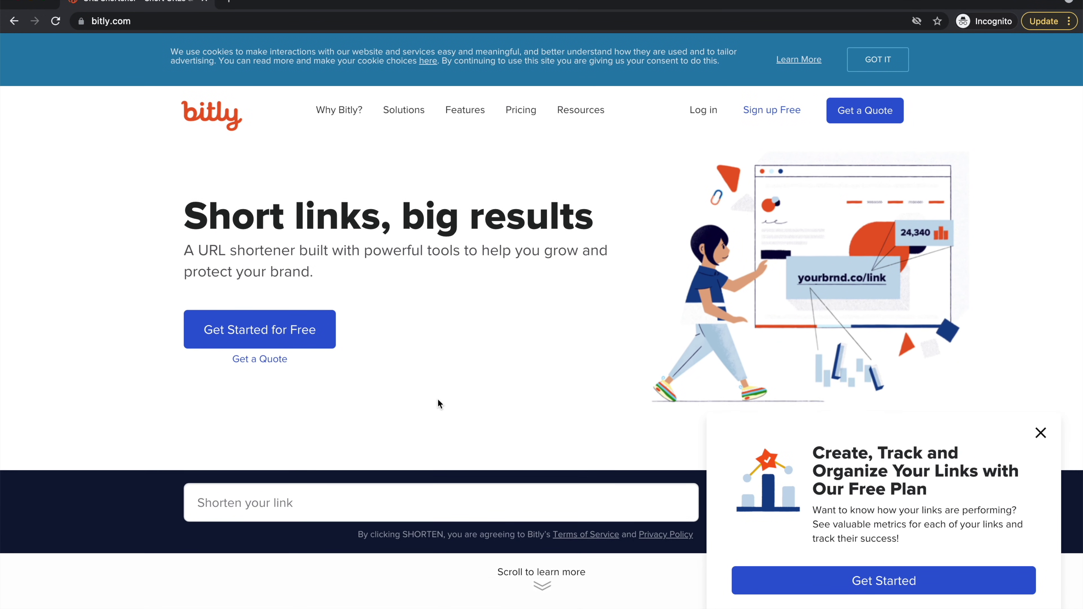
pyautogui.scroll(-5, 439, 404)
pyautogui.rightClick(241, 336)
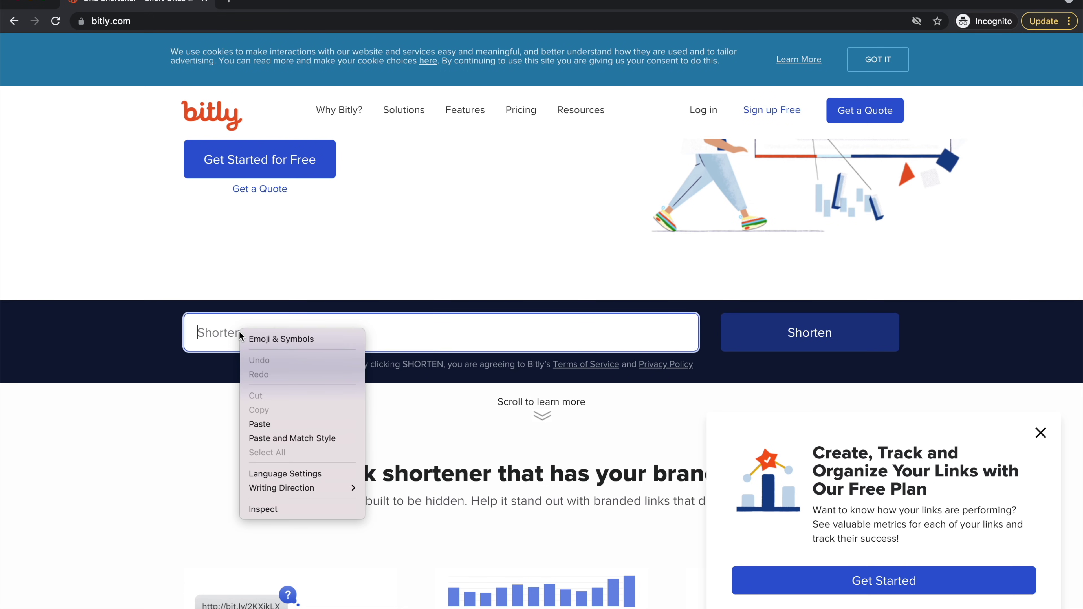
pyautogui.click(273, 424)
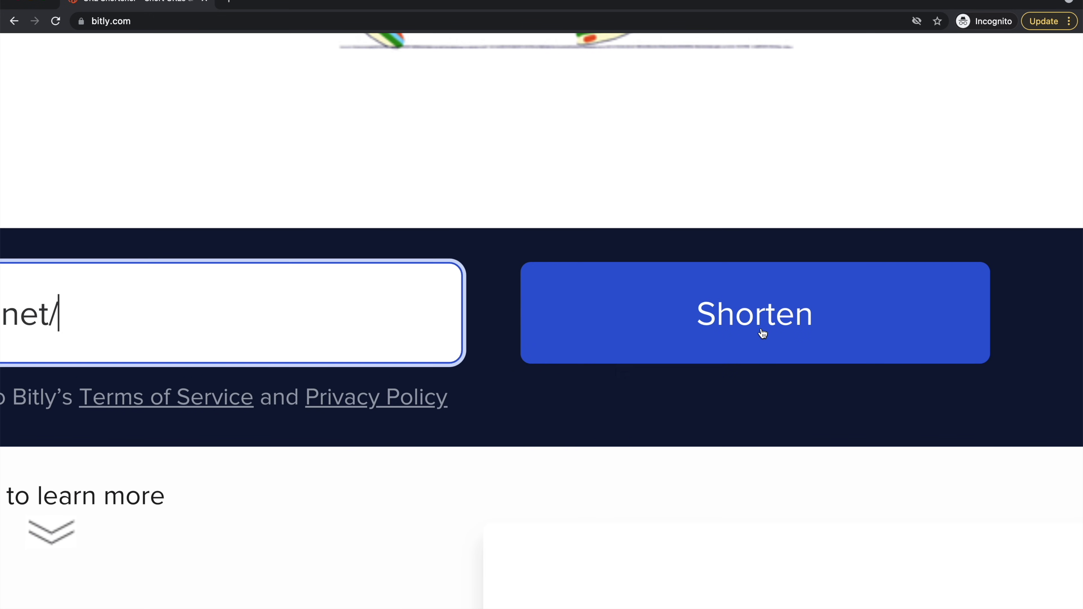
pyautogui.click(812, 340)
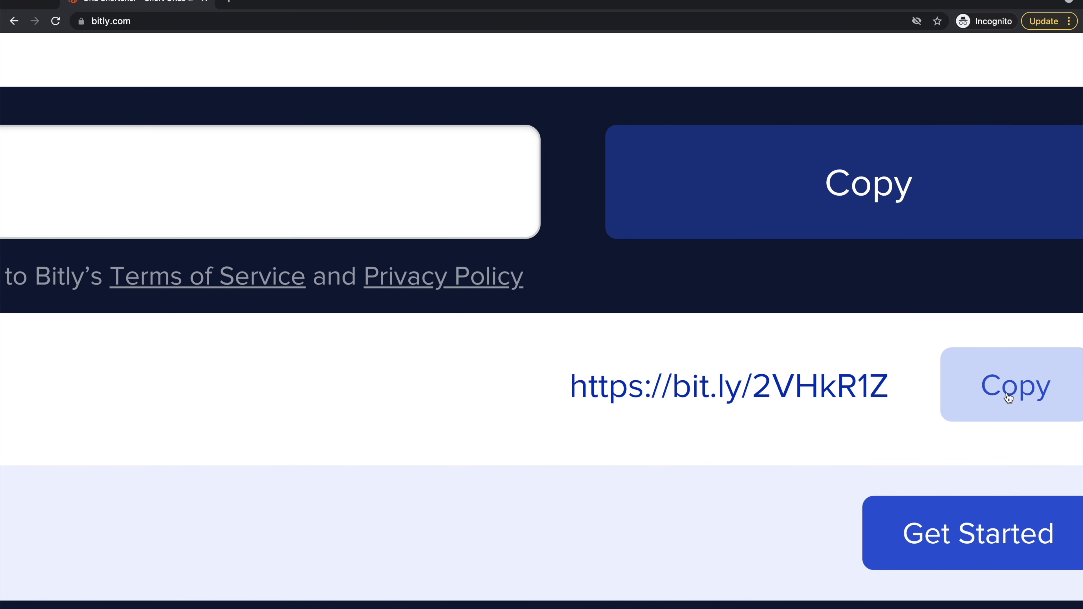
pyautogui.click(864, 404)
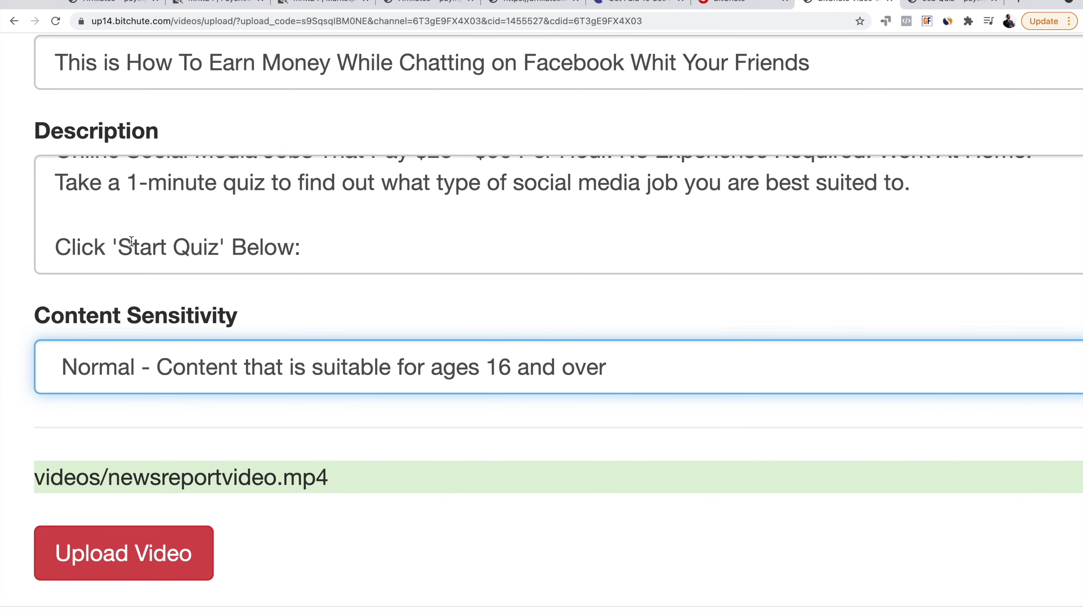
# - In the description's last line, replace the opening quote mark with "To" and insert "The" before "Quiz"
pyautogui.click(117, 241)
pyautogui.press('BackSpace')
pyautogui.write('To')
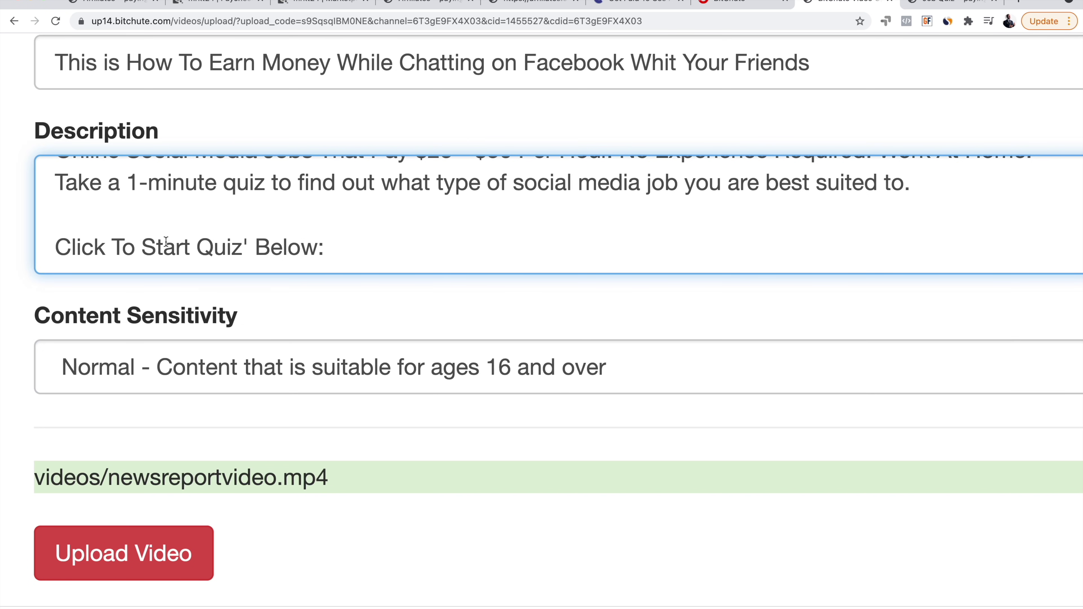
pyautogui.click(252, 243)
pyautogui.press('Left')
pyautogui.press('Left')
pyautogui.press('Left')
pyautogui.press('Left')
pyautogui.press('Left')
pyautogui.write('The')
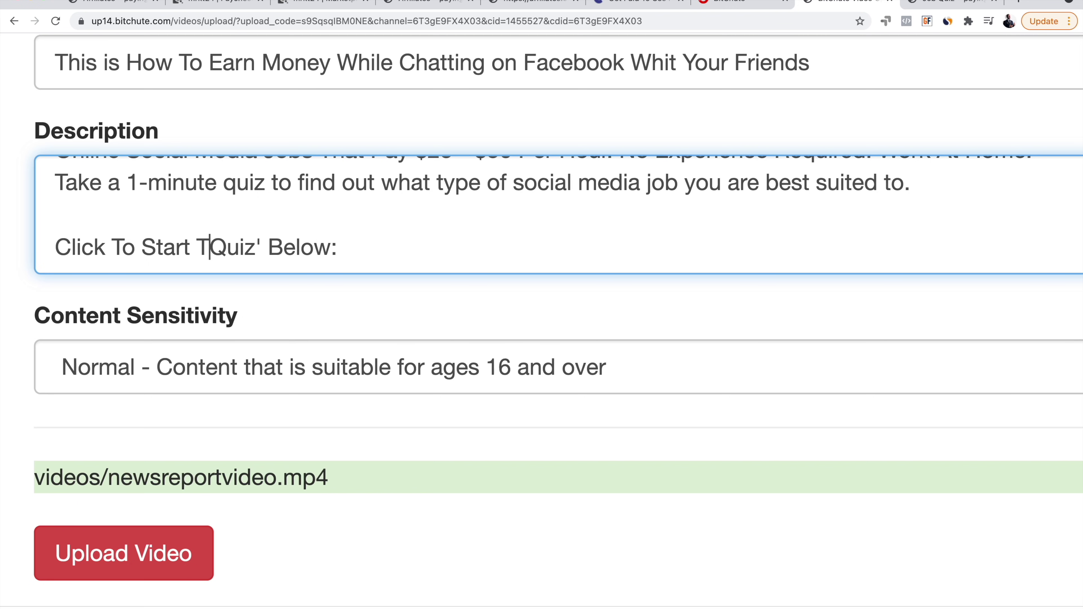
# - Remove the closing quote mark and "Below" after "Quiz" so the line reads "Click To Start The Quiz:"
pyautogui.click(397, 245)
pyautogui.hotkey('shift', 'Left')
pyautogui.hotkey('shift', 'Left')
pyautogui.hotkey('shift', 'Left')
pyautogui.hotkey('shift', 'Left')
pyautogui.hotkey('shift', 'Left')
pyautogui.hotkey('shift', 'Left')
pyautogui.hotkey('shift', 'Left')
pyautogui.hotkey('shift', 'Left')
pyautogui.press('BackSpace')
pyautogui.press('BackSpace')
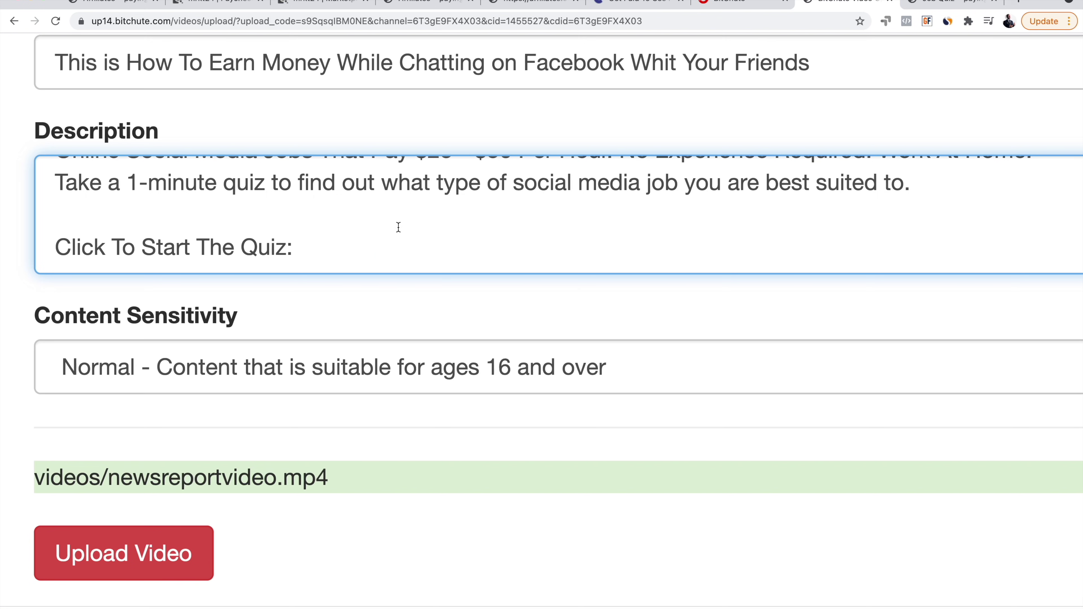
# - Paste the shortened link after "Quiz:" and insert "Here" after "Click" in the description's last line
pyautogui.rightClick(313, 247)
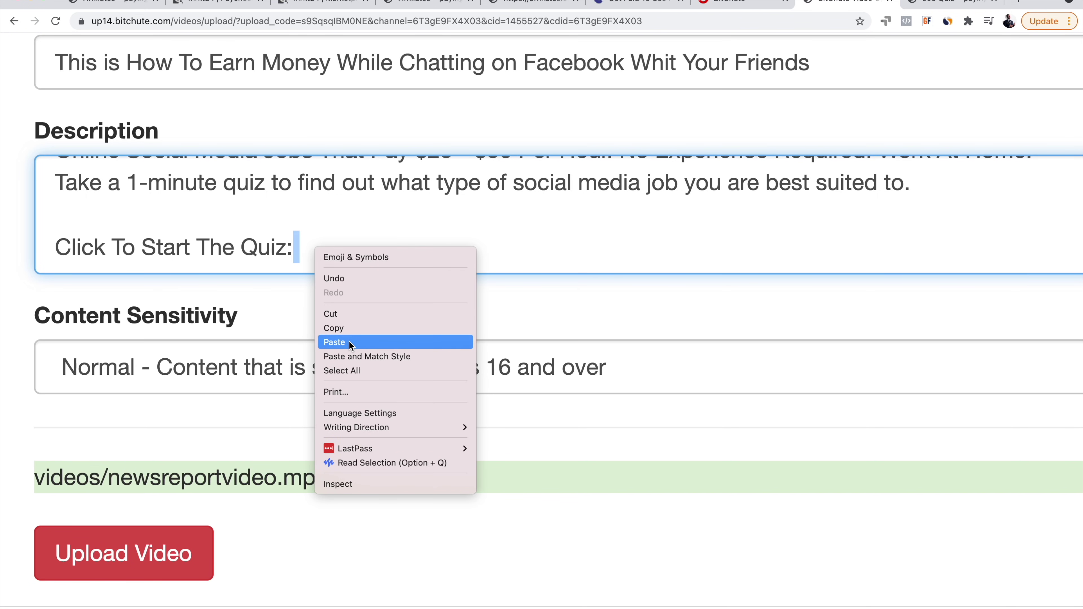
pyautogui.click(334, 342)
pyautogui.click(291, 247)
pyautogui.click(110, 247)
pyautogui.write('Here')
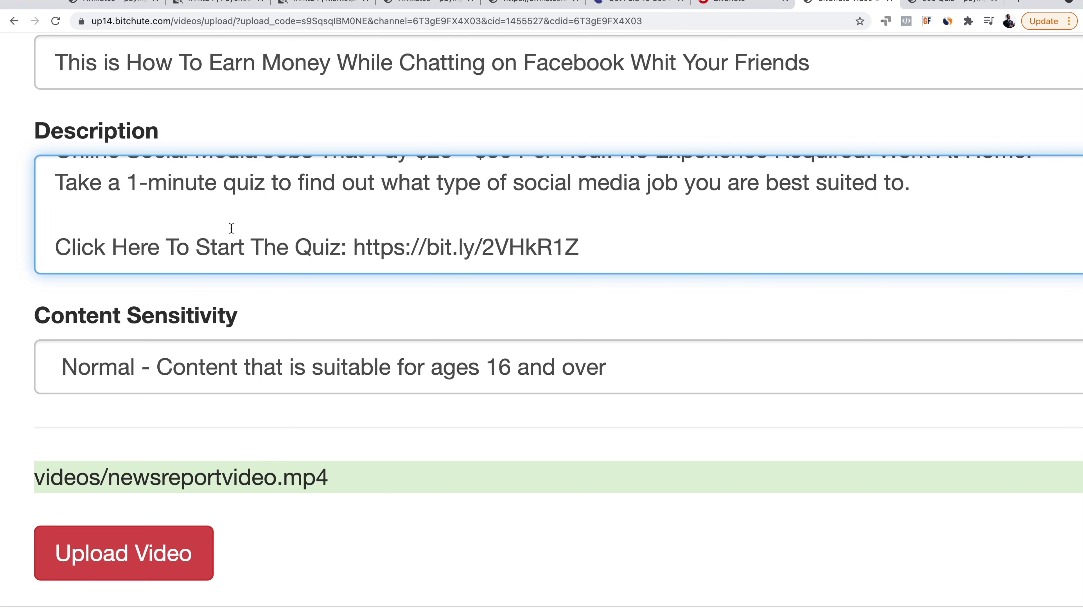
pyautogui.press('super+0')
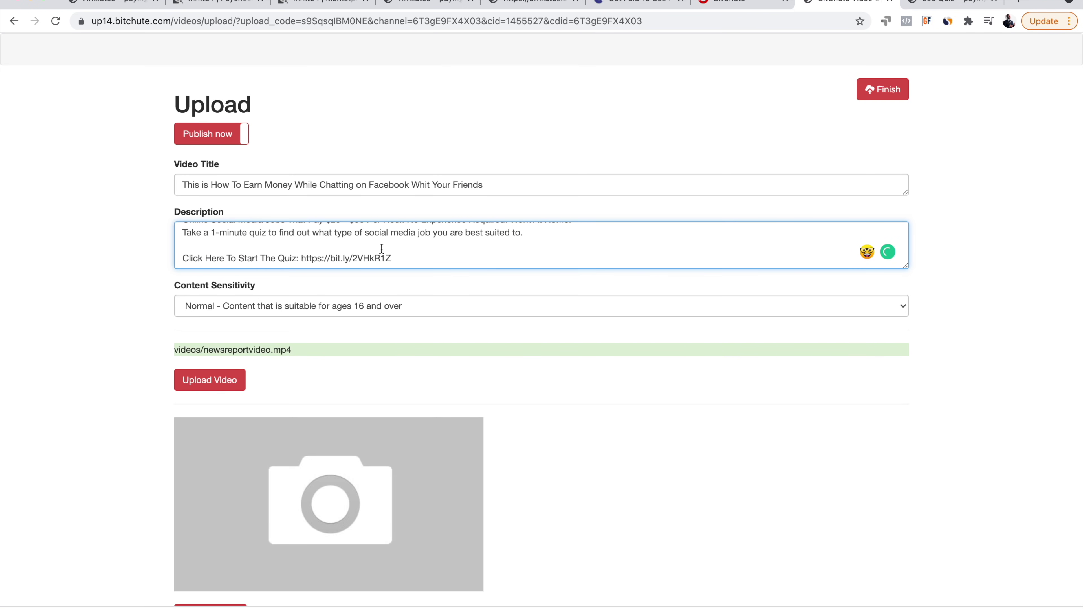
pyautogui.scroll(1, 381, 251)
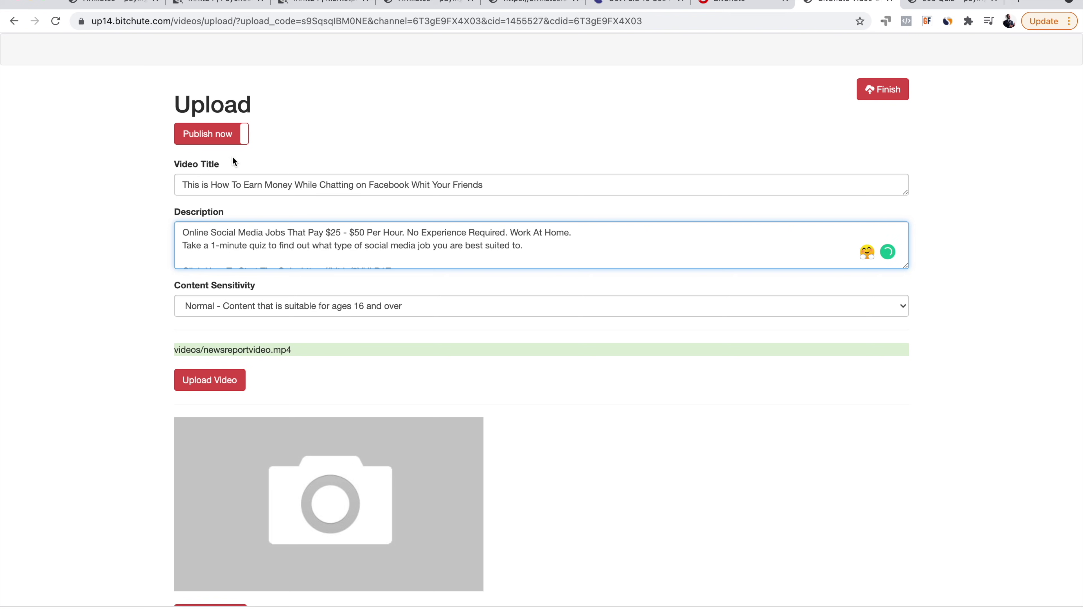
pyautogui.scroll(-2, 552, 313)
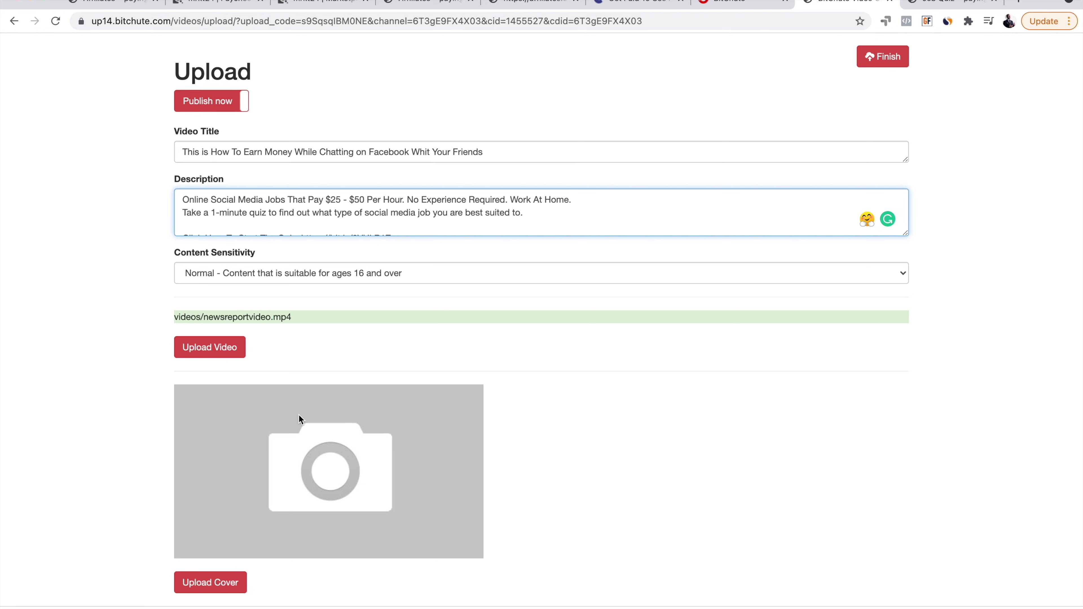
# - Switch to newsreportvideo.mp4 and seek to the 0:44 frame of the woman with the laptop for the cover
pyautogui.click(532, 4)
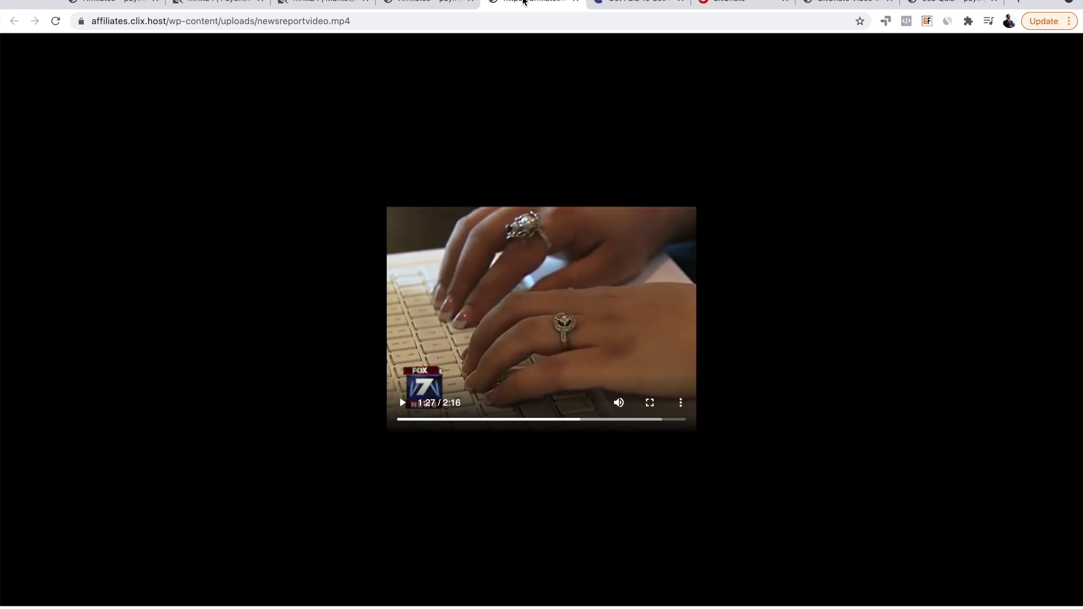
pyautogui.click(606, 420)
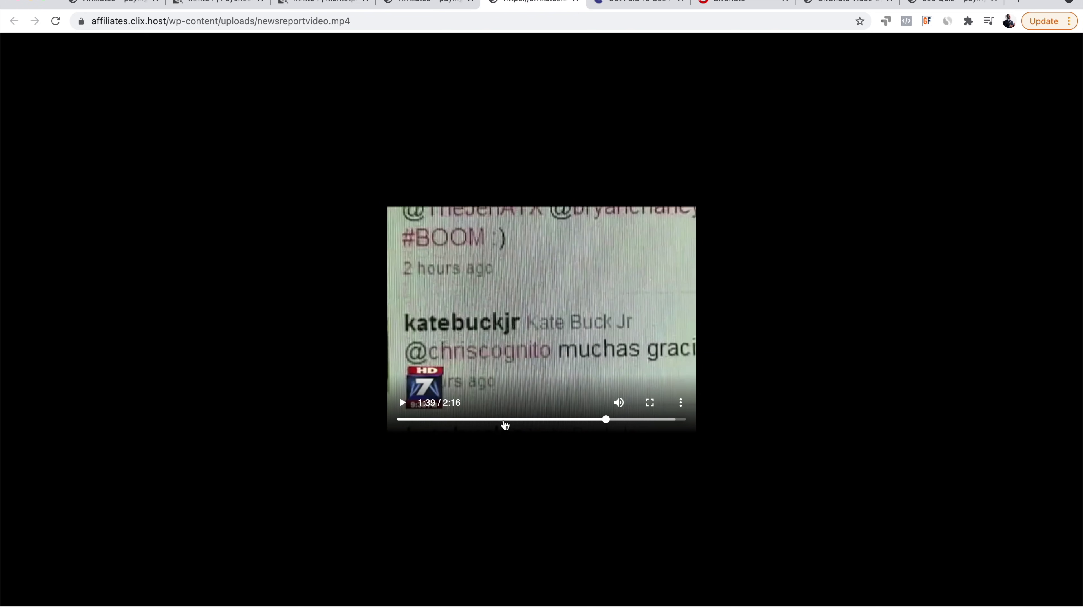
pyautogui.click(493, 423)
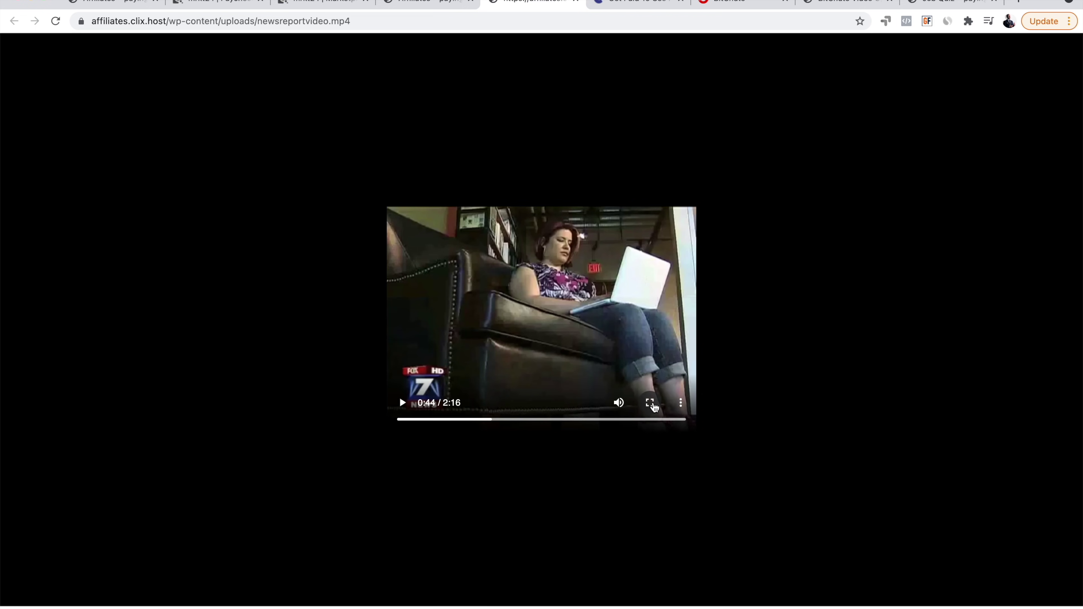
pyautogui.click(651, 403)
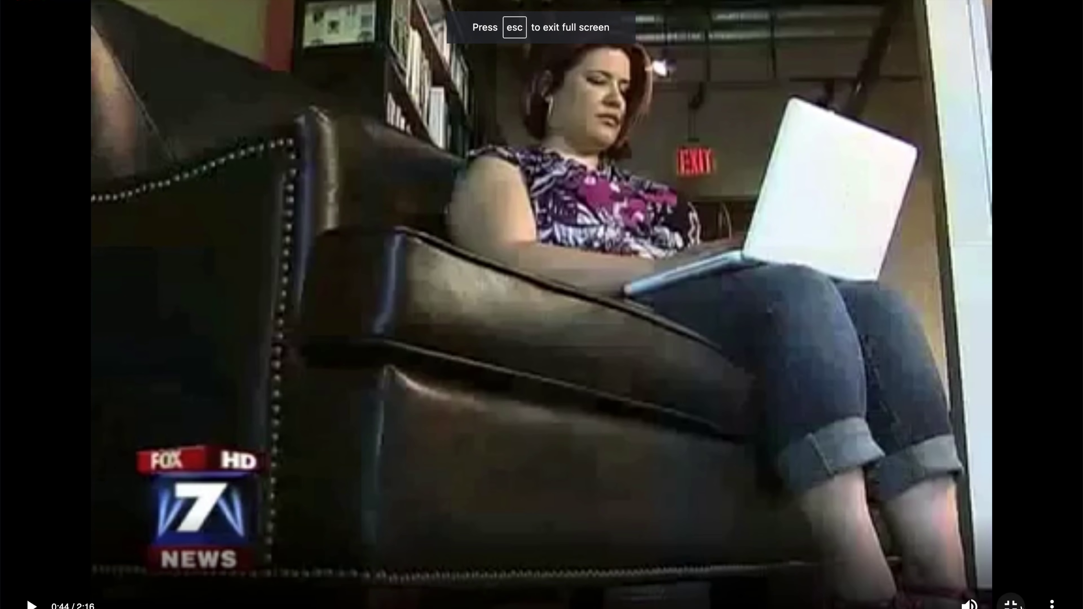
pyautogui.click(1010, 603)
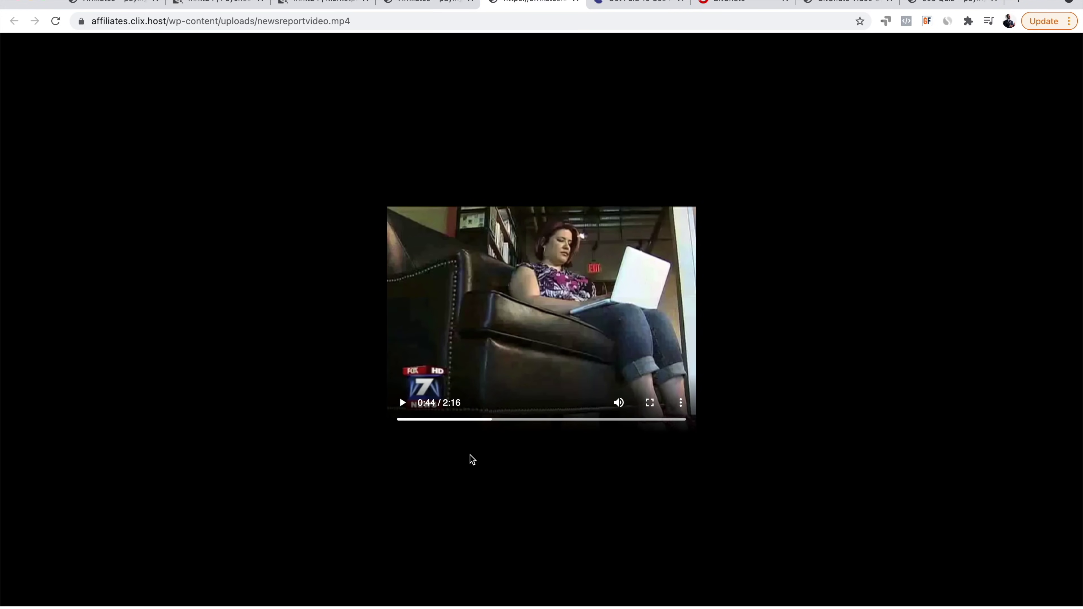
# - Capture a screenshot framed around the video picture, excluding the playback bar, and save it
pyautogui.press('super+shift+5')
pyautogui.moveTo(327, 437); pyautogui.dragTo(496, 273)
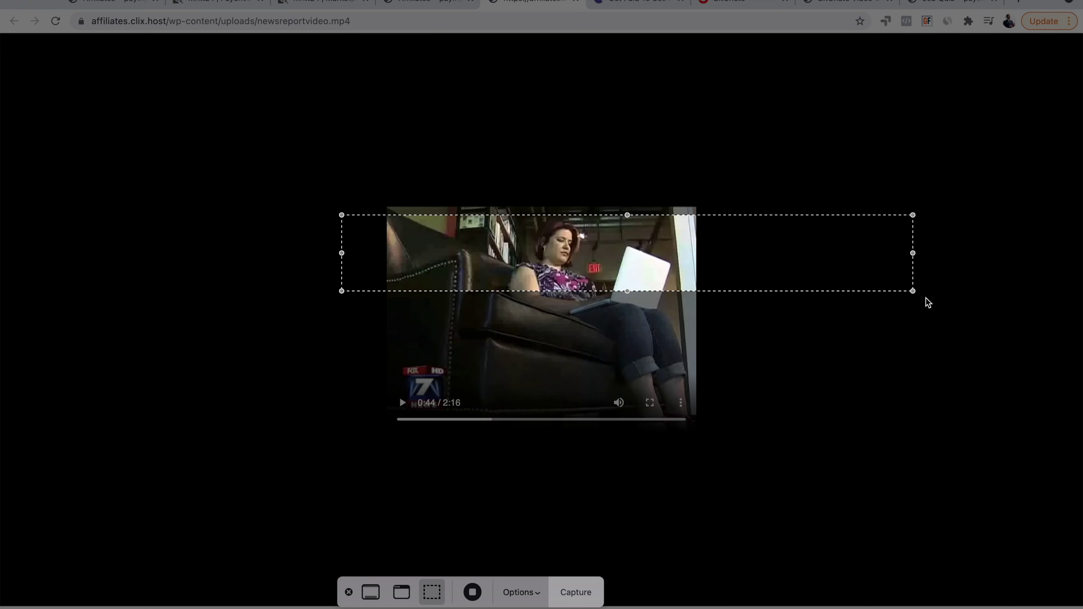
pyautogui.moveTo(913, 291); pyautogui.dragTo(632, 361)
pyautogui.moveTo(551, 343); pyautogui.dragTo(598, 332)
pyautogui.moveTo(517, 295); pyautogui.dragTo(517, 295)
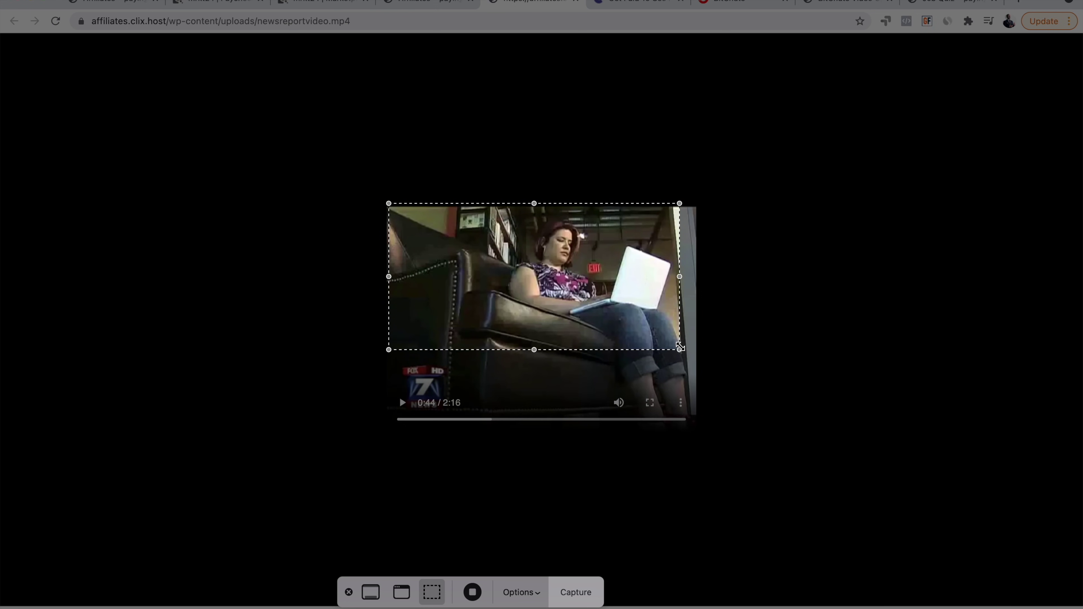
pyautogui.moveTo(679, 346); pyautogui.dragTo(695, 400)
pyautogui.click(574, 593)
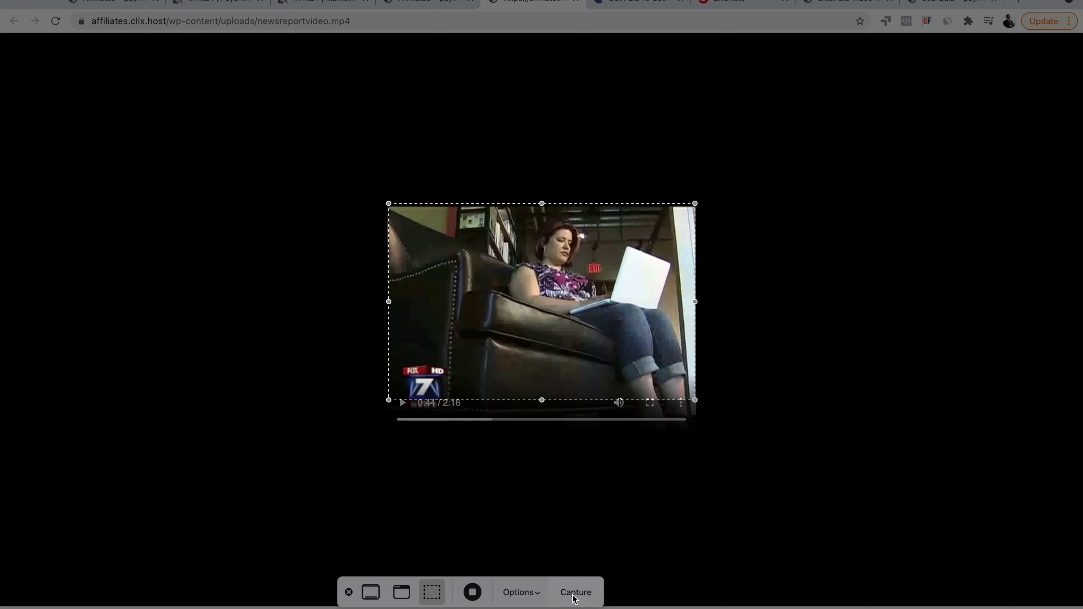
pyautogui.click(1045, 598)
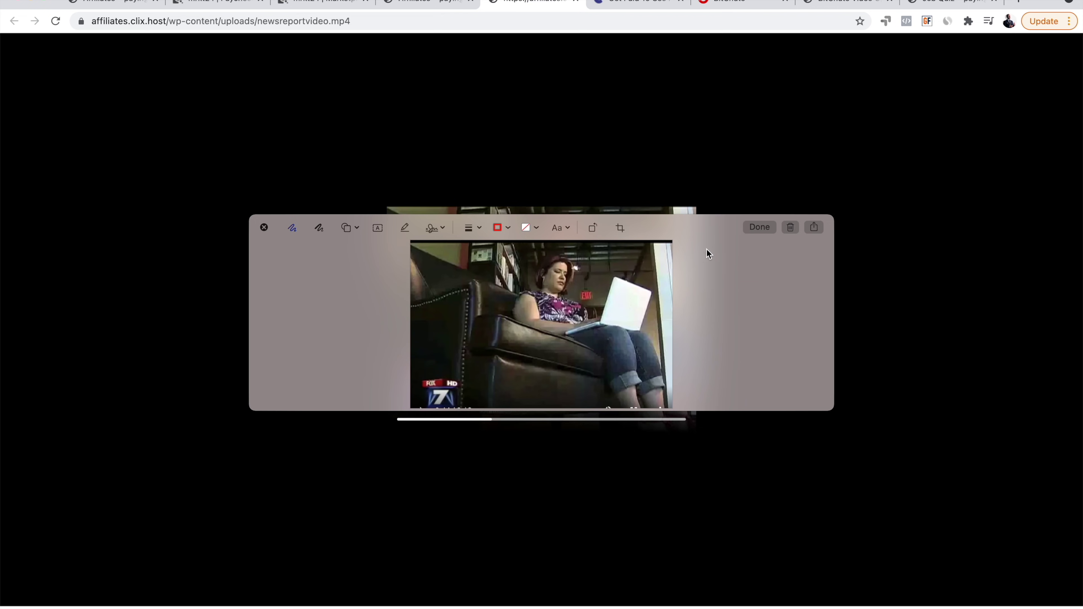
pyautogui.click(760, 227)
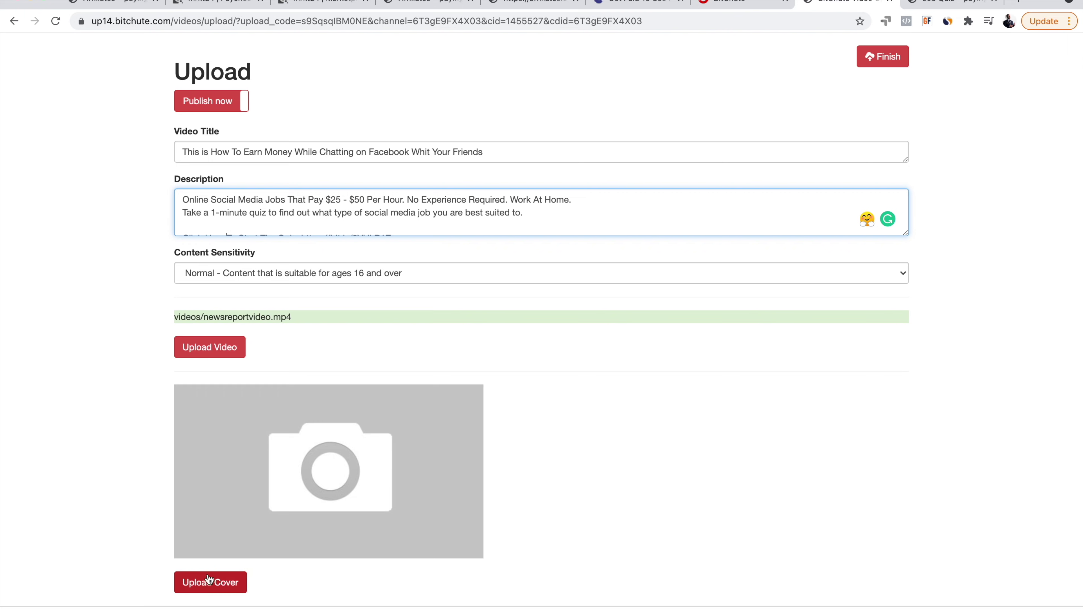
# - Upload the captured video frame as the cover image on the BitChute upload page
pyautogui.scroll(5, 208, 584)
pyautogui.click(256, 525)
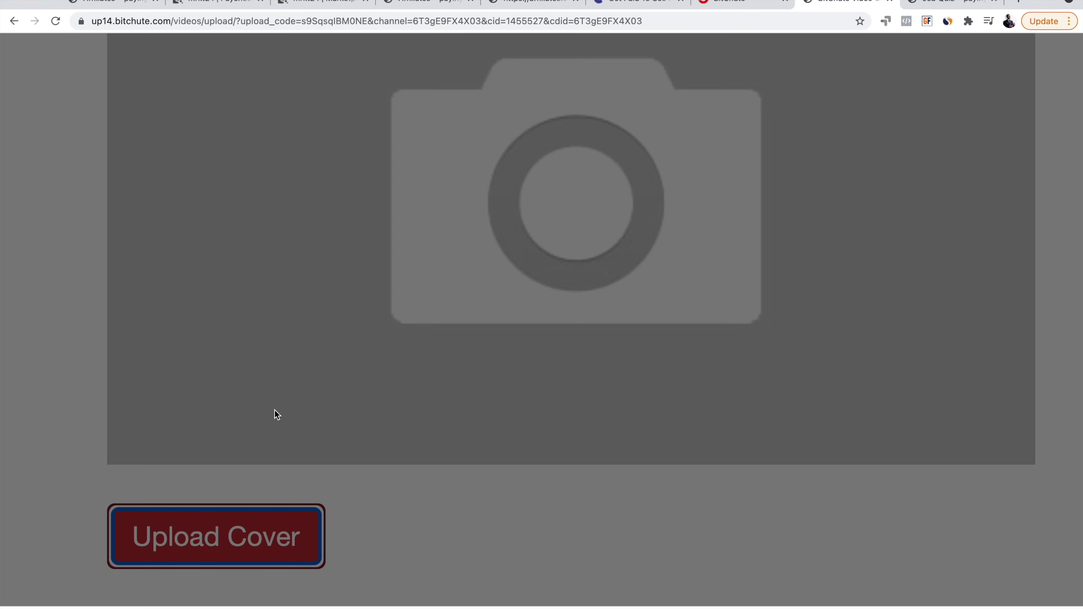
pyautogui.scroll(-5, 428, 352)
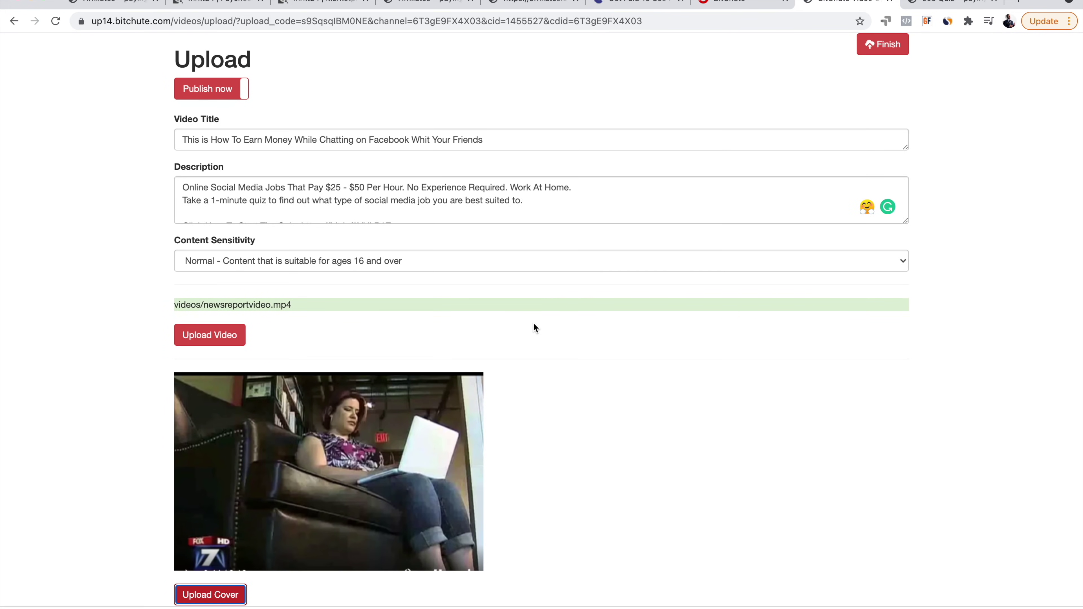
# - Finish the BitChute upload with the video set to Publish now
pyautogui.scroll(2, 534, 327)
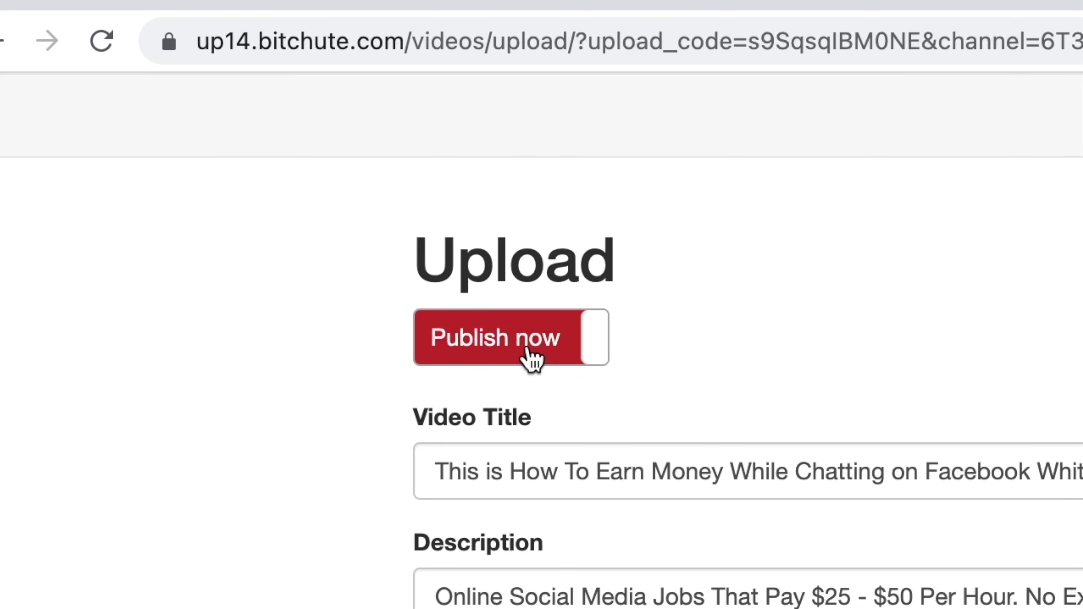
pyautogui.click(531, 359)
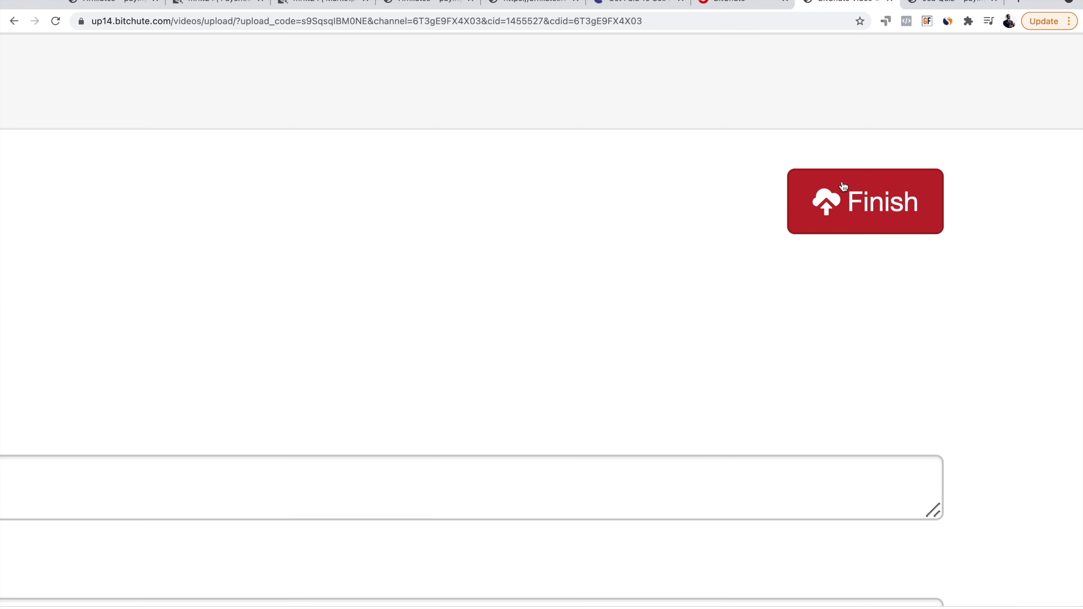
pyautogui.click(843, 186)
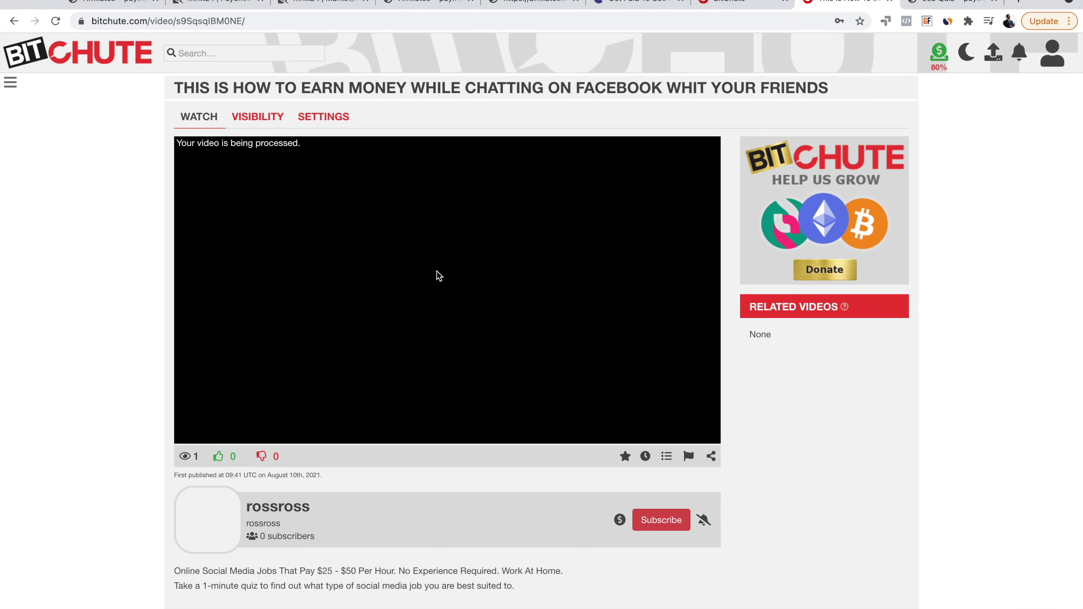
# - Examine the published video page, checking its title, description, quiz link, category and sensitivity
pyautogui.scroll(-6, 437, 271)
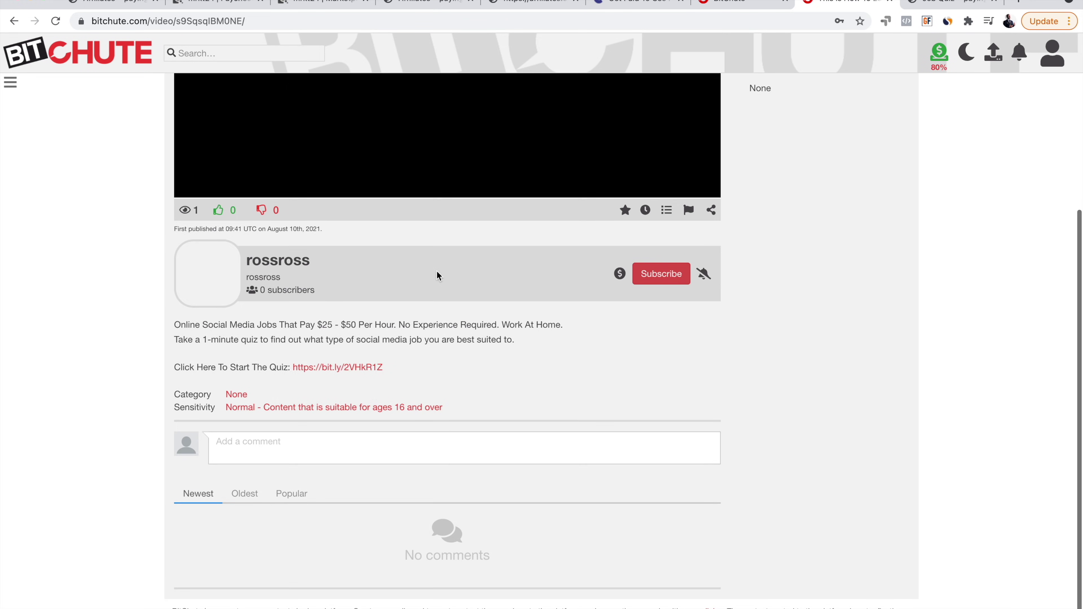
pyautogui.scroll(6, 436, 271)
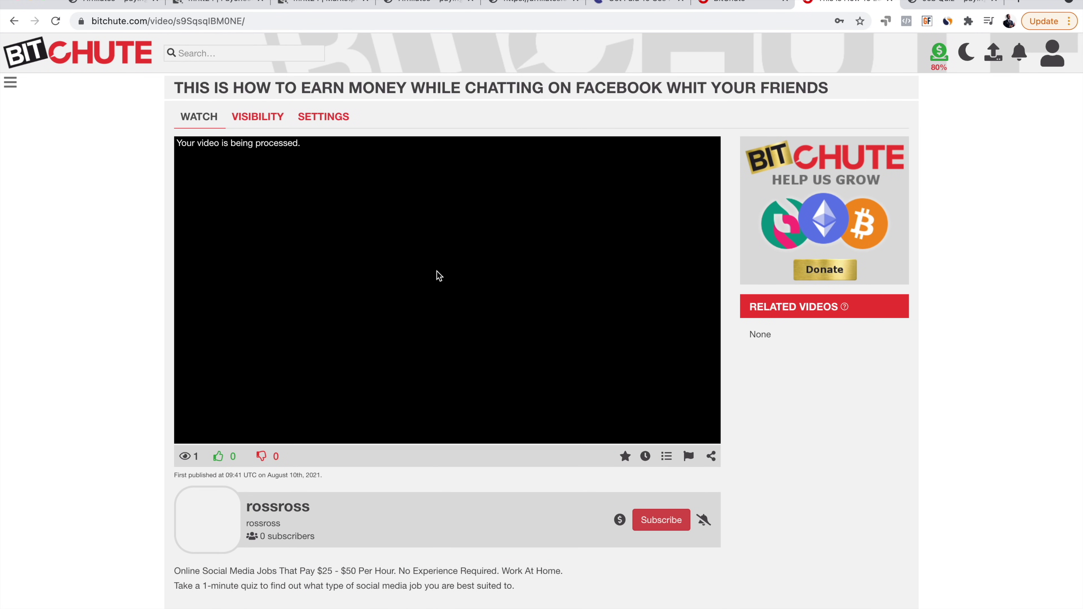
pyautogui.scroll(-3, 437, 271)
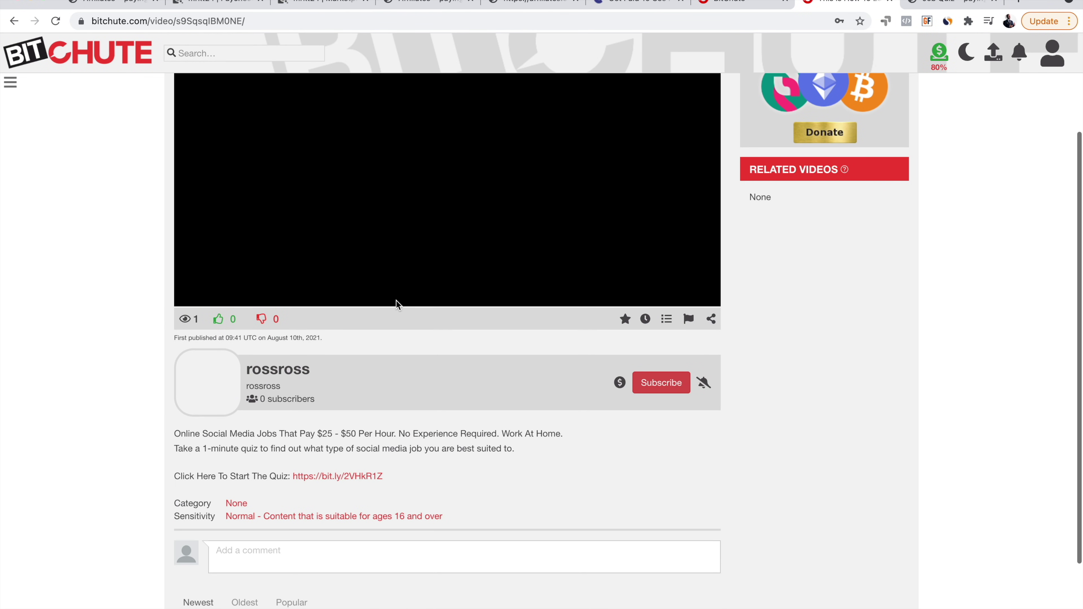
pyautogui.scroll(5, 380, 418)
pyautogui.scroll(-3, 379, 418)
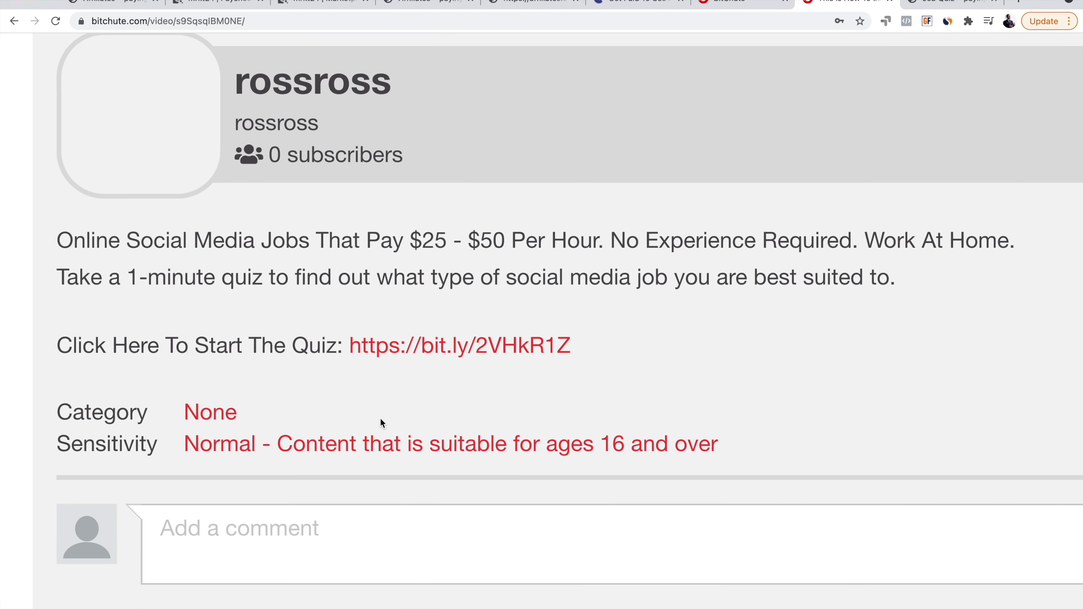
pyautogui.hscroll(-2, 380, 418)
pyautogui.scroll(-3, 556, 372)
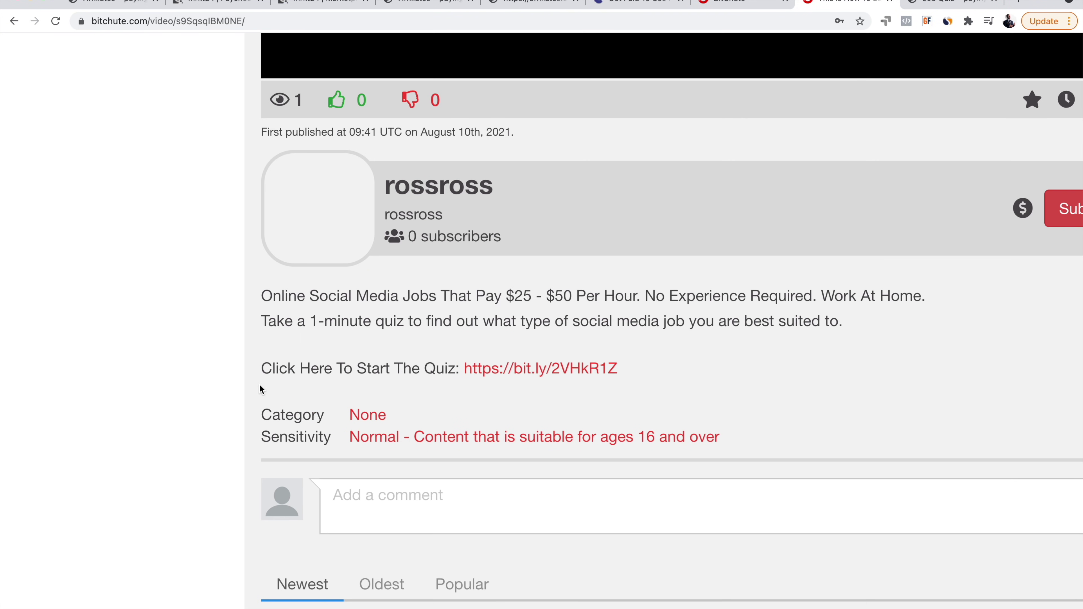
# - Test the shortened quiz link in the published video's description and review the Paying Social Media Jobs quiz landing page
pyautogui.click(539, 376)
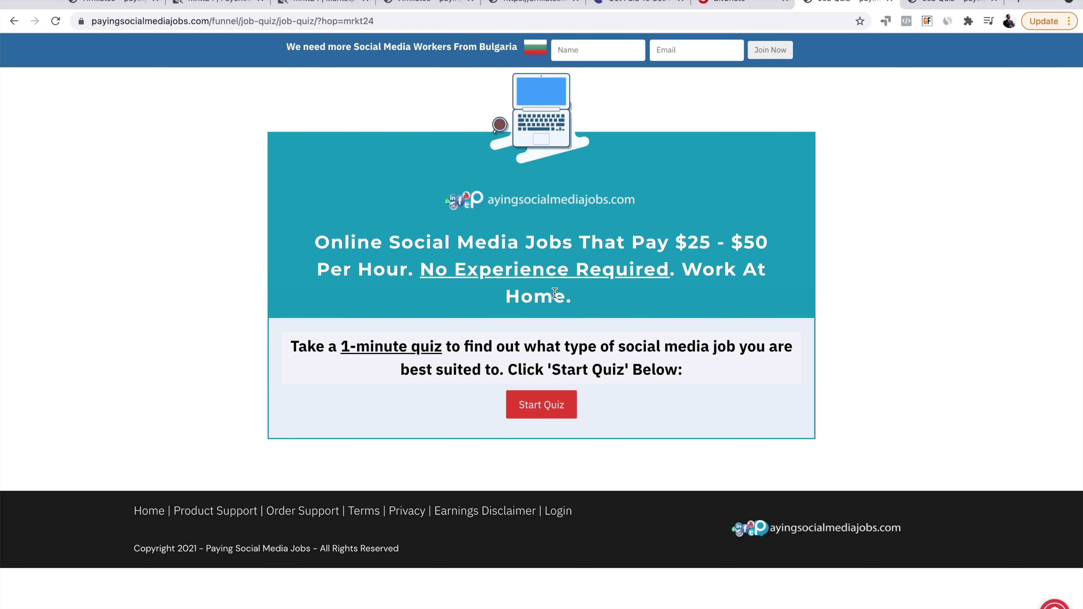
pyautogui.click(725, 4)
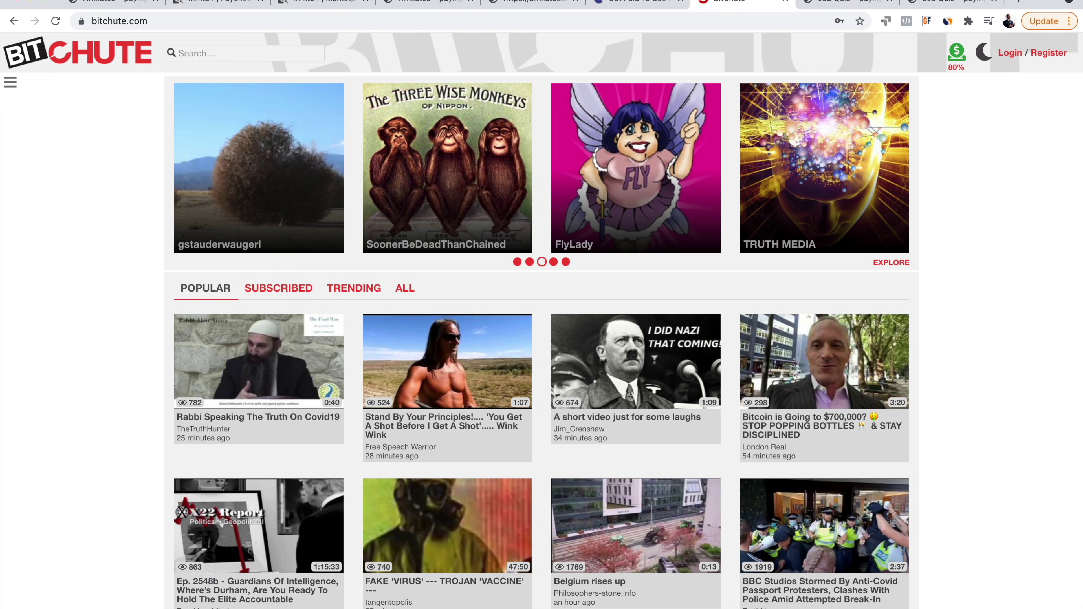
pyautogui.click(846, 2)
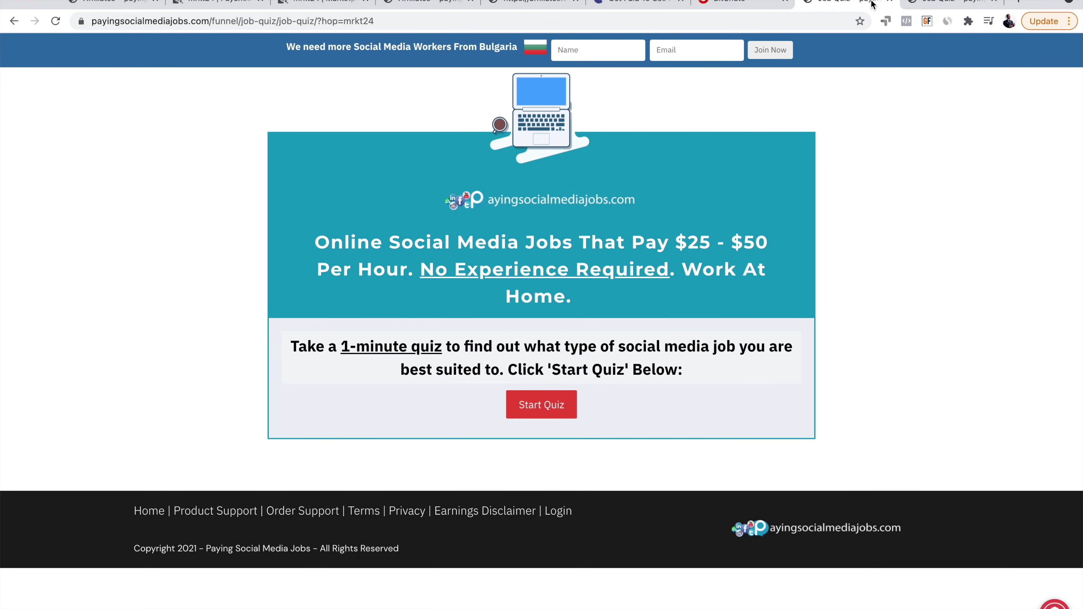
pyautogui.click(931, 2)
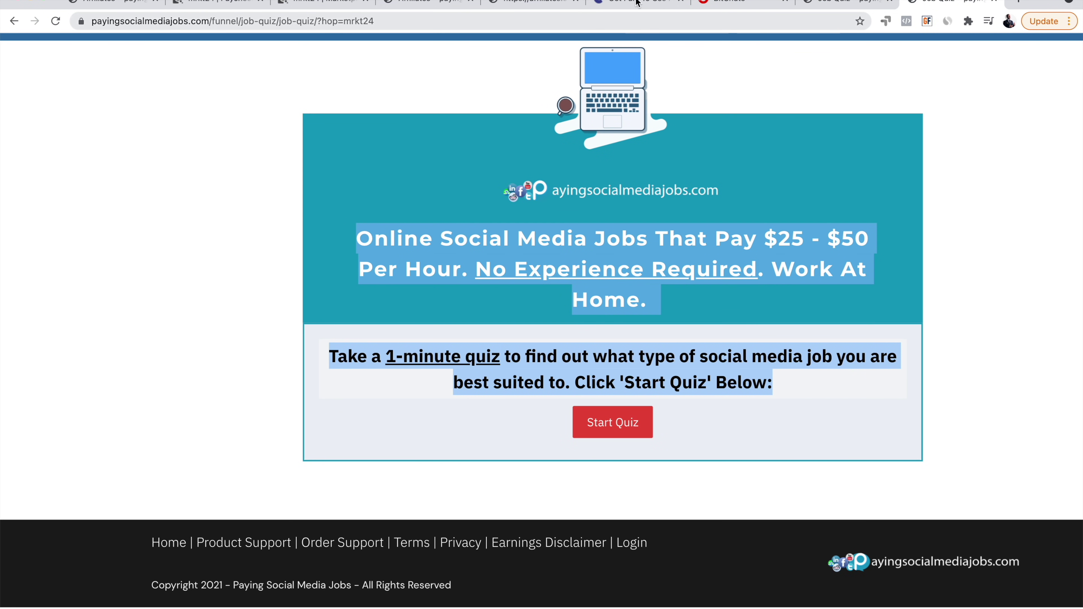
# - Switch to CB Snooper and examine the Get Paid To Use Facebook, Twitter And Youtube product's rank, gravity and earnings-per-sale statistics
pyautogui.click(741, 2)
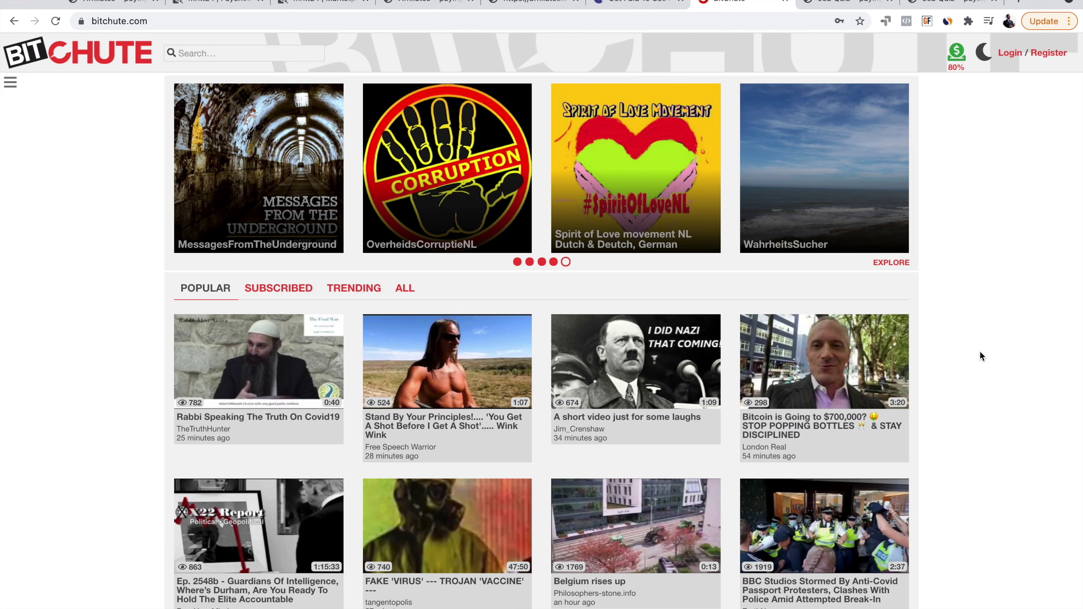
pyautogui.scroll(-2, 979, 352)
pyautogui.hotkey('ctrl', 'shift', 'Tab')
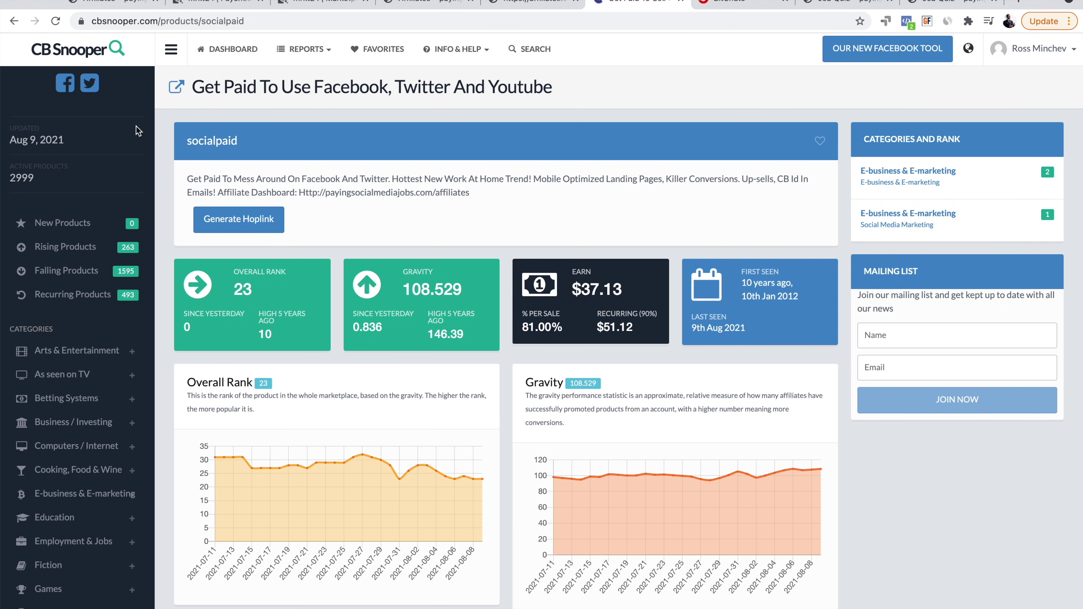
pyautogui.scroll(5, 74, 74)
pyautogui.hscroll(-3, 75, 75)
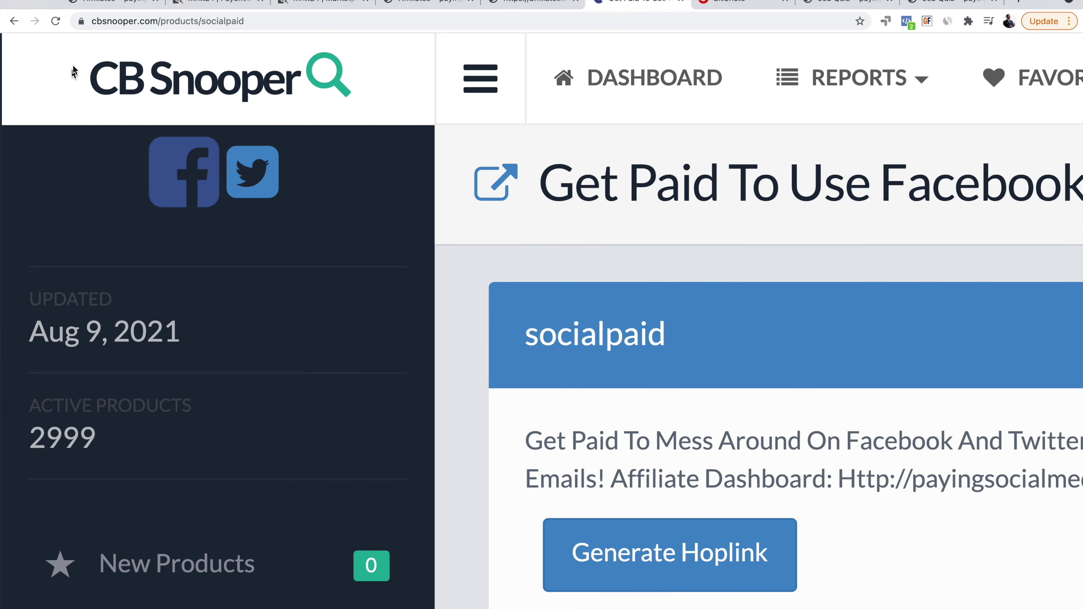
pyautogui.scroll(-5, 359, 143)
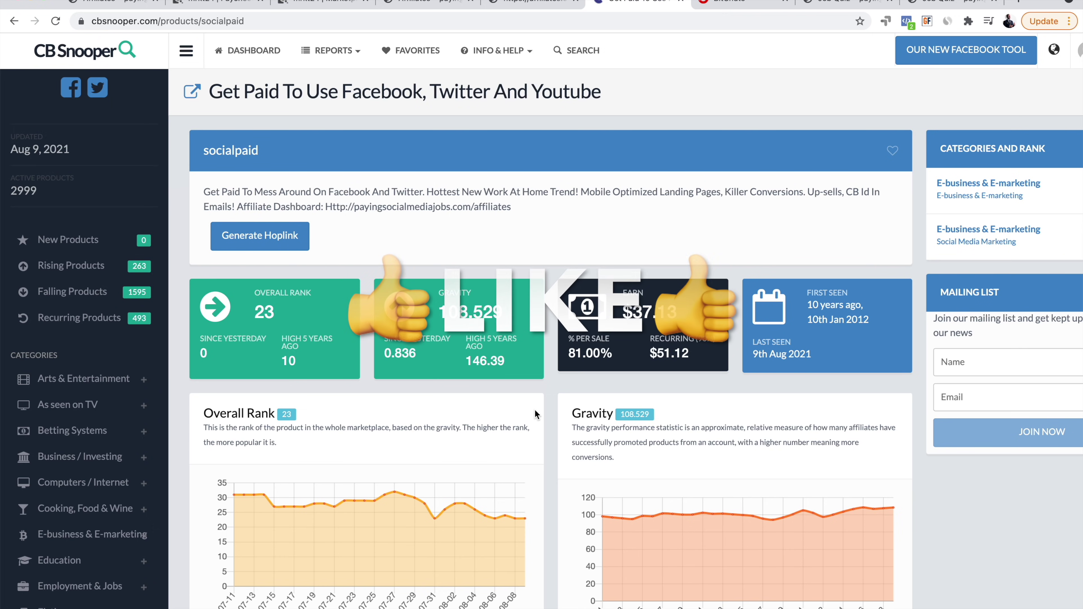
pyautogui.scroll(-2, 534, 410)
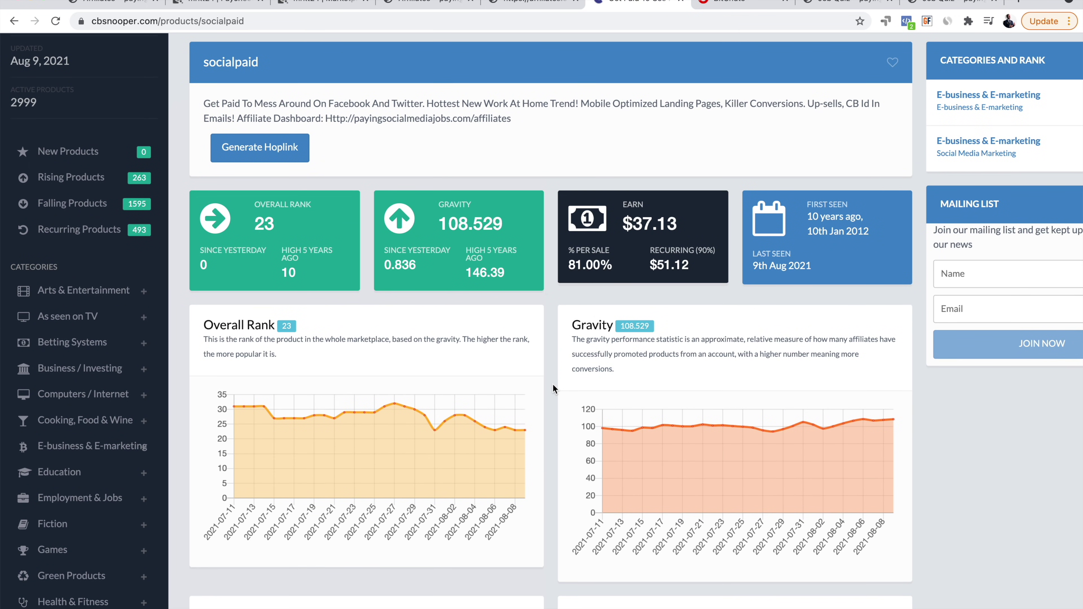
pyautogui.scroll(-1, 553, 383)
pyautogui.scroll(-2, 553, 383)
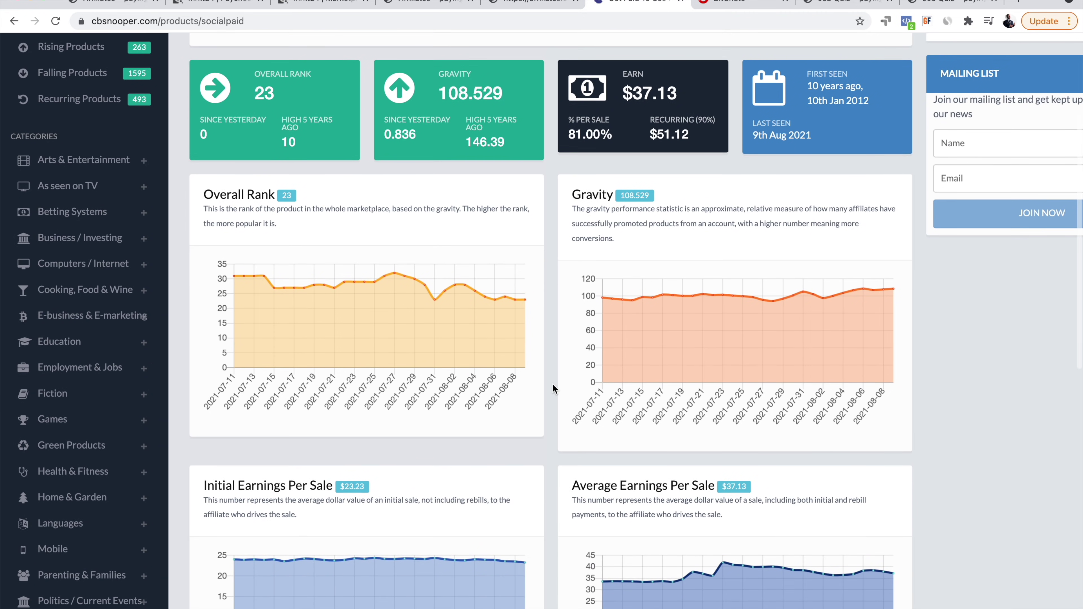
pyautogui.scroll(-3, 552, 383)
pyautogui.scroll(8, 552, 384)
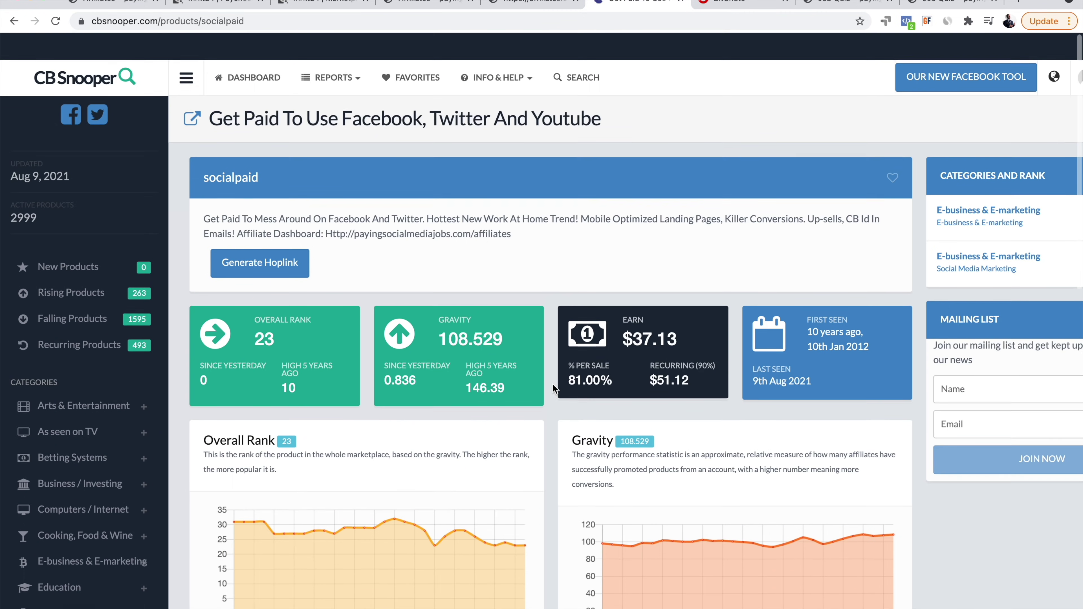